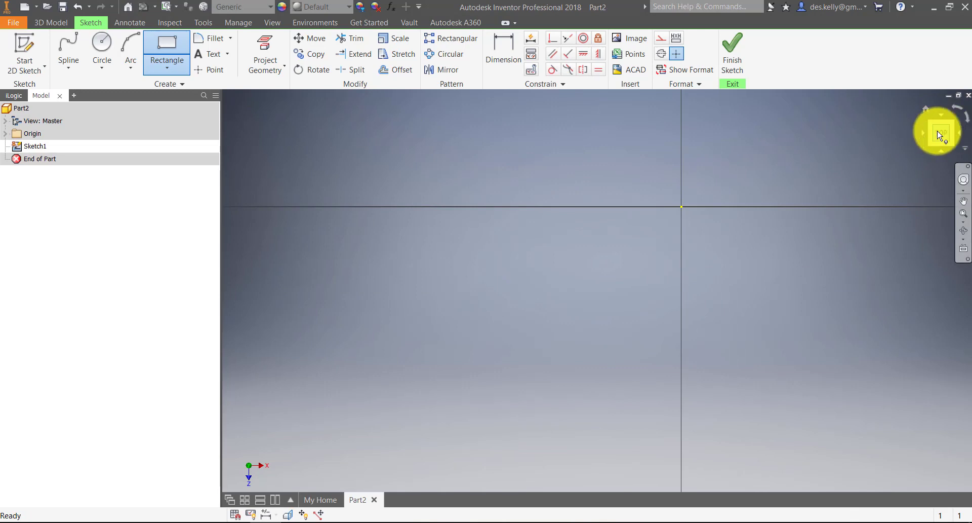
- Draw a two-point rectangle in the top-view sketch with its lower-left corner on the origin
click(940, 136)
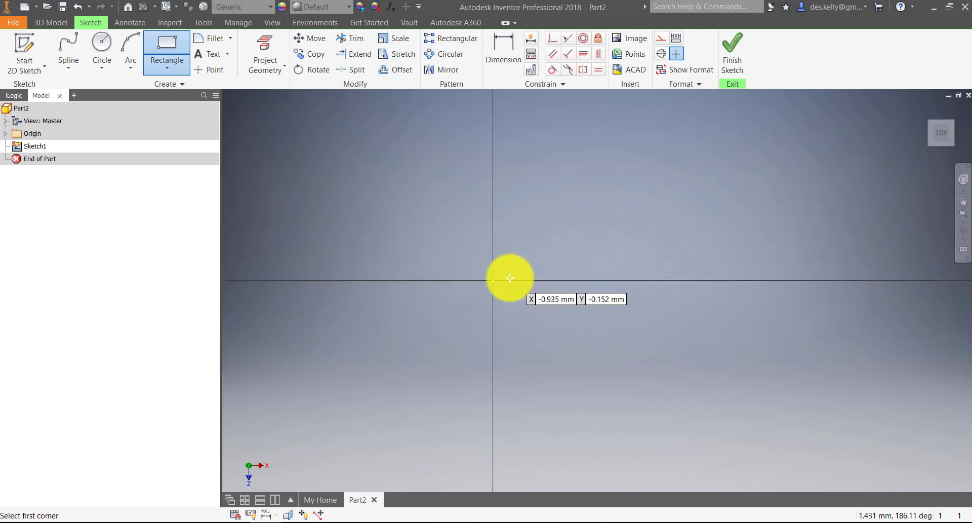
click(493, 279)
click(770, 147)
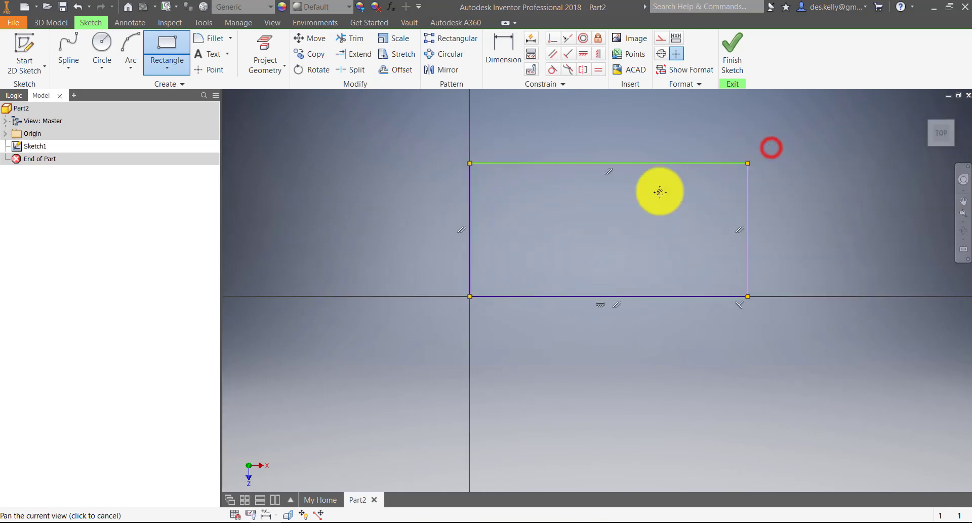
- Dimension the rectangle's upper edge to set its width to 300 mm
click(514, 72)
click(518, 249)
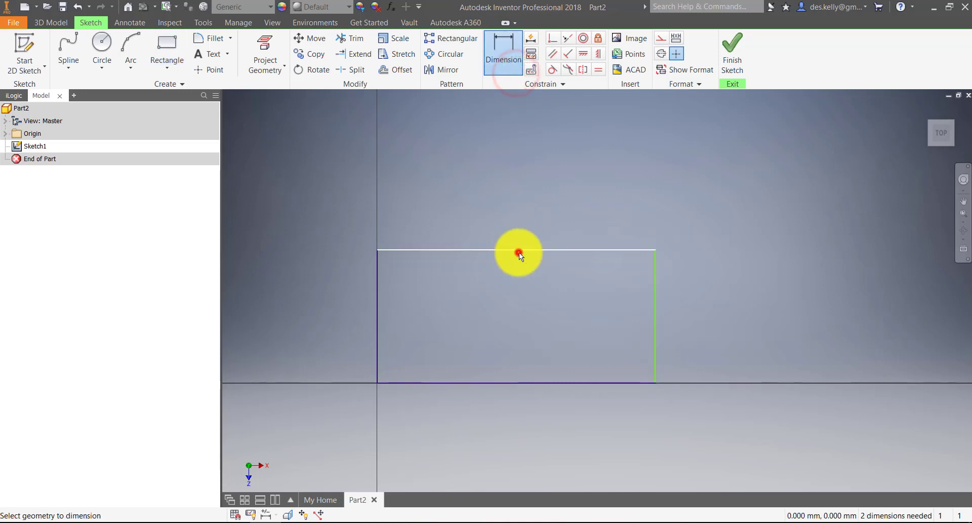
click(522, 209)
text(50)
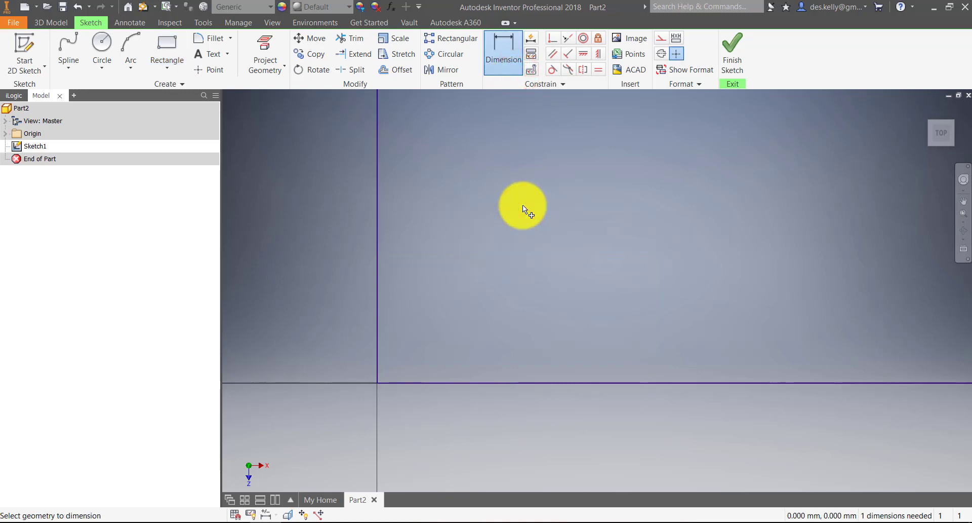
key(Return)
- Dimension the rectangle's left edge at 200 mm and finish the sketch
scroll(523, 205, down, 5)
middle_drag(539, 206, 377, 330)
scroll(377, 330, down, 2)
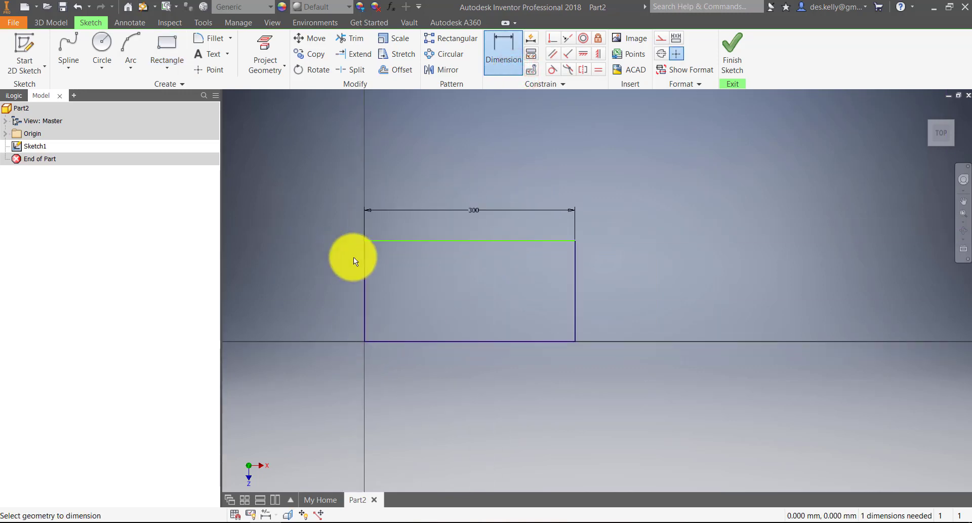
click(363, 269)
click(339, 272)
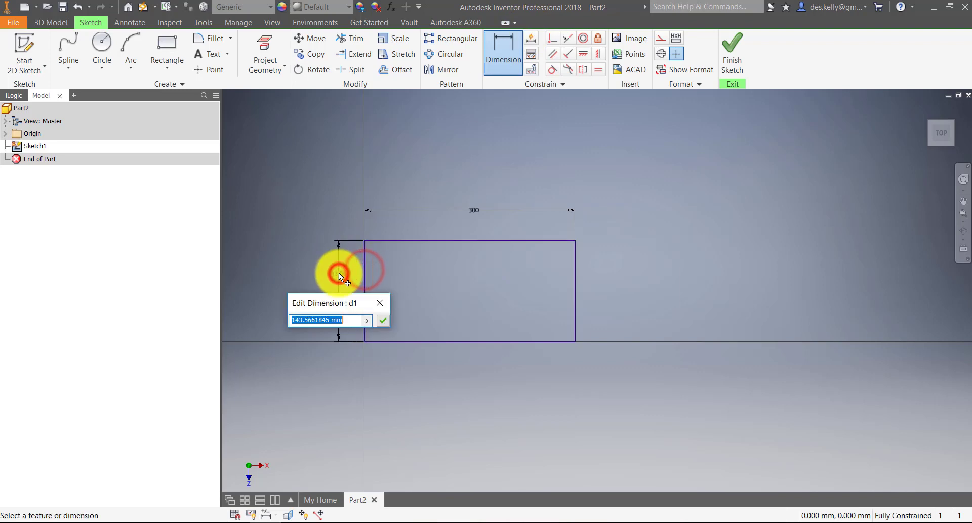
text(200)
key(Return)
click(731, 45)
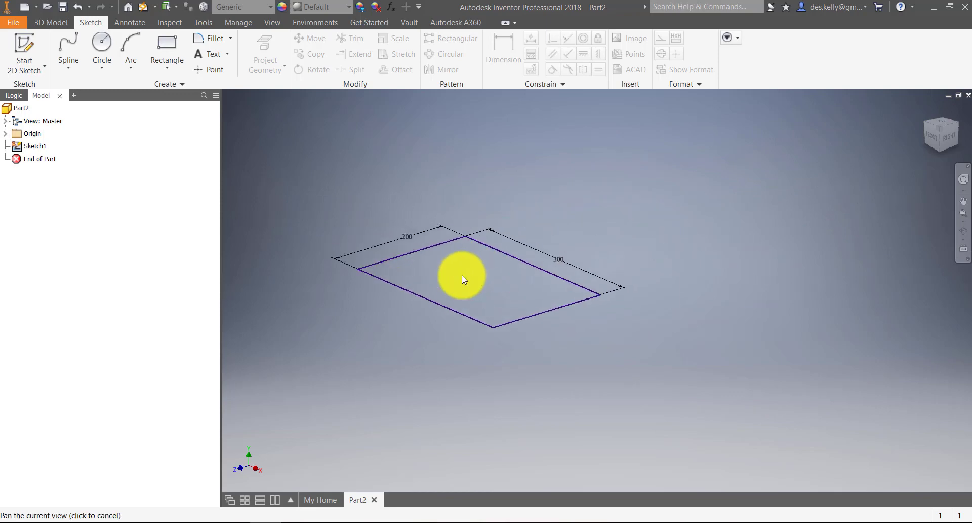
- Extrude the rectangular profile upward by a distance into a tall solid block
click(45, 22)
click(61, 43)
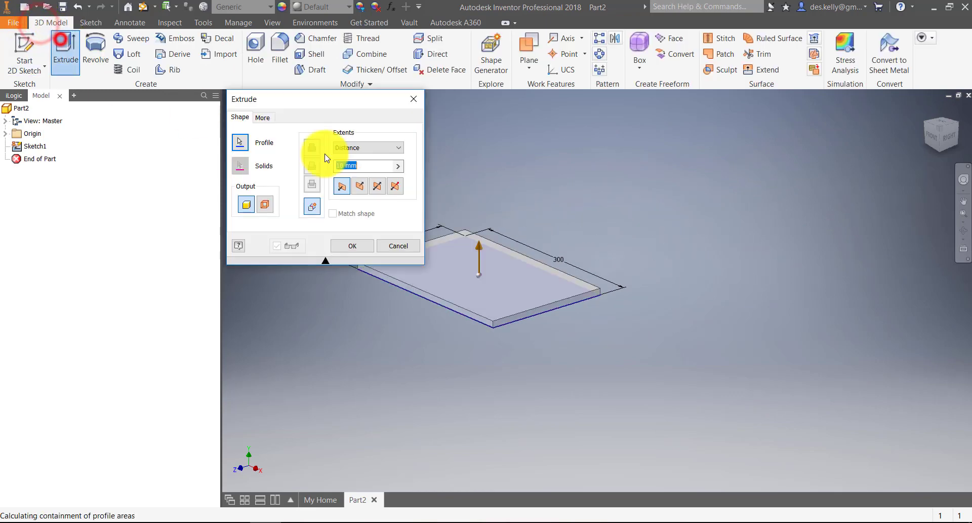
key(Return)
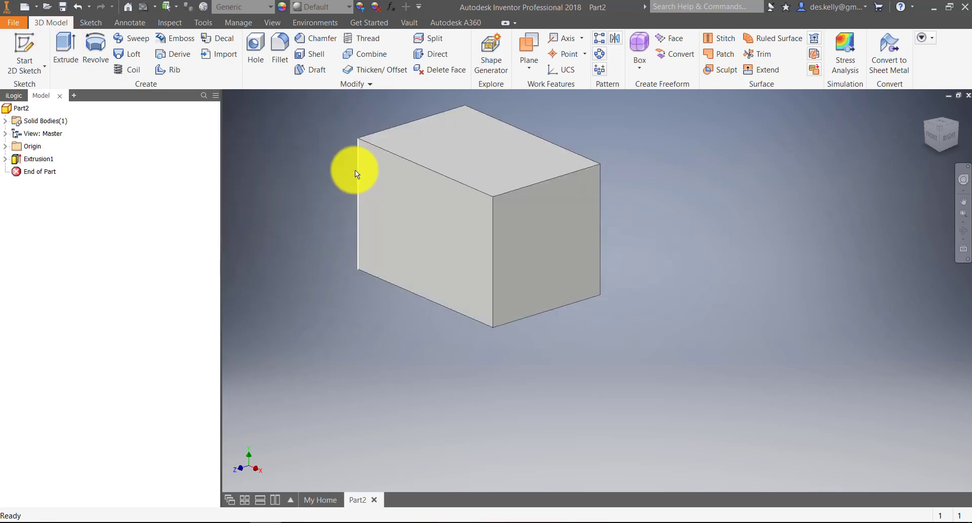
- Create a new sketch on the block's front face
shift+middle_drag(621, 272, 566, 295)
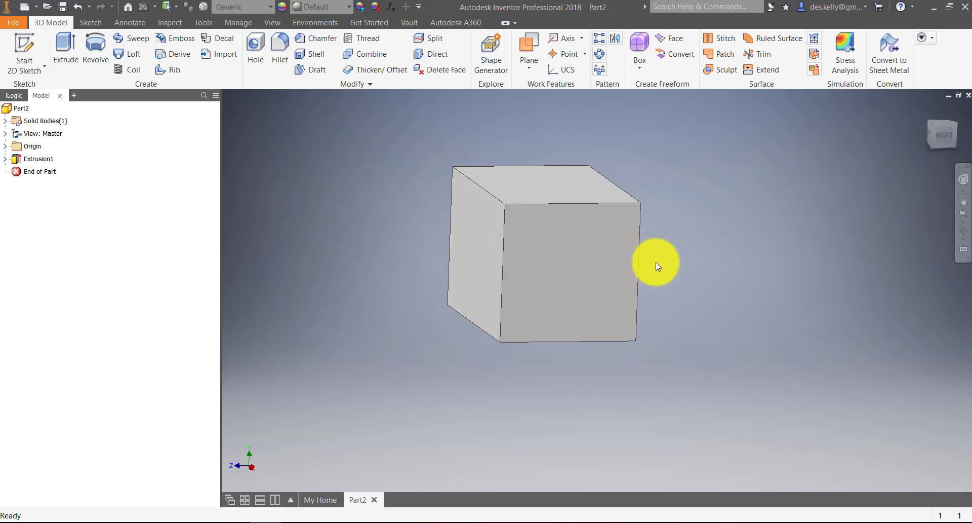
shift+middle_drag(656, 262, 544, 241)
shift+middle_drag(534, 291, 384, 314)
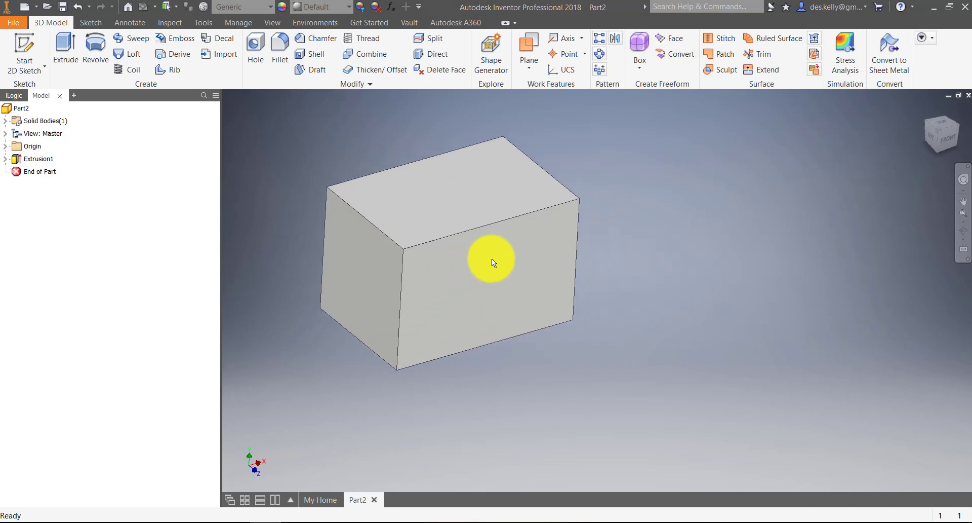
click(493, 258)
click(324, 134)
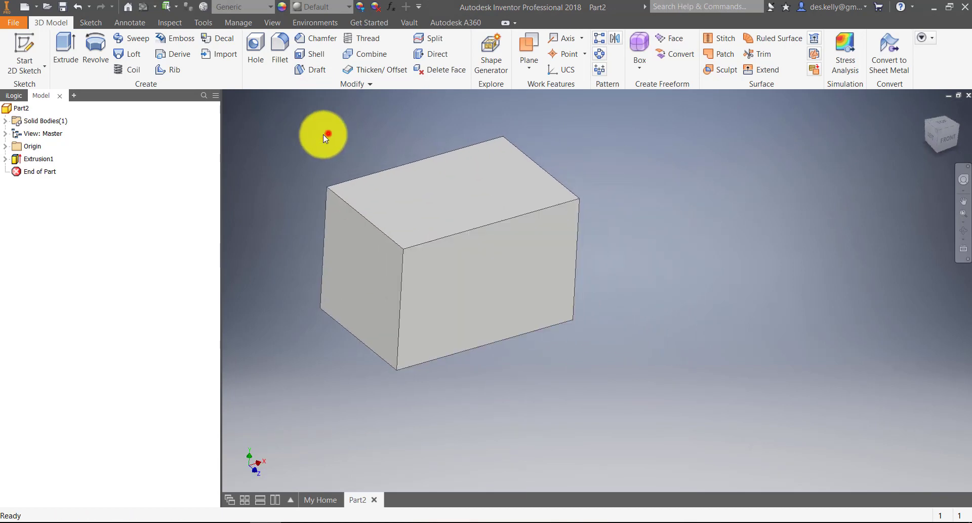
click(34, 41)
click(483, 267)
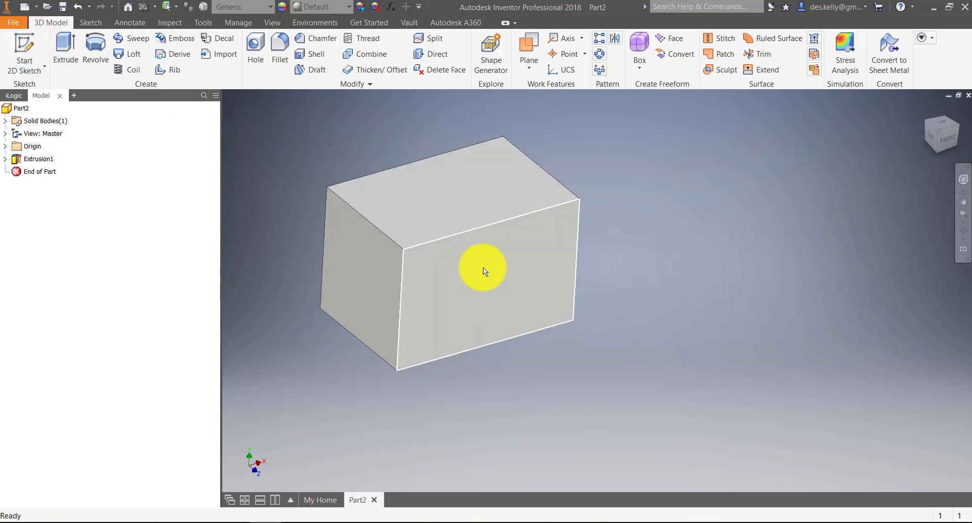
click(485, 268)
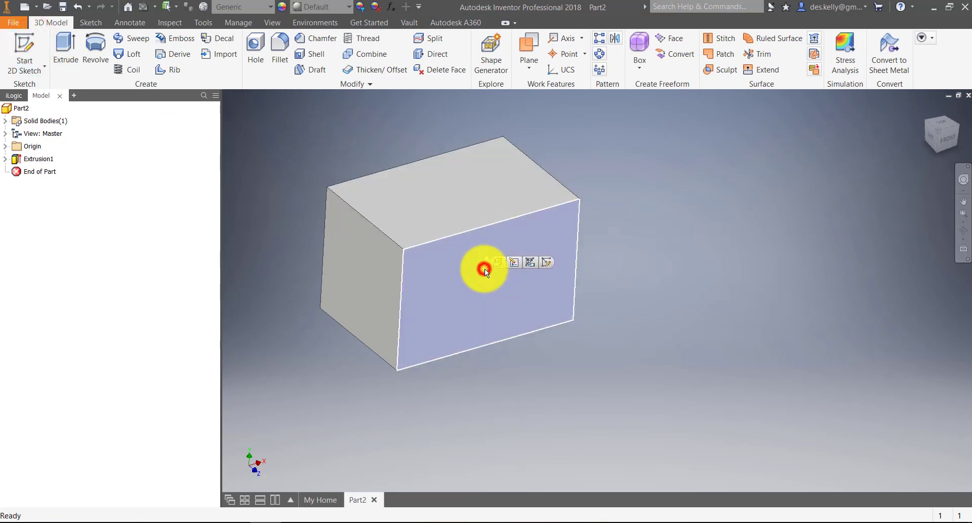
click(546, 262)
mouse_move(581, 261)
middle_down()
mouse_move(449, 255)
mouse_move(387, 270)
middle_up()
- Draw an upward-arching three-point interpolation spline across the front face, extending past both sides, and finish the sketch
click(68, 49)
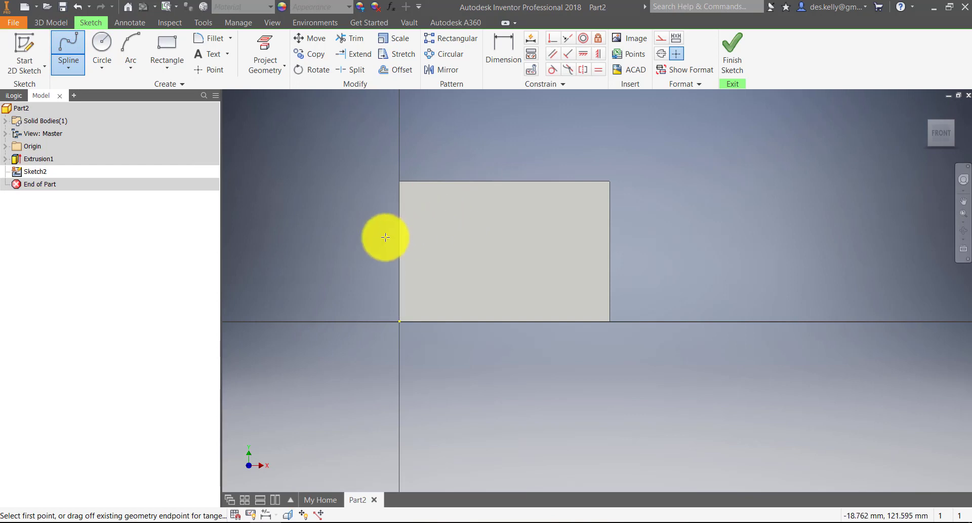
click(69, 60)
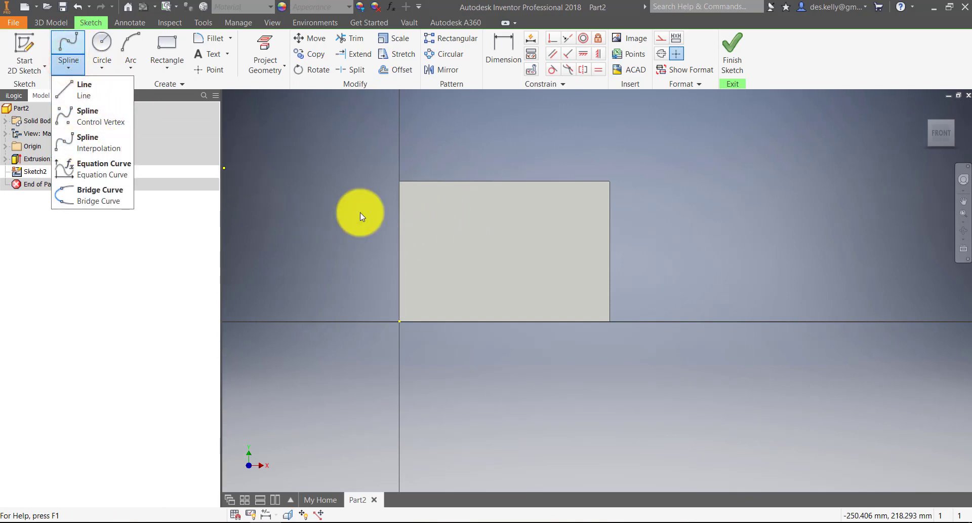
click(88, 144)
click(377, 239)
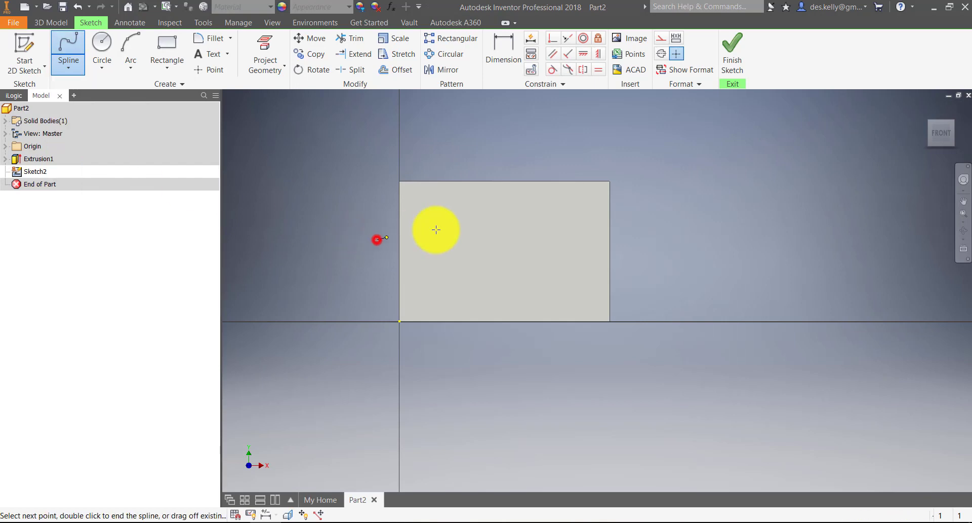
click(503, 219)
click(652, 237)
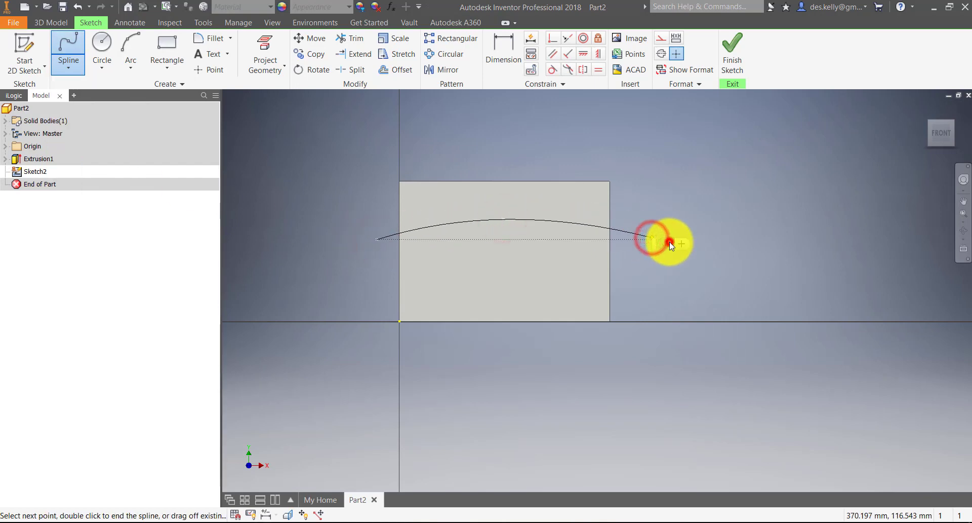
right_drag(669, 242, 548, 241)
click(730, 56)
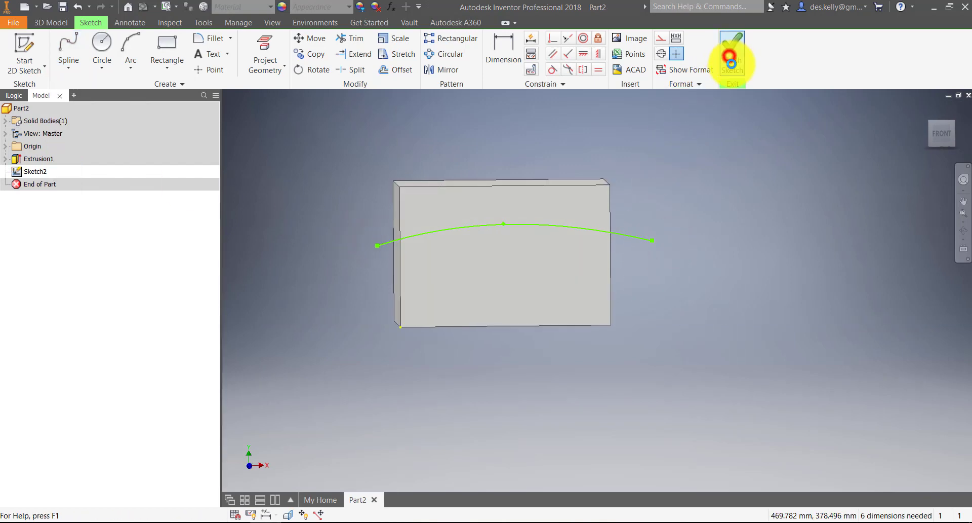
- Create a new sketch on the block's back face
mouse_move(443, 257)
shift+middle_down()
mouse_move(497, 239)
mouse_move(482, 268)
mouse_move(631, 228)
shift+middle_up()
click(415, 187)
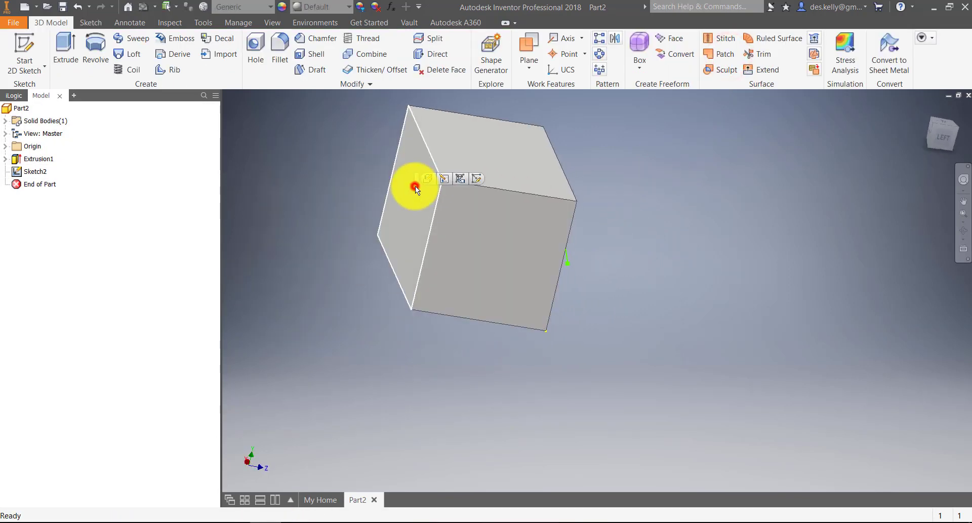
click(477, 179)
- Draw a downward-sagging three-point interpolation spline across the back face, extending past both sides, and finish the sketch
click(62, 40)
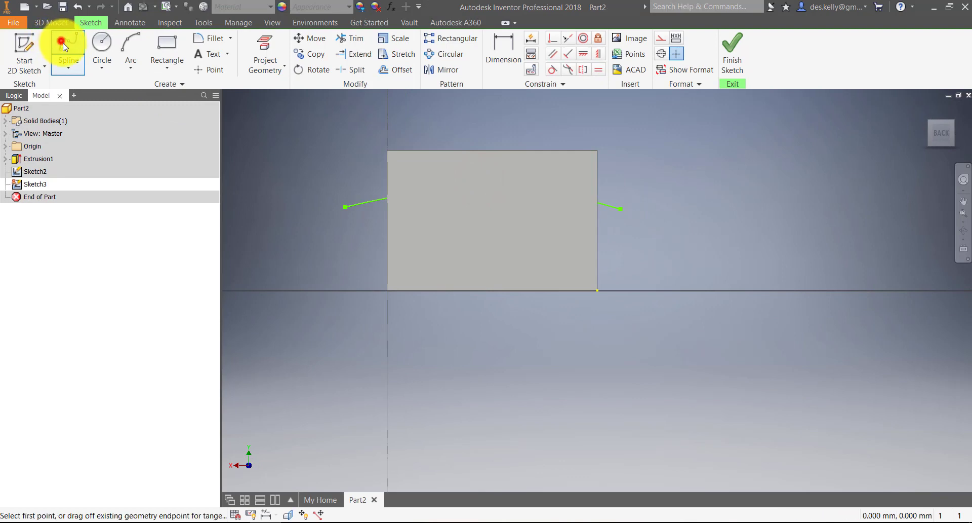
click(348, 186)
click(483, 222)
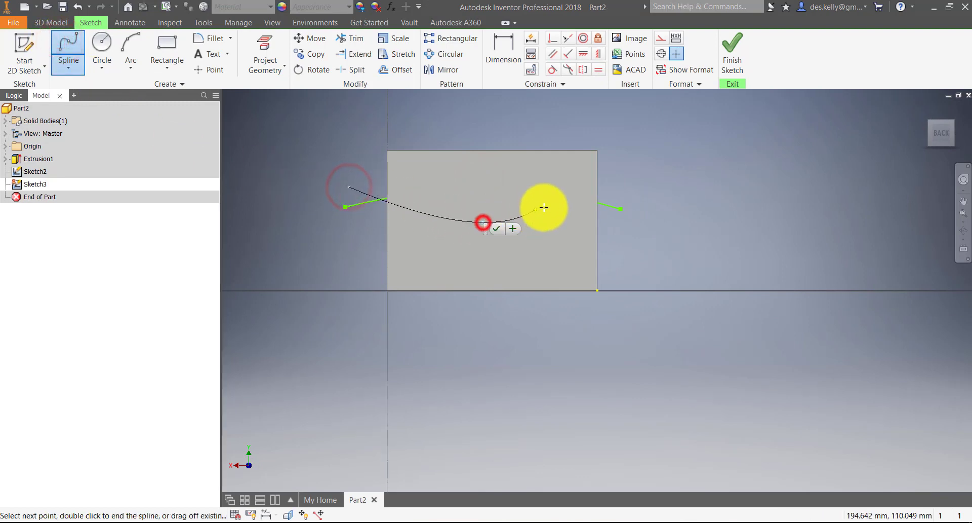
click(616, 180)
click(635, 186)
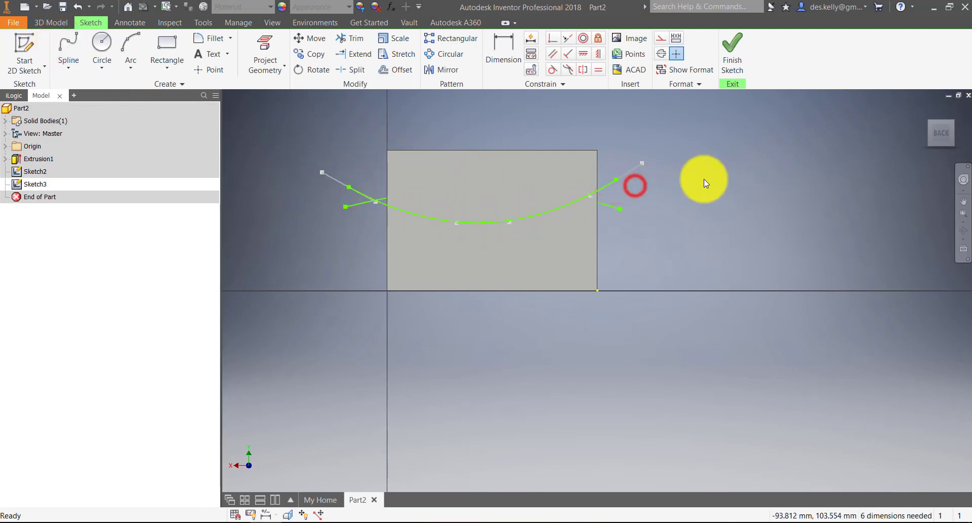
click(731, 57)
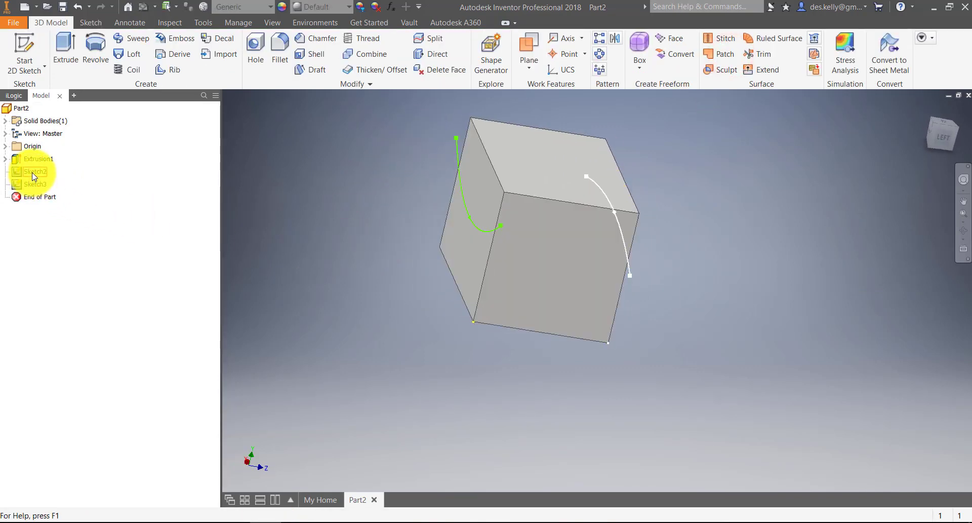
- Loft a surface through the block between the front-face spline and the back-face spline, using surface output
scroll(373, 211, up, 3)
mouse_move(365, 216)
shift+middle_down()
mouse_move(373, 211)
mouse_move(404, 234)
mouse_move(379, 244)
mouse_move(403, 229)
shift+middle_up()
click(132, 62)
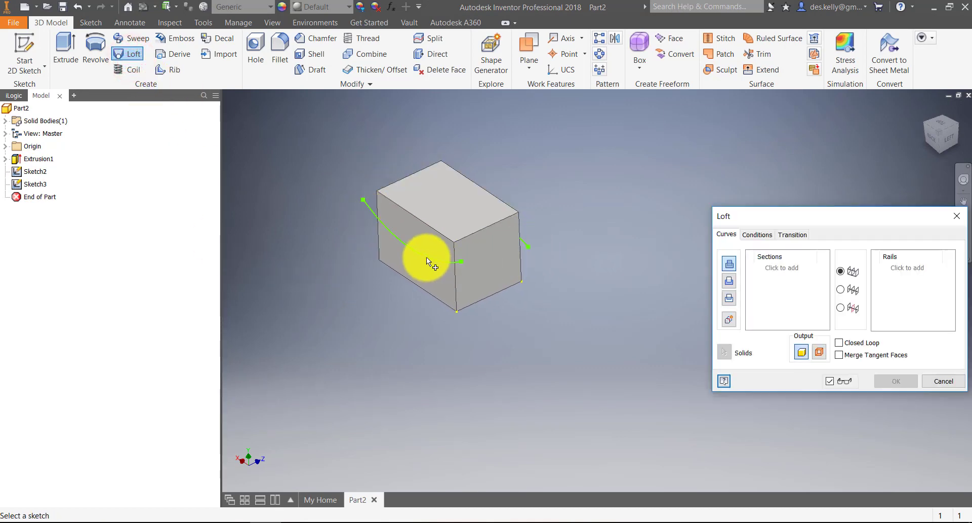
scroll(429, 255, down, 2)
mouse_move(433, 260)
shift+middle_down()
mouse_move(443, 322)
mouse_move(474, 296)
shift+middle_up()
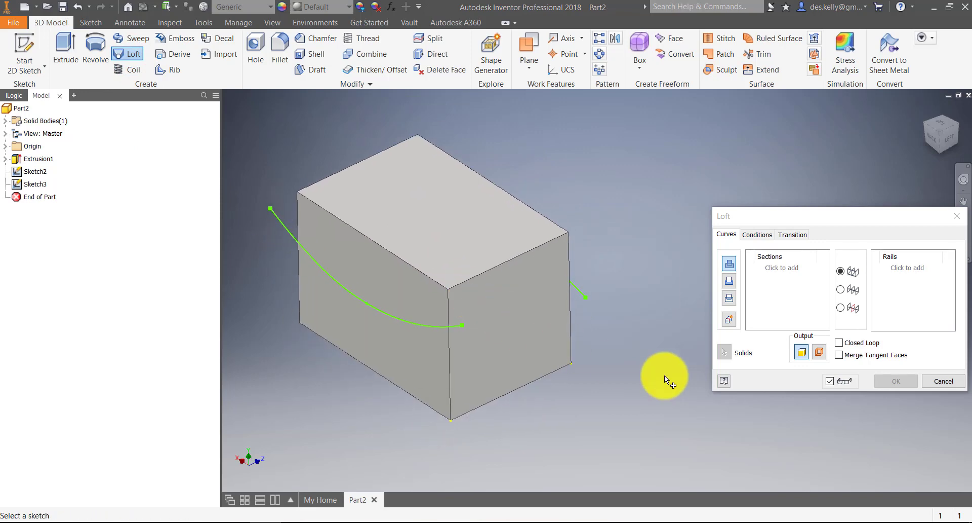
click(819, 351)
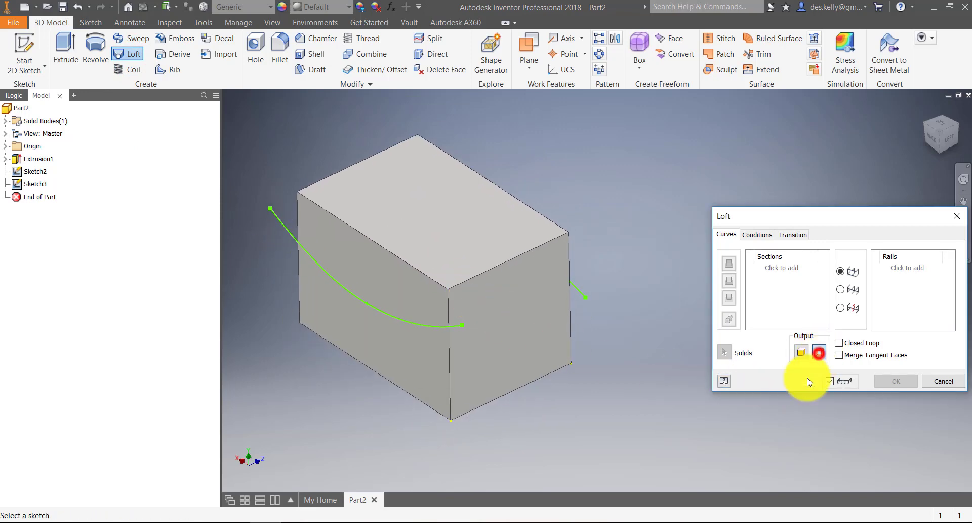
click(576, 287)
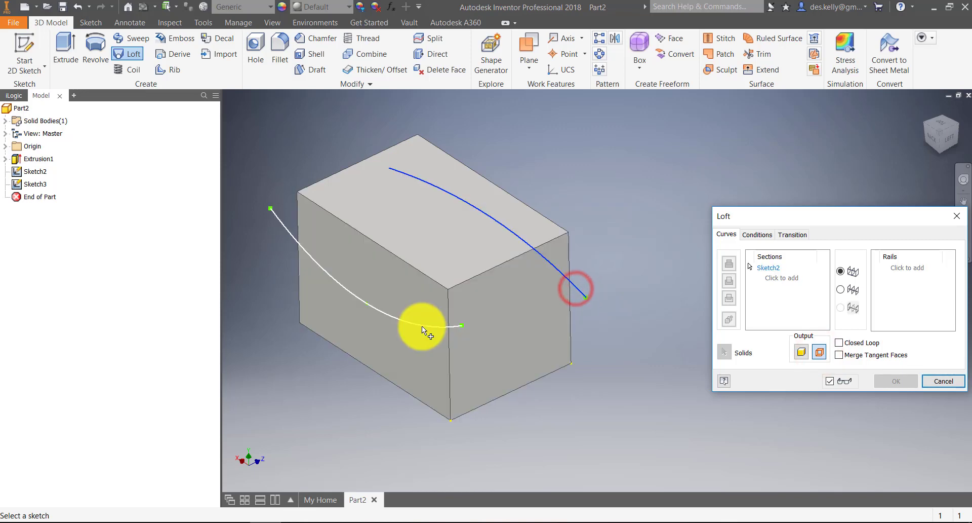
click(421, 326)
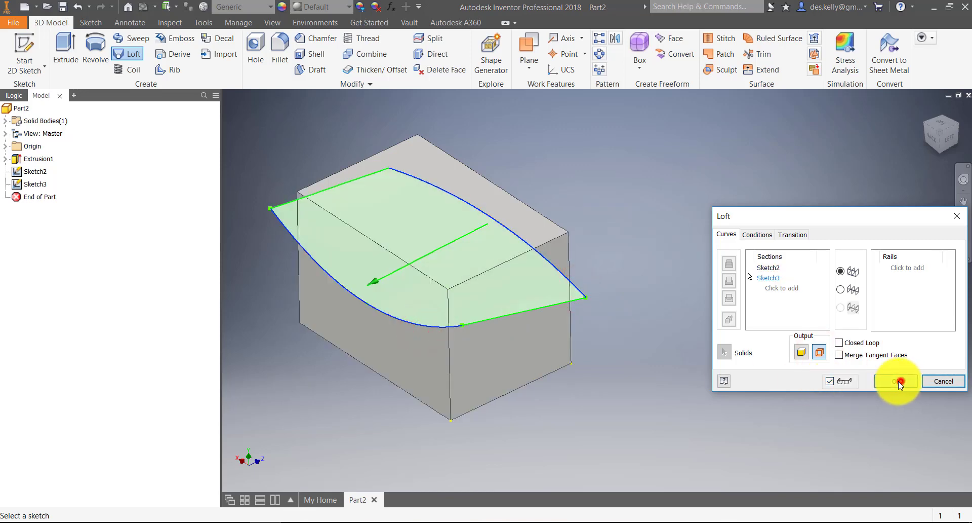
click(899, 381)
- Extend the lofted surface outward by a distance of 22.750 mm along both spline edges, at the block's front and back
shift+middle_drag(591, 332, 553, 323)
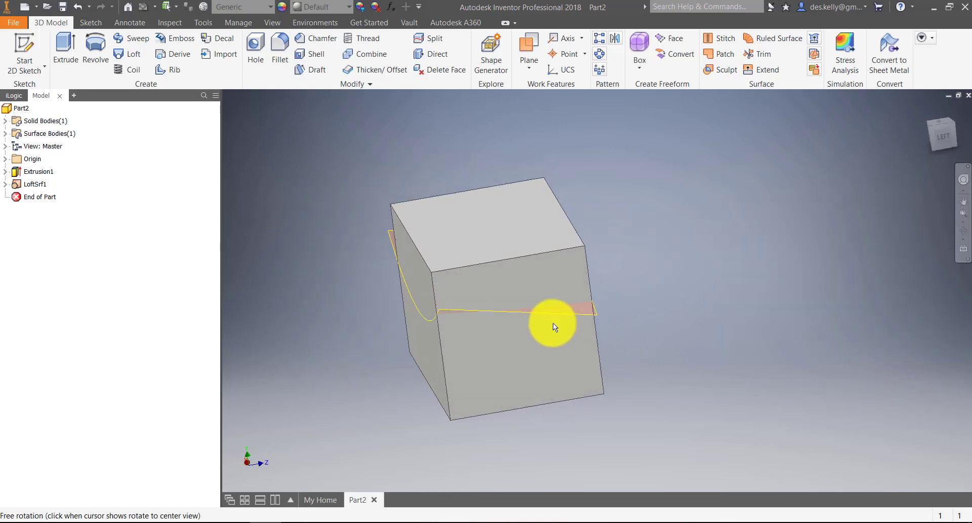
shift+middle_drag(614, 316, 455, 269)
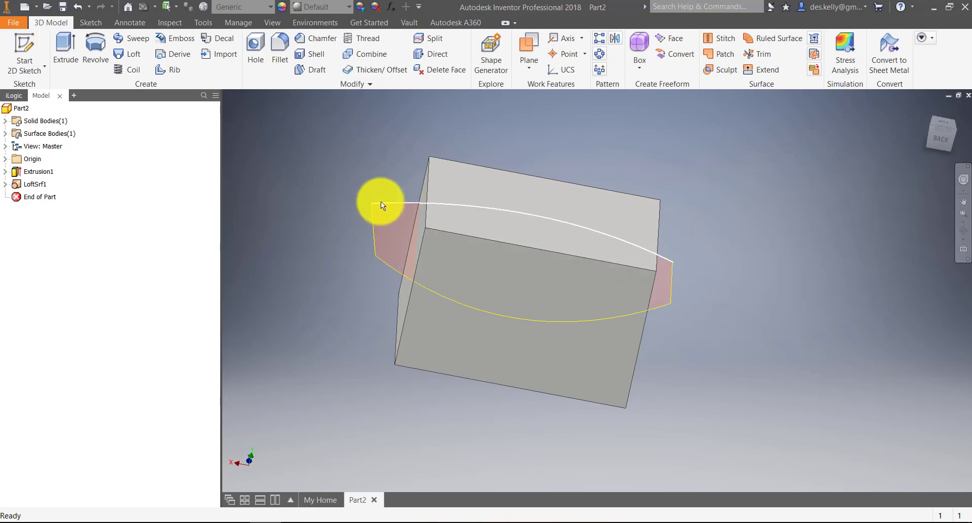
shift+middle_drag(380, 205, 529, 236)
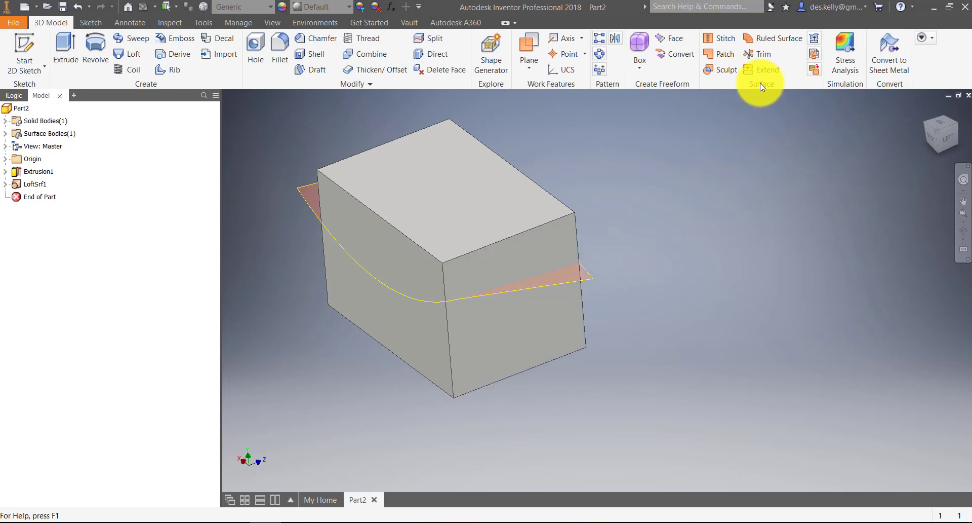
click(764, 70)
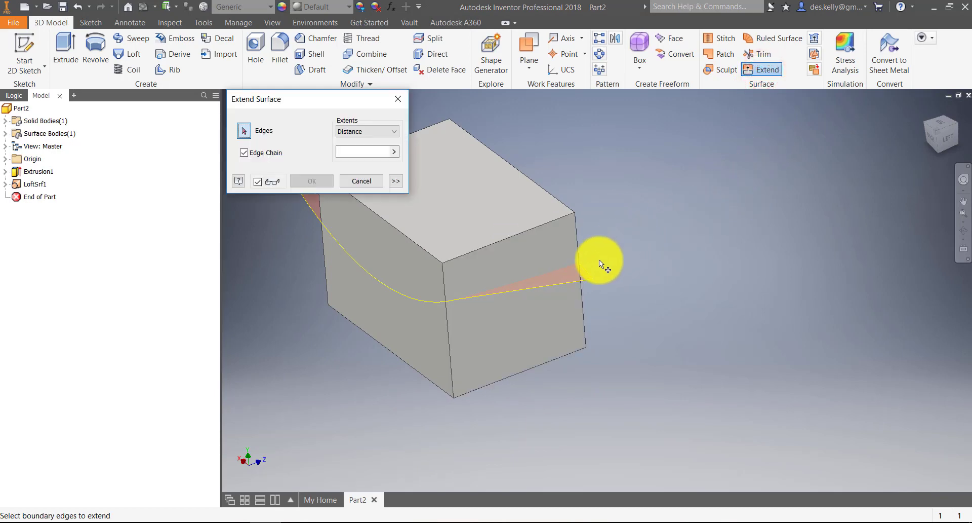
click(584, 267)
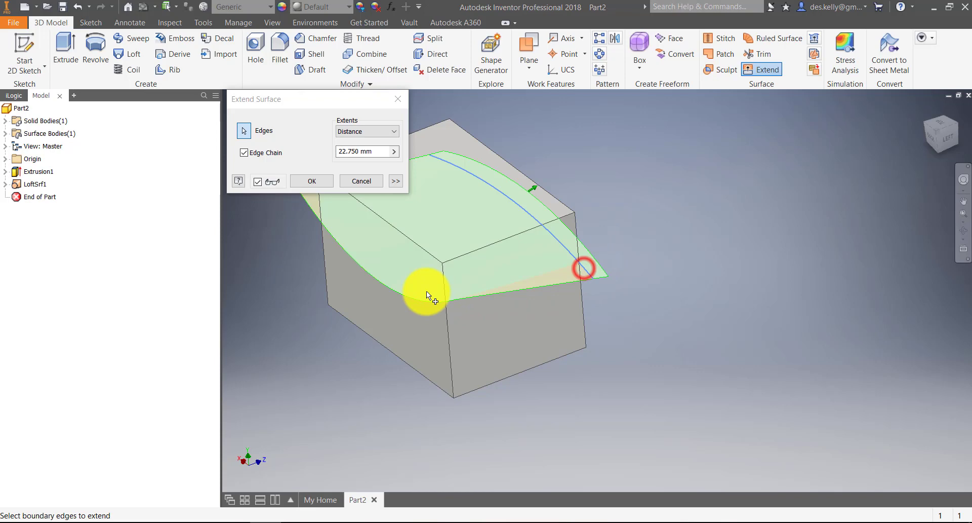
click(388, 288)
middle_drag(659, 270, 764, 284)
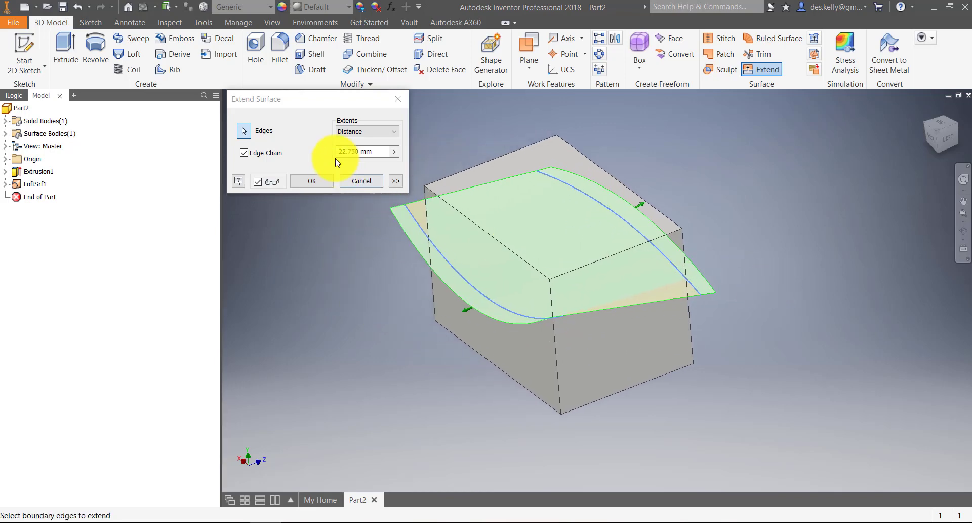
shift+middle_drag(525, 258, 472, 251)
click(321, 183)
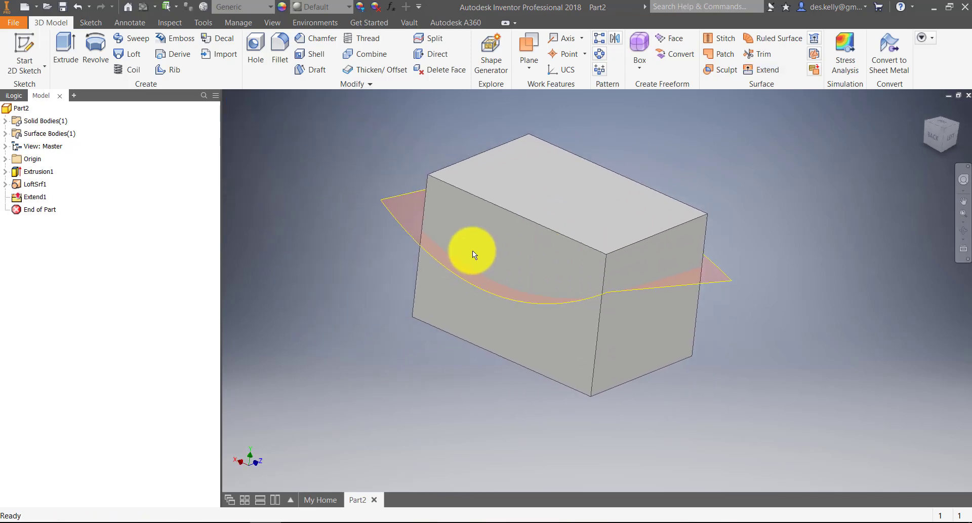
- Split the block into two solid bodies, using the extended lofted surface as the split tool
middle_drag(447, 243, 457, 257)
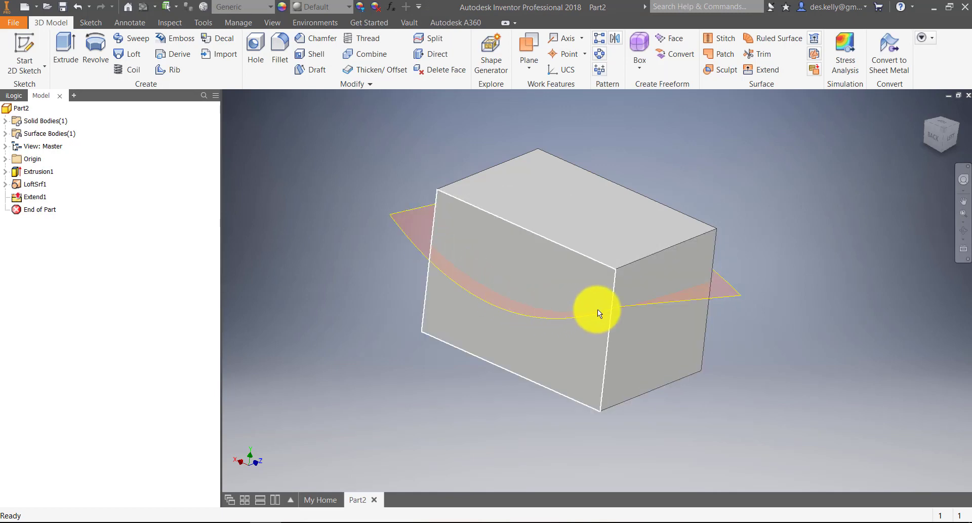
shift+middle_drag(563, 324, 591, 315)
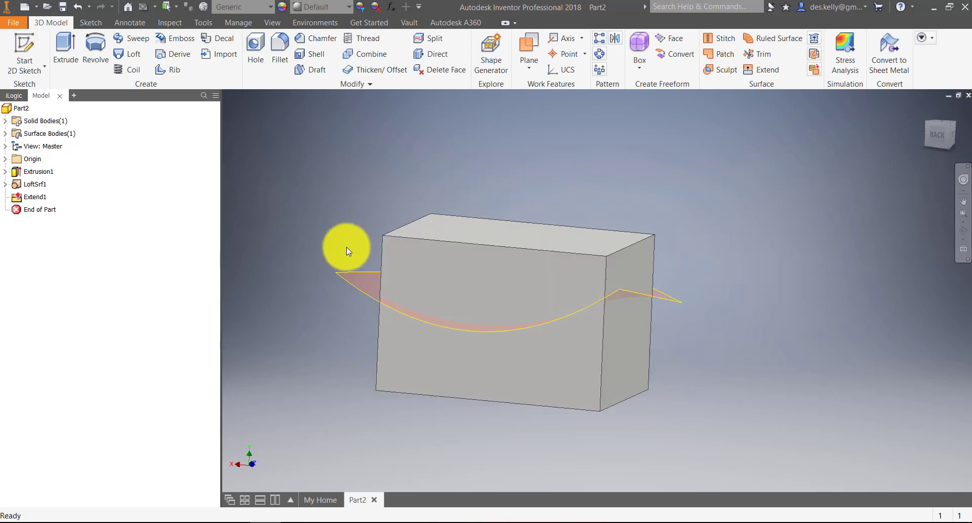
shift+middle_drag(346, 247, 439, 237)
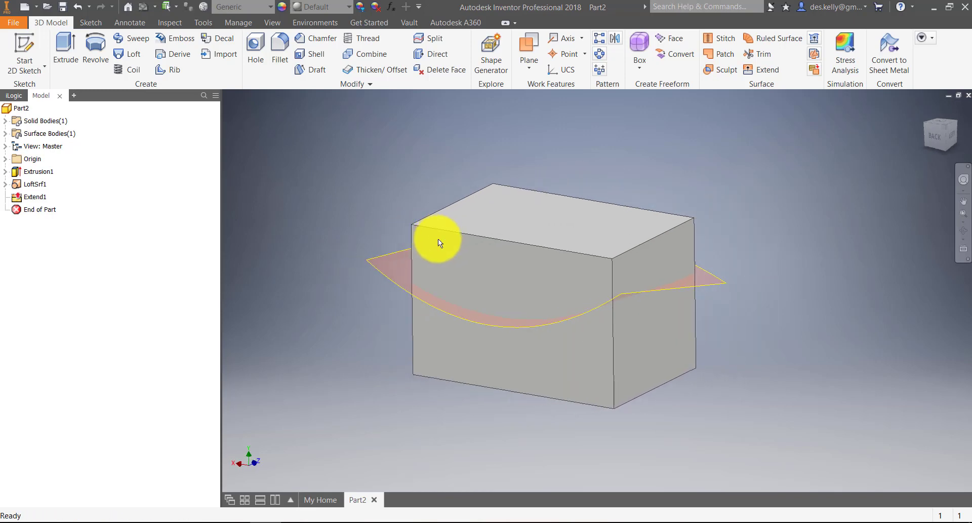
click(423, 39)
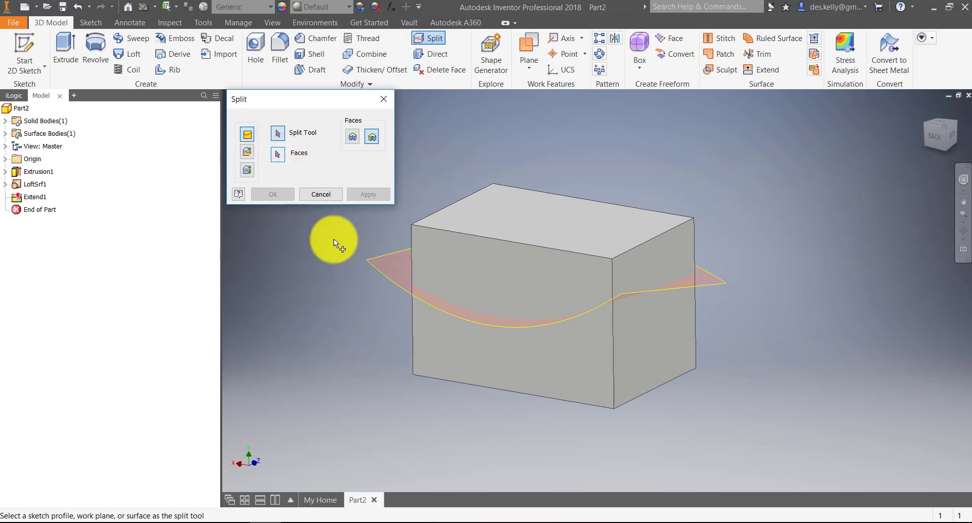
click(378, 265)
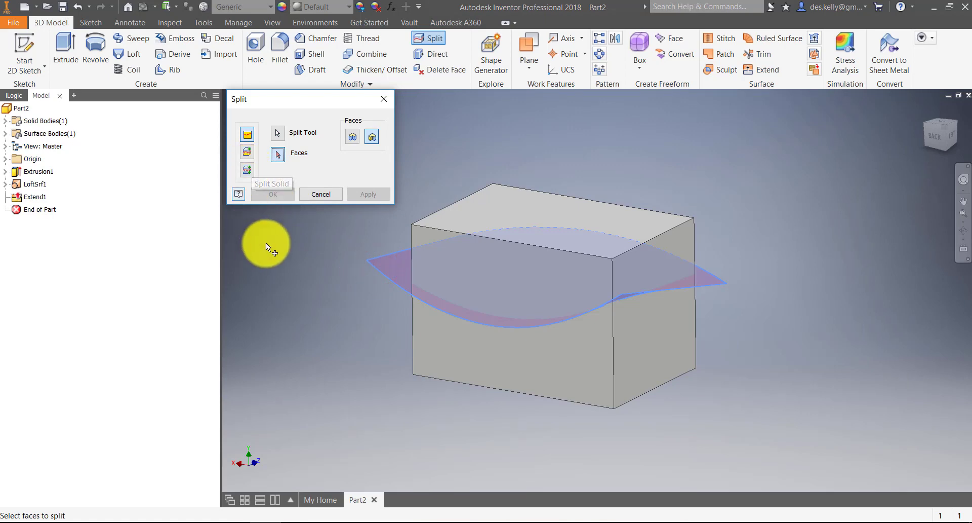
click(247, 170)
click(276, 194)
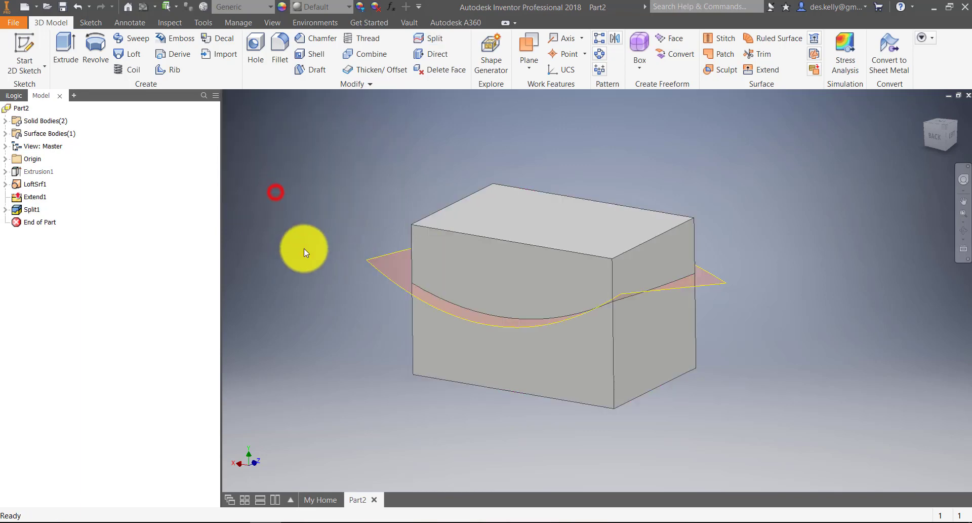
- Expand the solid and surface body lists and highlight each split solid and the surface in the model
click(6, 121)
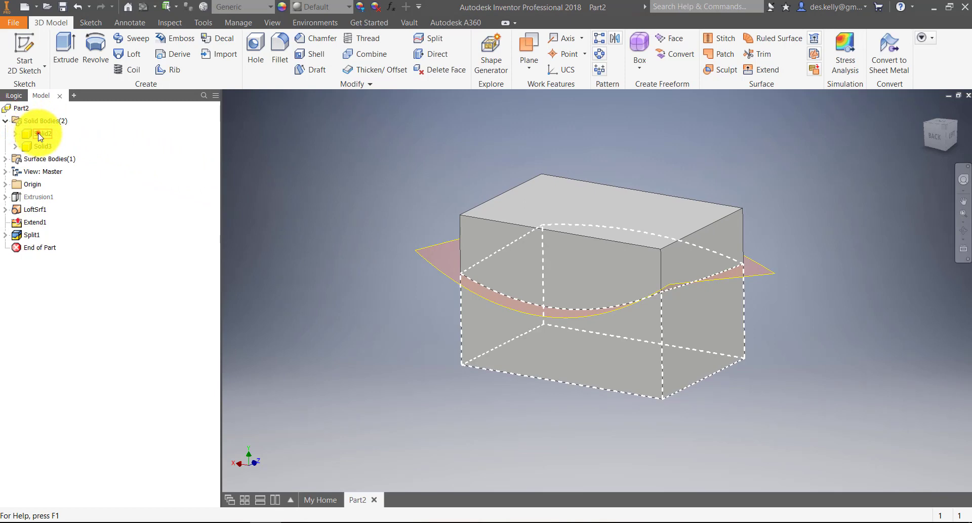
click(38, 133)
click(42, 146)
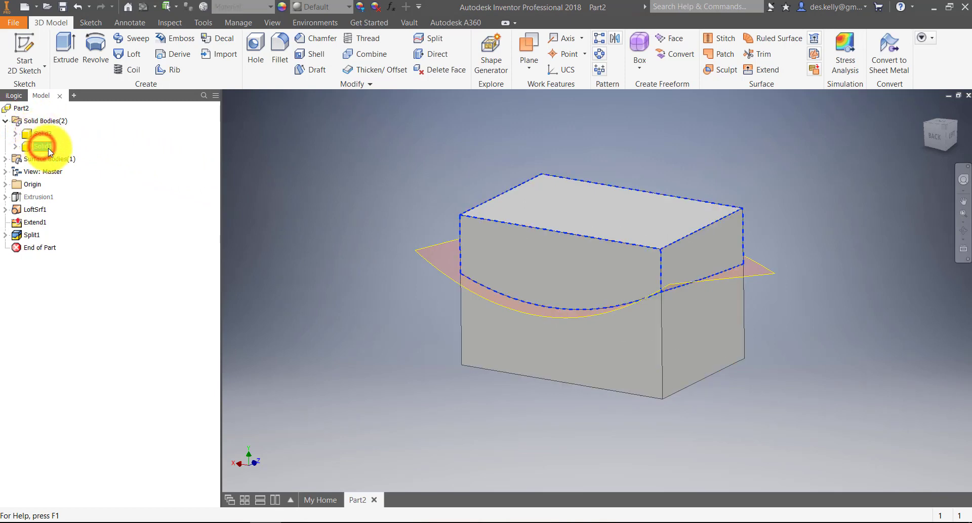
click(5, 158)
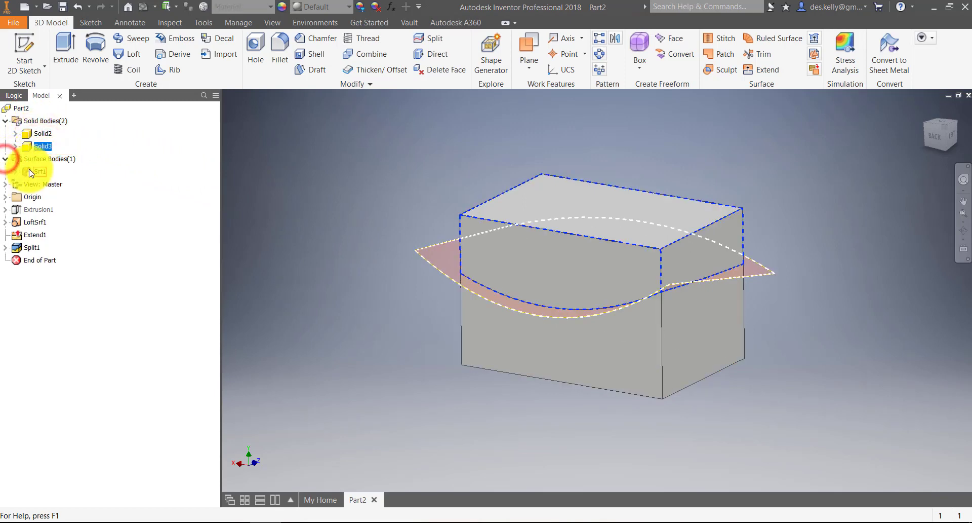
click(330, 183)
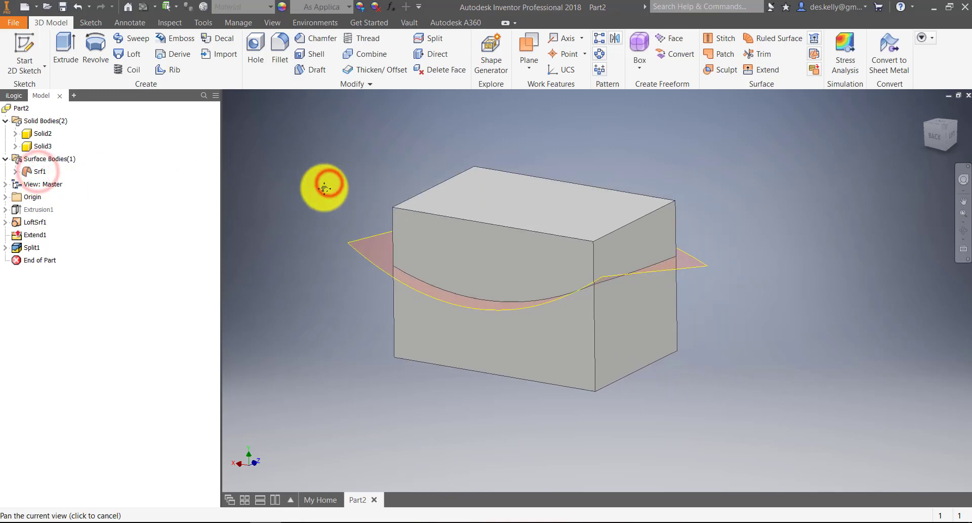
middle_drag(355, 260, 386, 280)
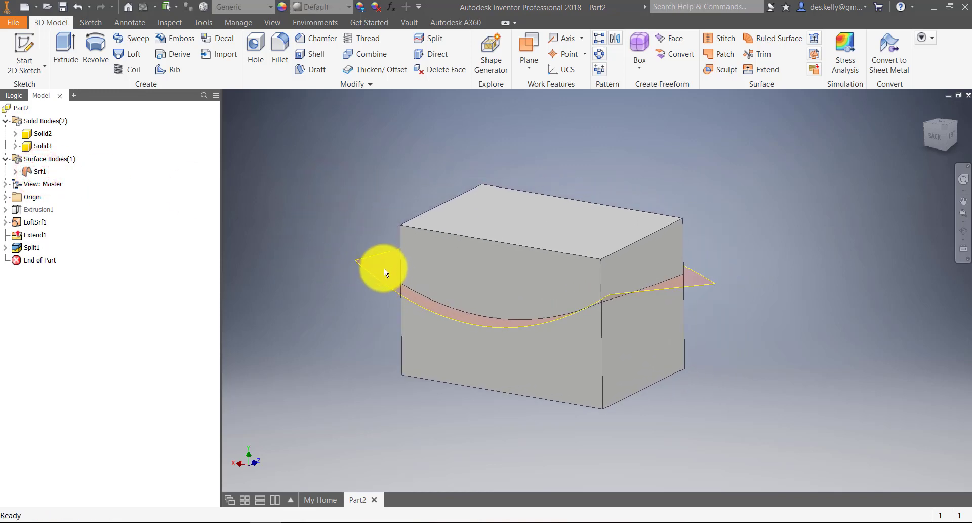
- Thicken the lofted surface by 5 mm symmetrically about both sides, output as a new solid
click(381, 73)
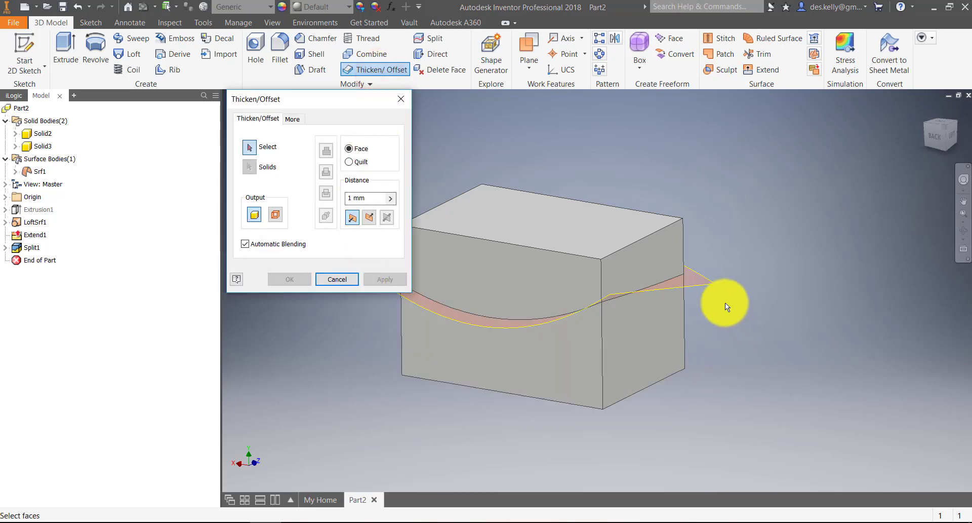
click(703, 284)
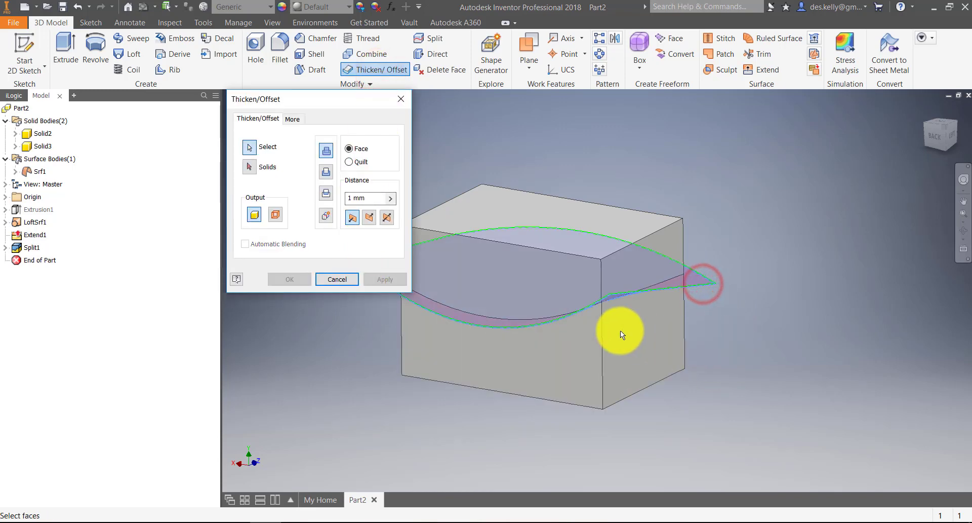
drag(374, 198, 339, 196)
text(5)
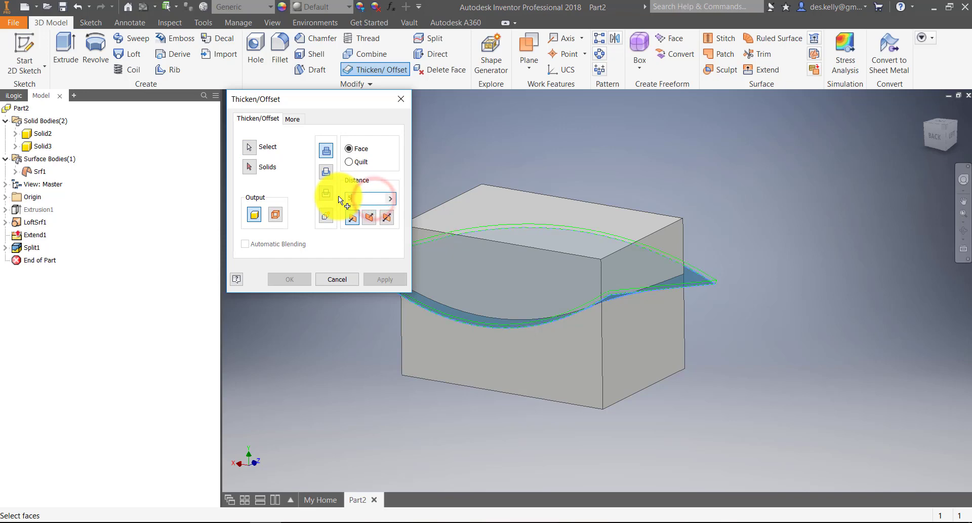
click(387, 218)
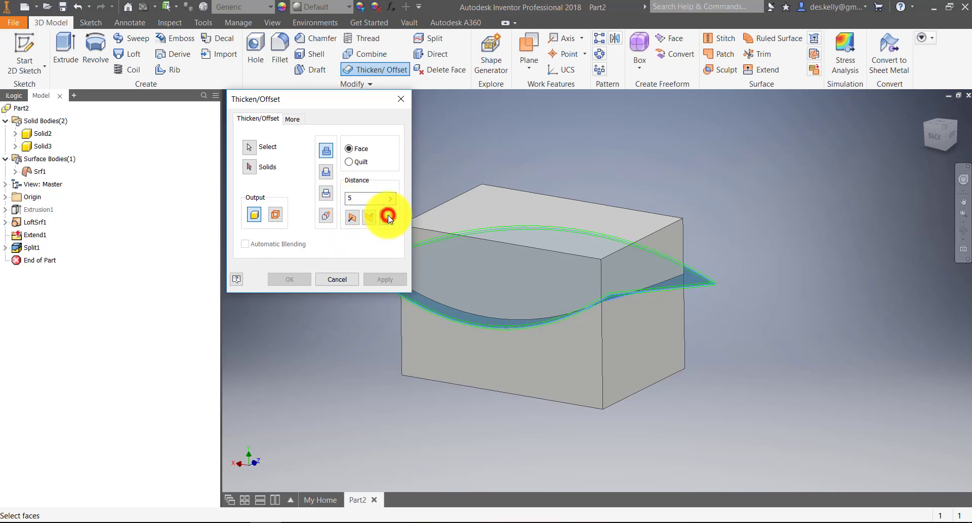
scroll(705, 290, up, 4)
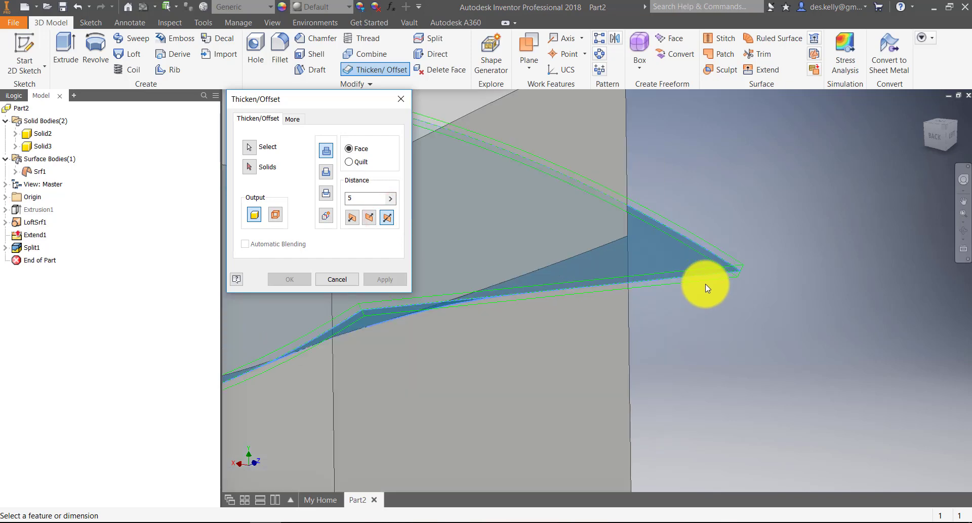
scroll(706, 283, down, 4)
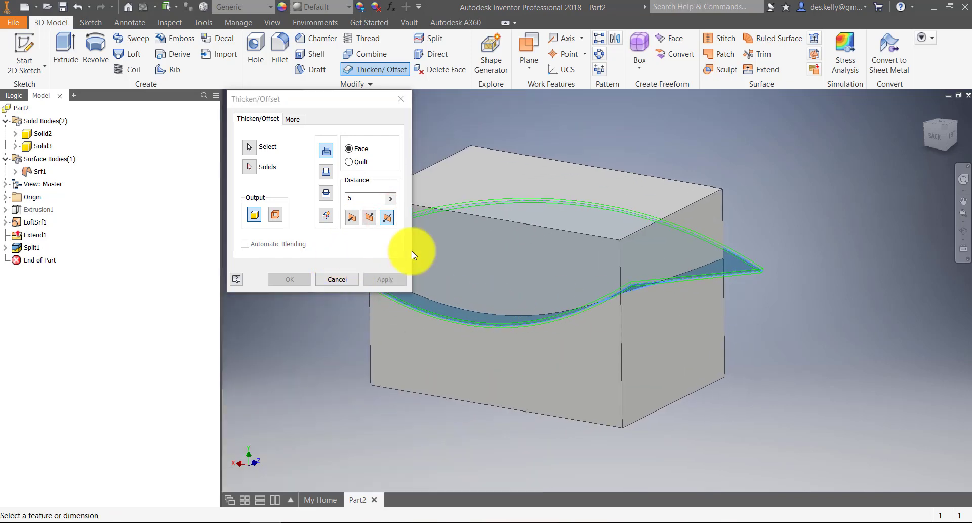
middle_drag(511, 274, 556, 274)
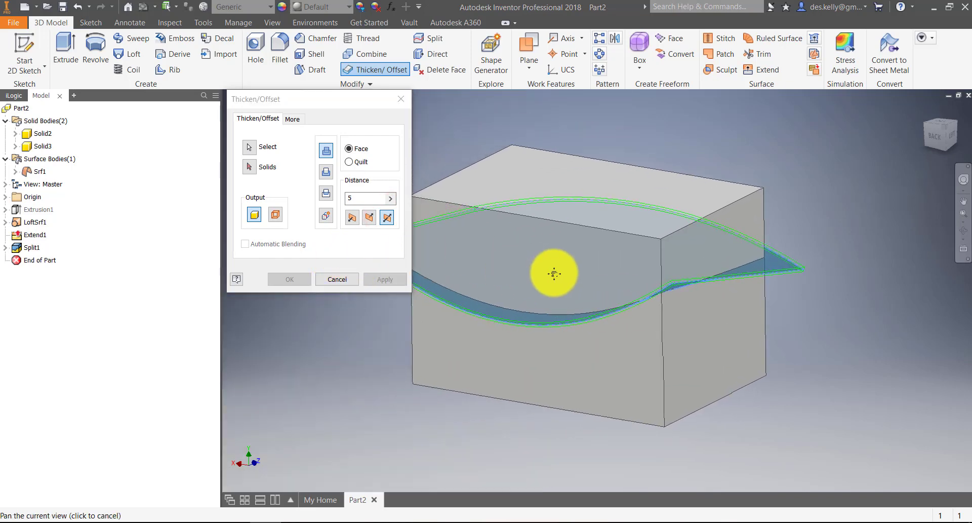
click(326, 217)
click(289, 279)
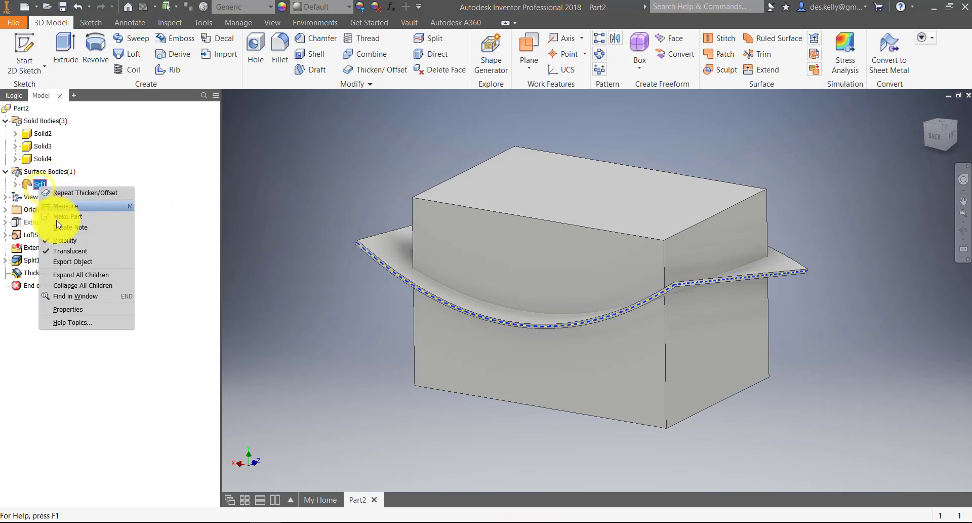
- Hide the surface body Srf1 so only the solids remain shown
click(63, 238)
middle_drag(353, 183, 304, 175)
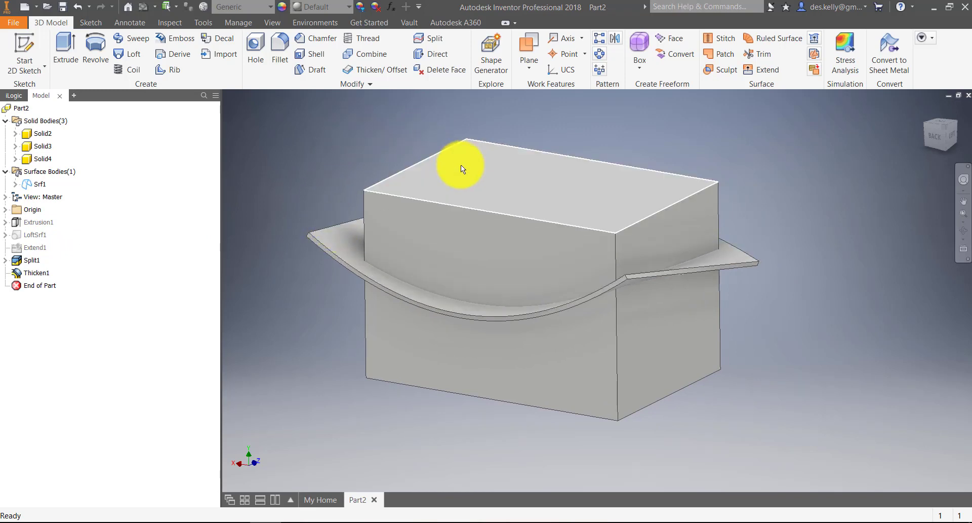
middle_drag(398, 156, 396, 167)
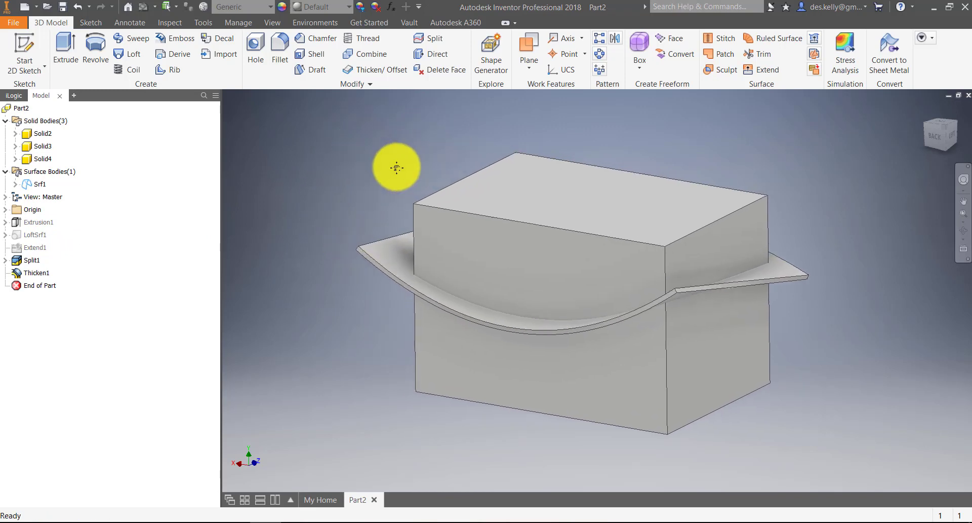
- Combine with the cut operation, subtracting the thickened body from the upper block solid while keeping the tool body
click(368, 53)
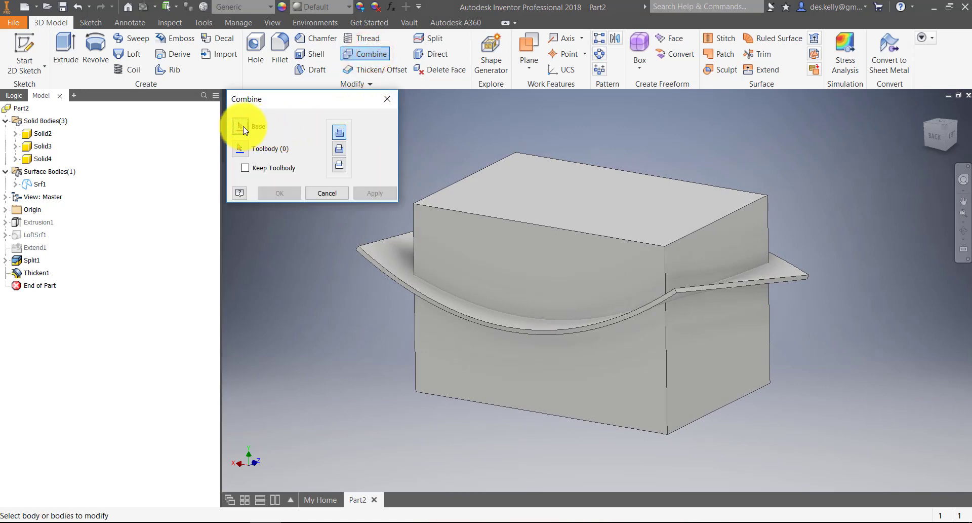
click(521, 154)
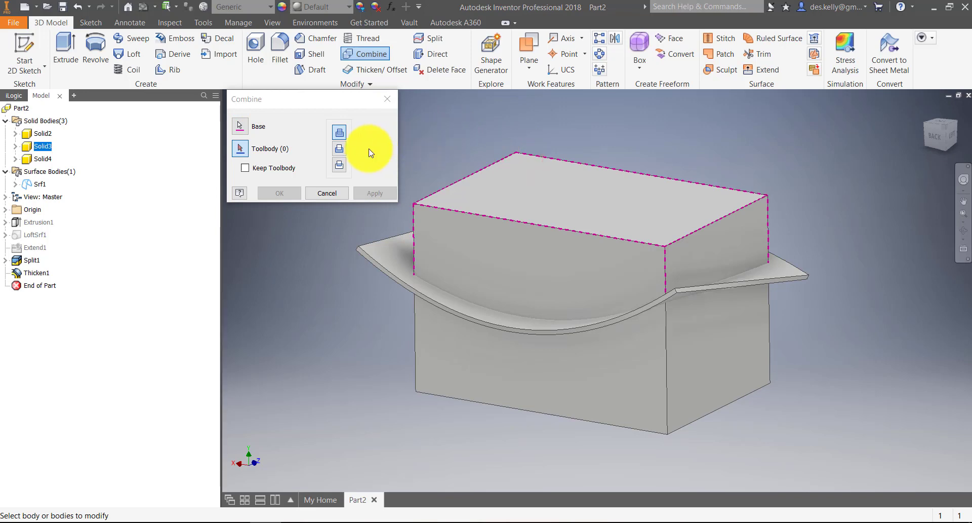
click(340, 148)
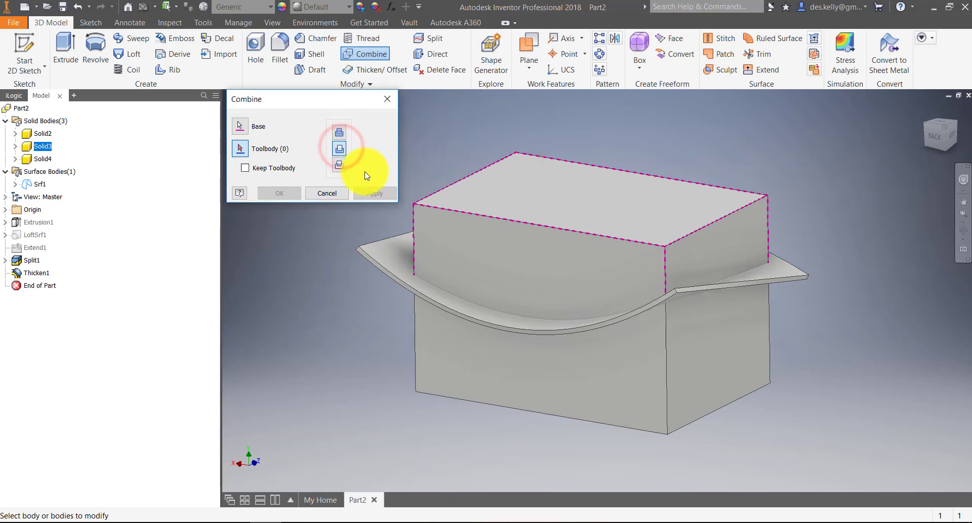
click(374, 264)
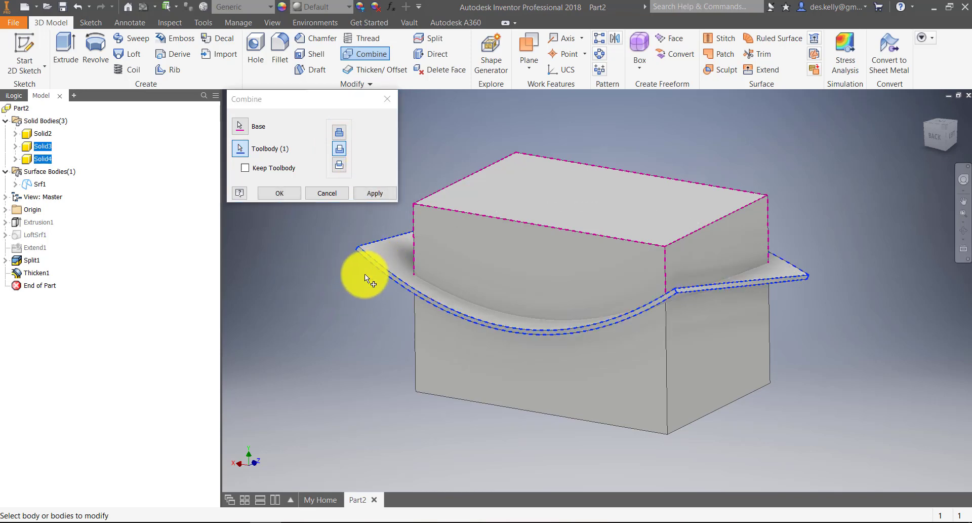
click(245, 167)
click(277, 195)
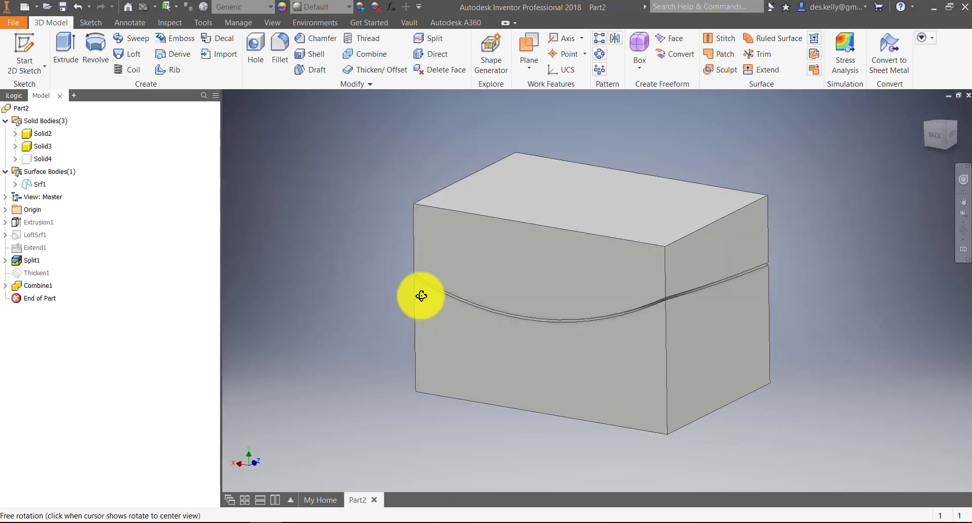
shift+middle_drag(418, 295, 387, 276)
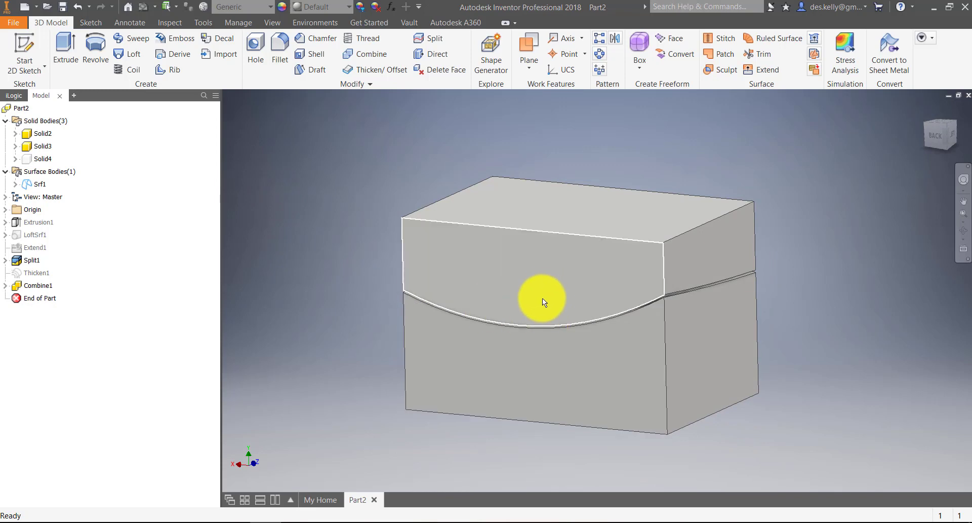
middle_drag(455, 297, 469, 284)
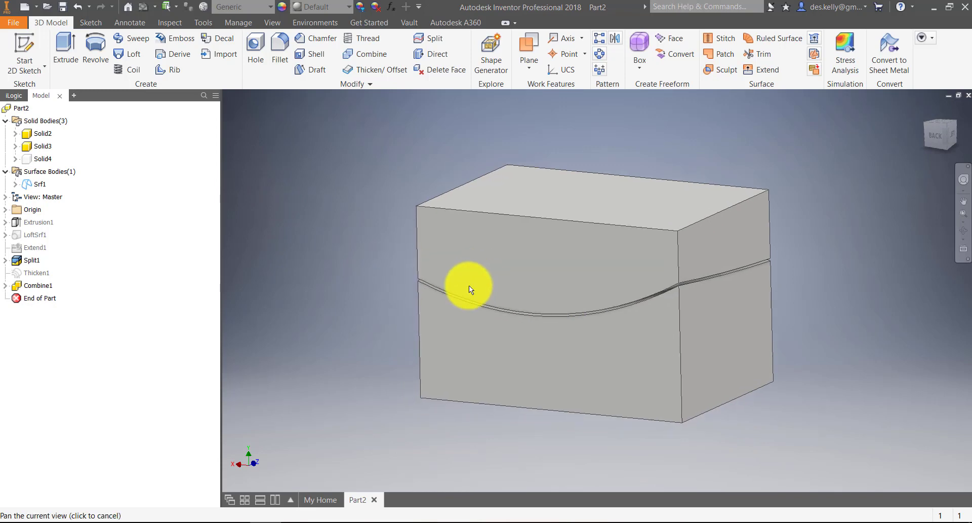
- Turn the thickened body Solid4 back on so it shows between the two blocks
right_click(38, 163)
click(53, 213)
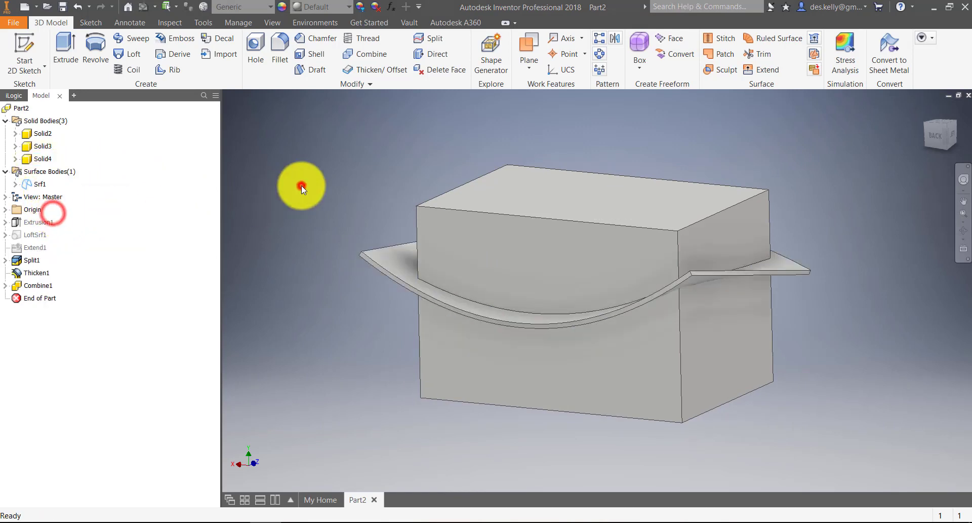
click(301, 186)
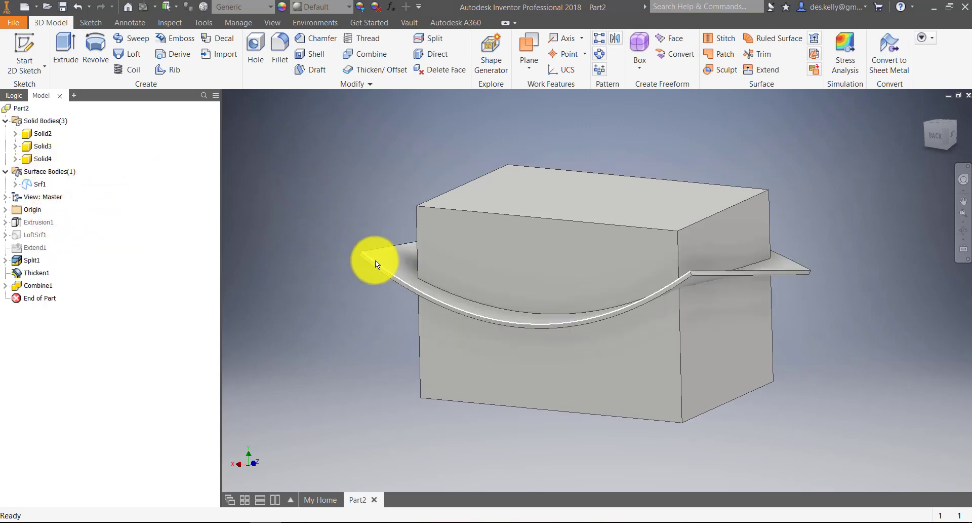
- Combine with the cut operation, subtracting the thickened body from the lower block solid while keeping the tool body
click(366, 57)
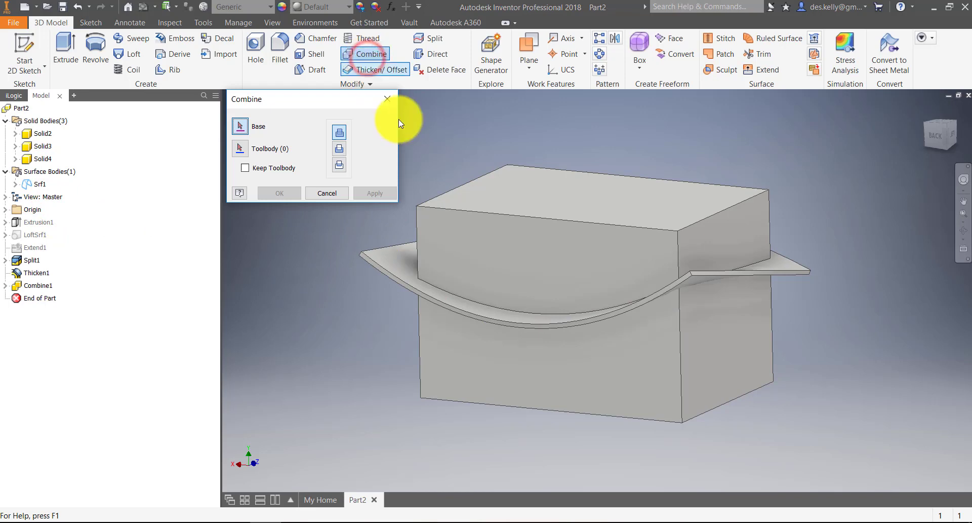
click(426, 342)
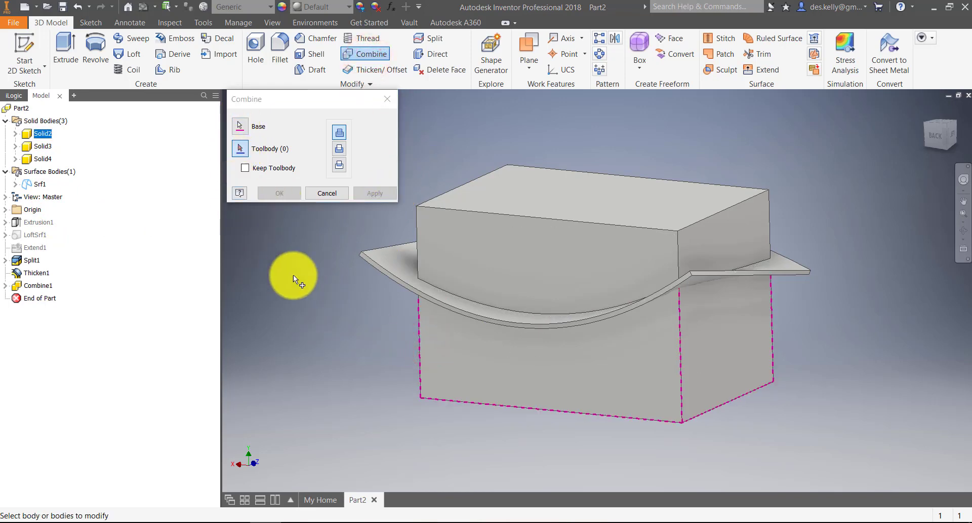
click(375, 266)
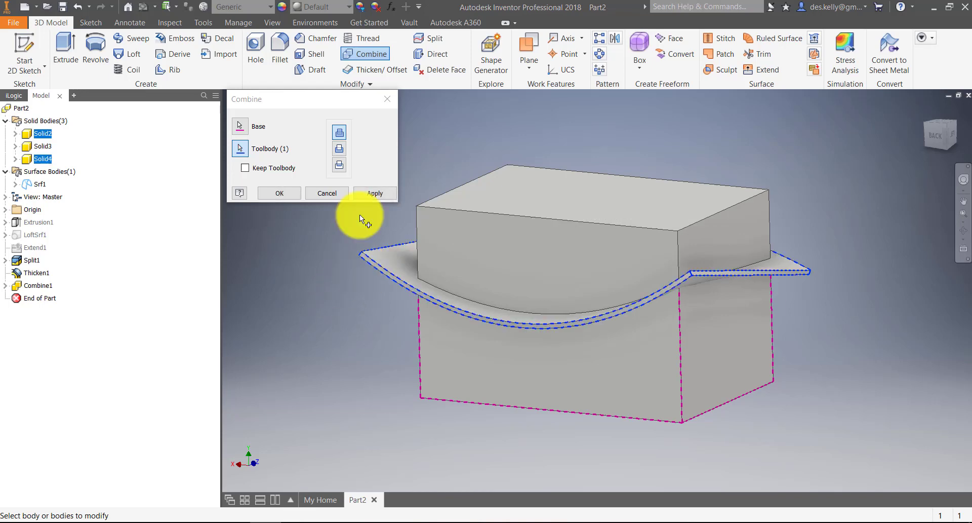
click(341, 148)
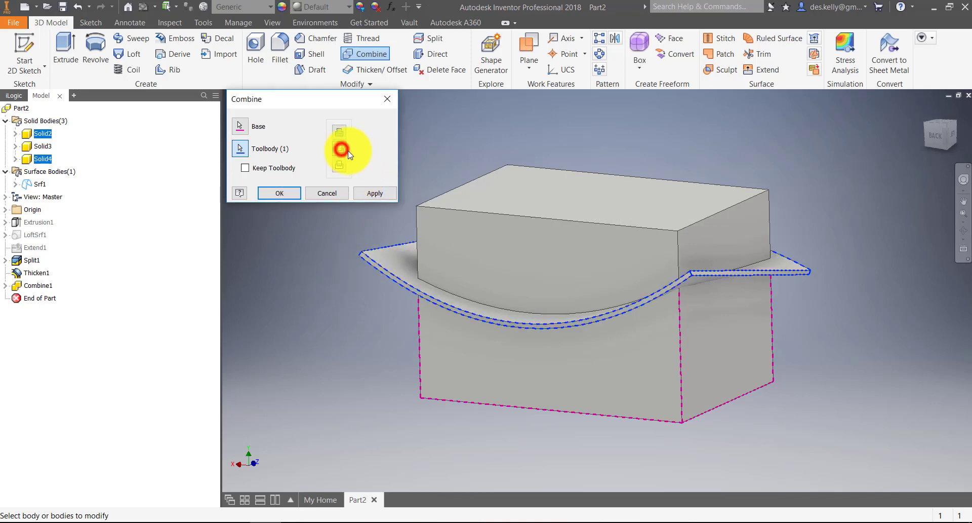
click(248, 167)
click(278, 193)
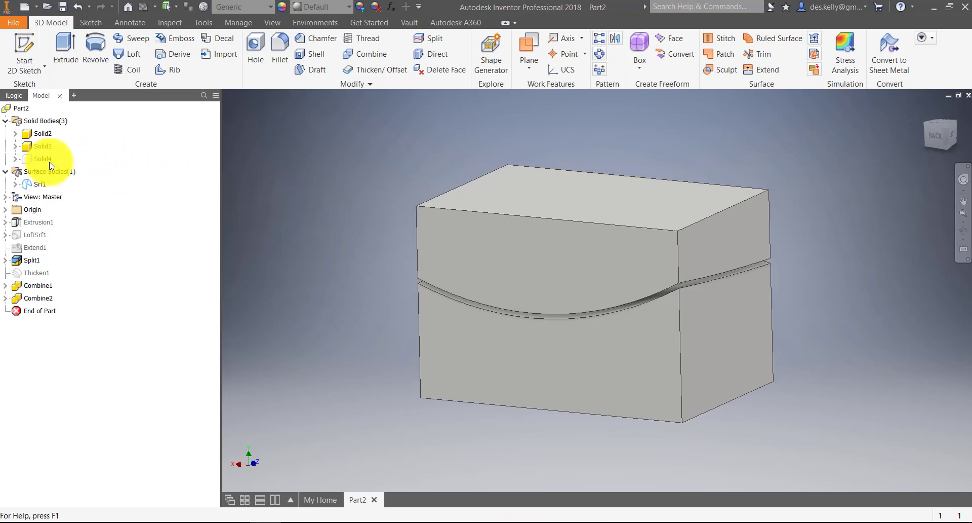
- Remove the upper block solid using Delete Face with the lump or void option
shift+middle_drag(345, 179, 382, 319)
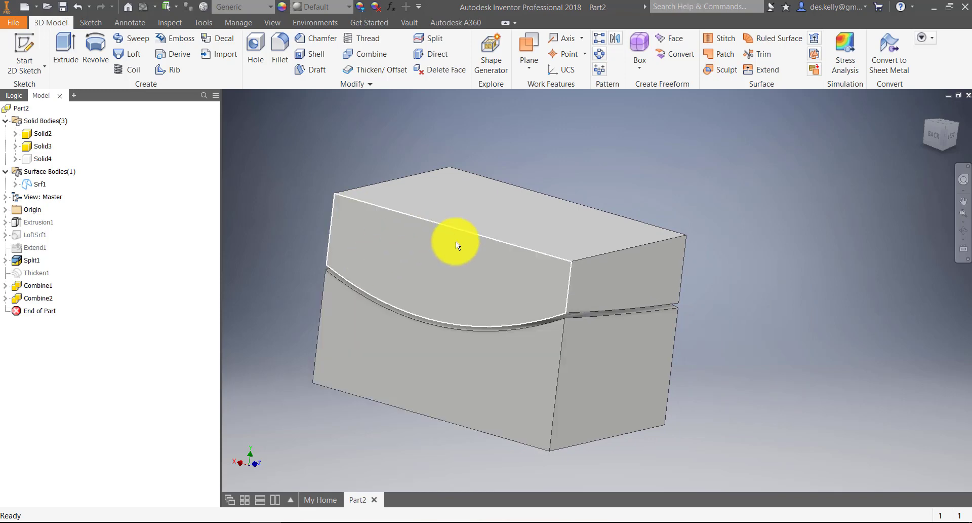
middle_drag(451, 241, 564, 297)
shift+middle_drag(570, 374, 576, 341)
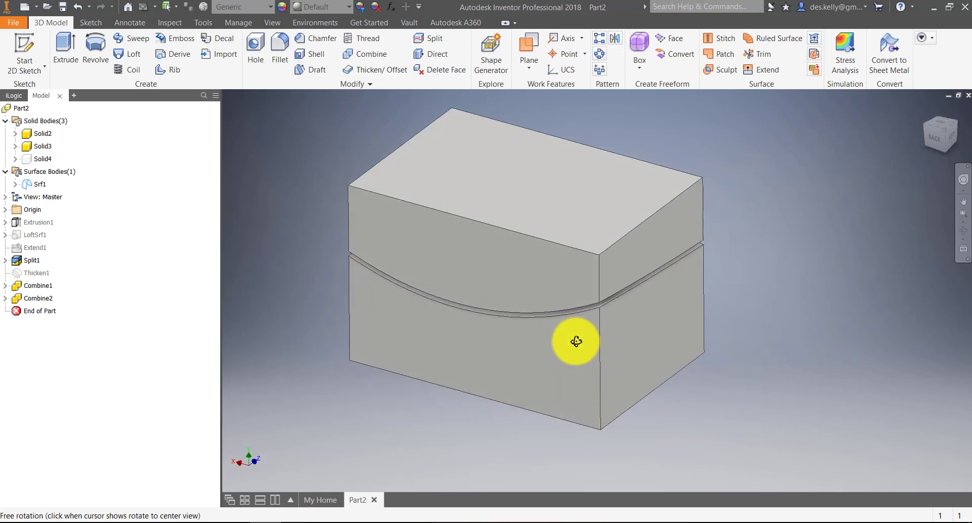
middle_drag(557, 290, 552, 311)
middle_drag(498, 258, 523, 267)
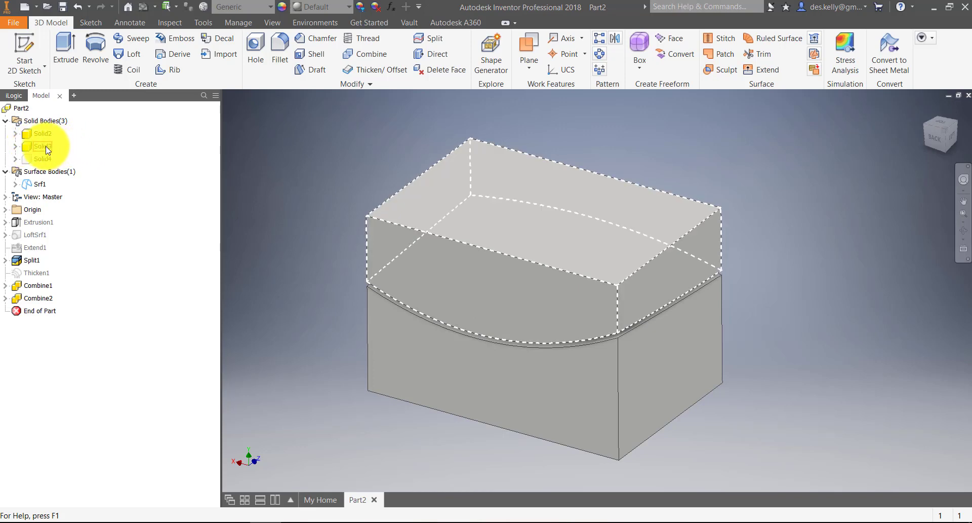
click(440, 69)
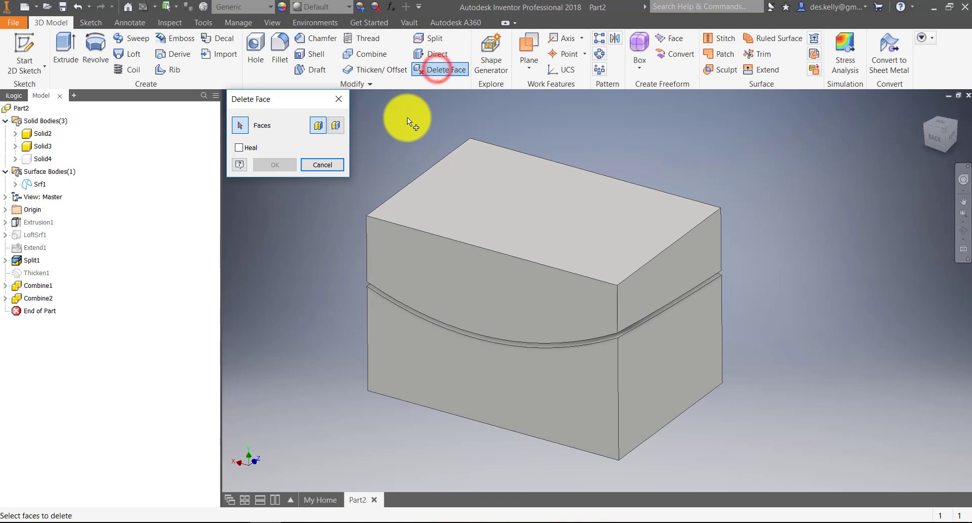
click(337, 125)
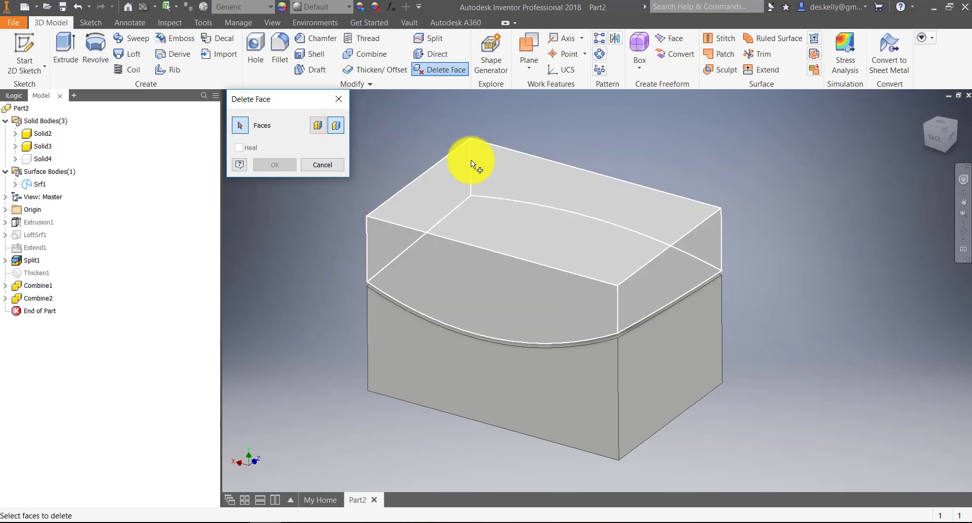
click(470, 159)
click(275, 164)
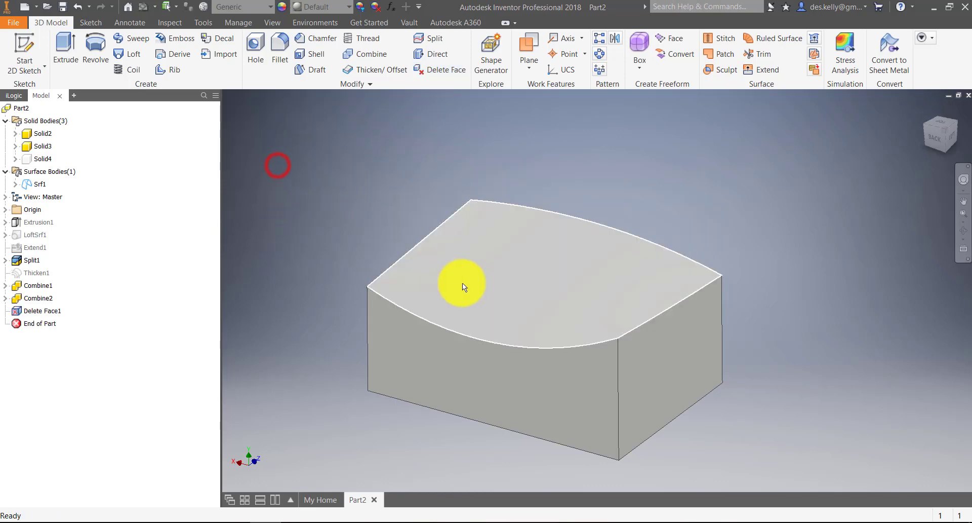
- Save the part as Part2 on the Desktop in Inventor part format
middle_drag(463, 283, 477, 259)
click(65, 10)
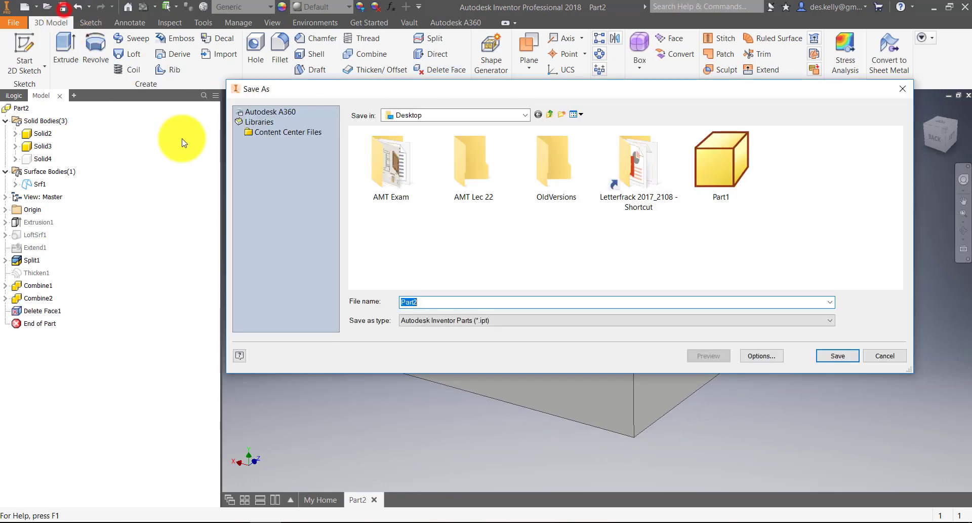
click(830, 354)
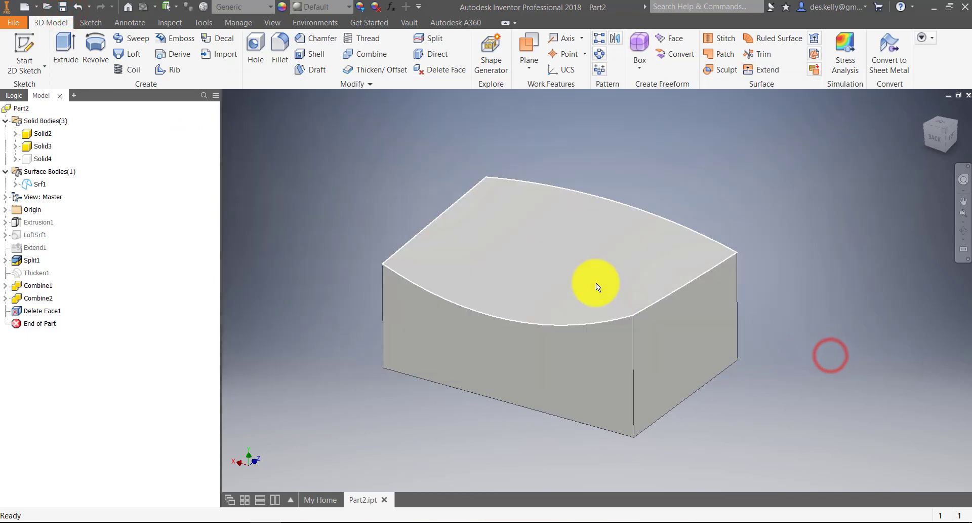
scroll(506, 258, down, 4)
drag(561, 287, 533, 322)
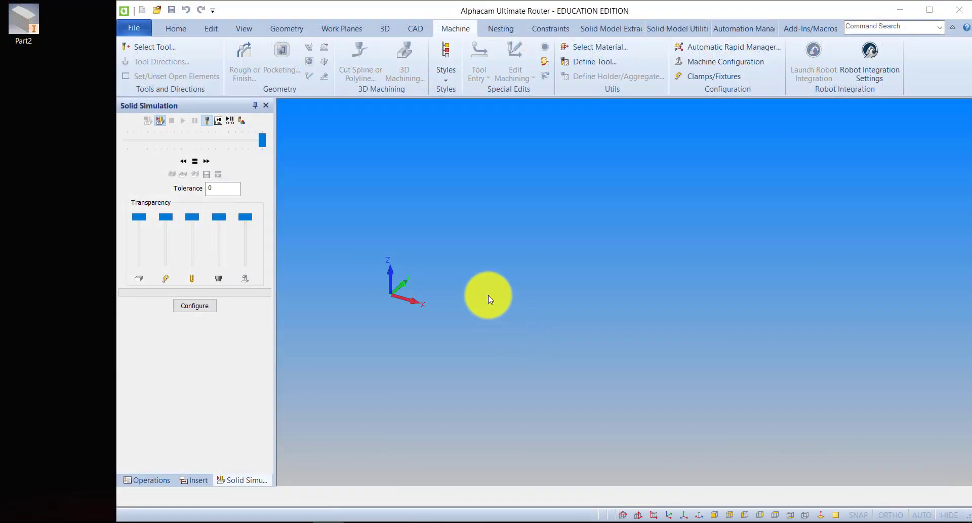
- Switch to Alphacam and import the Part2 file from the desktop
drag(21, 34, 336, 285)
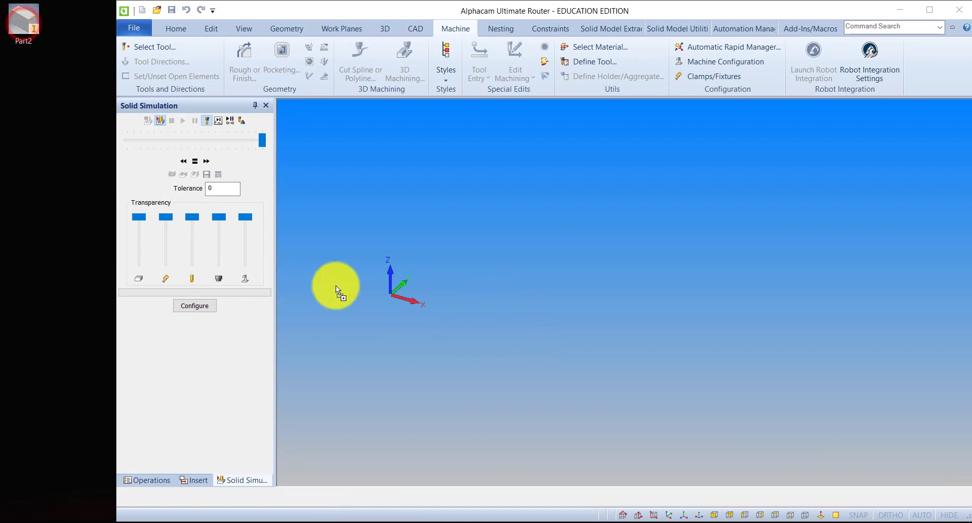
drag(271, 227, 533, 330)
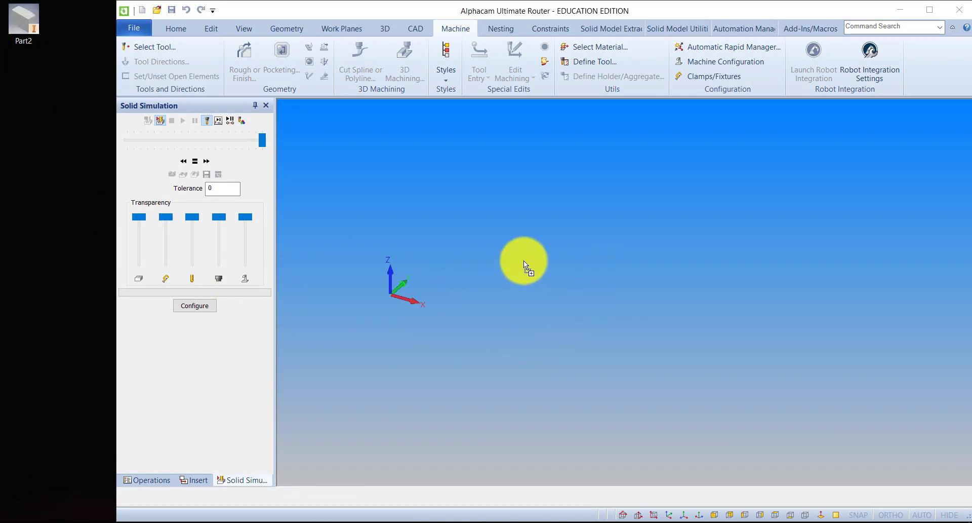
drag(524, 260, 524, 261)
click(526, 375)
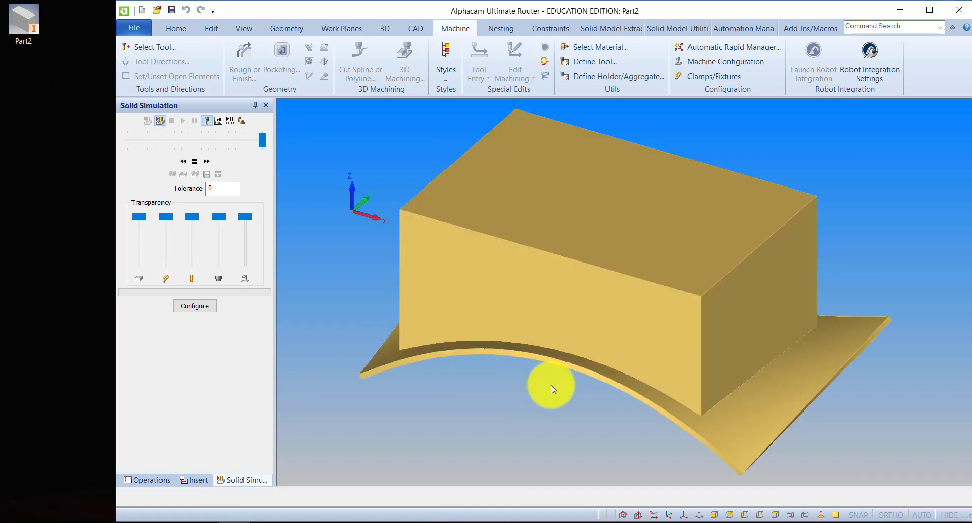
- Examine the imported model from above and below, checking which solid bodies came across
drag(543, 402, 538, 366)
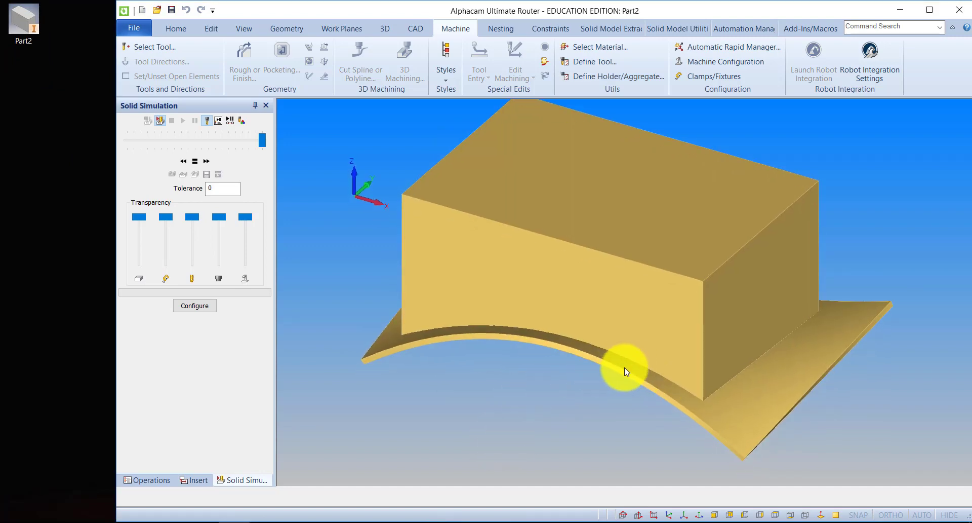
drag(561, 396, 636, 76)
drag(556, 321, 570, 123)
drag(577, 373, 565, 109)
drag(569, 413, 421, 373)
scroll(558, 425, down, 6)
scroll(539, 413, up, 6)
drag(543, 395, 544, 384)
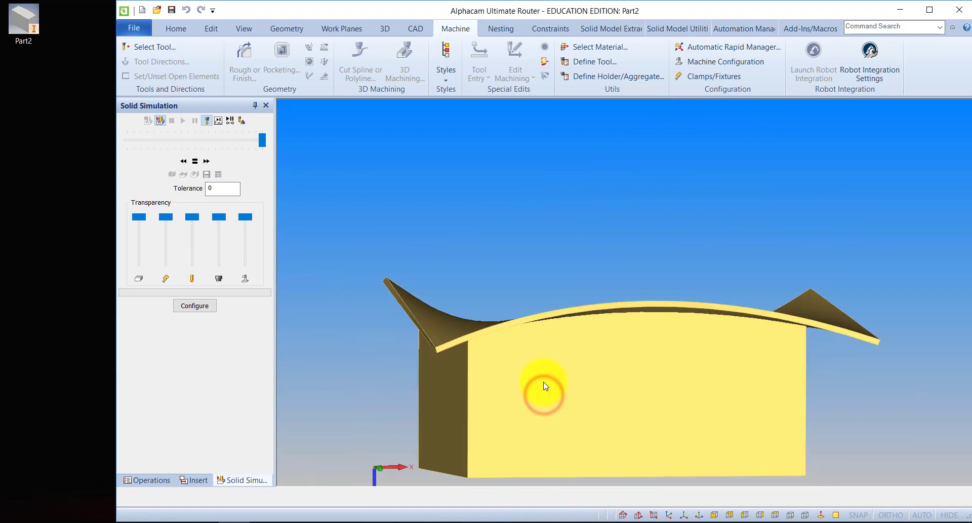
- Start a new empty drawing in place of the imported model and switch back to Inventor
click(133, 26)
click(145, 48)
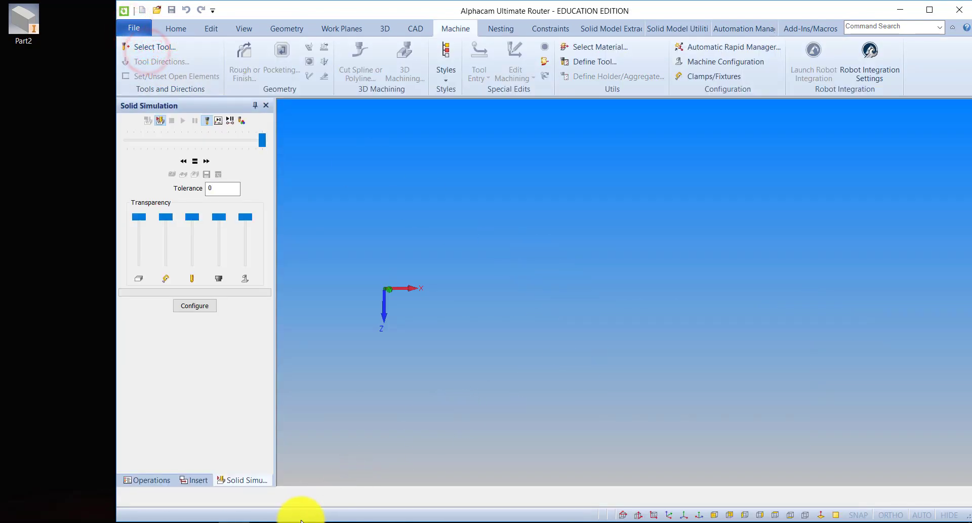
click(268, 521)
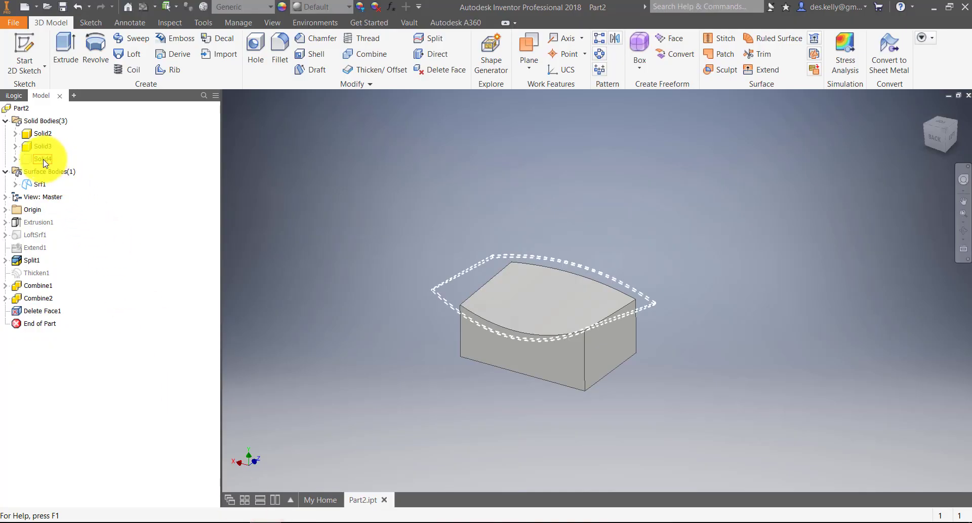
- Show the hidden thickened body Solid4 and remove it using Delete Face with the lump or void option
right_click(36, 159)
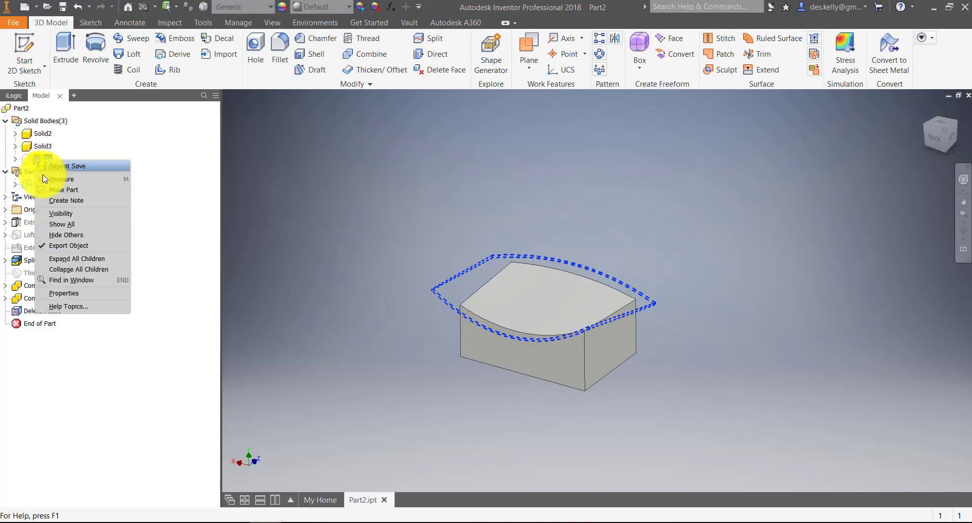
click(58, 213)
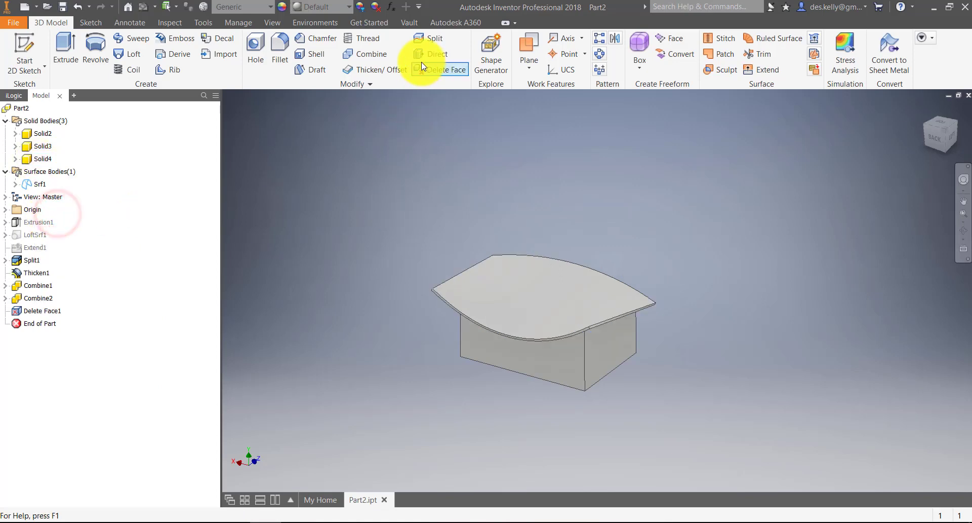
click(435, 69)
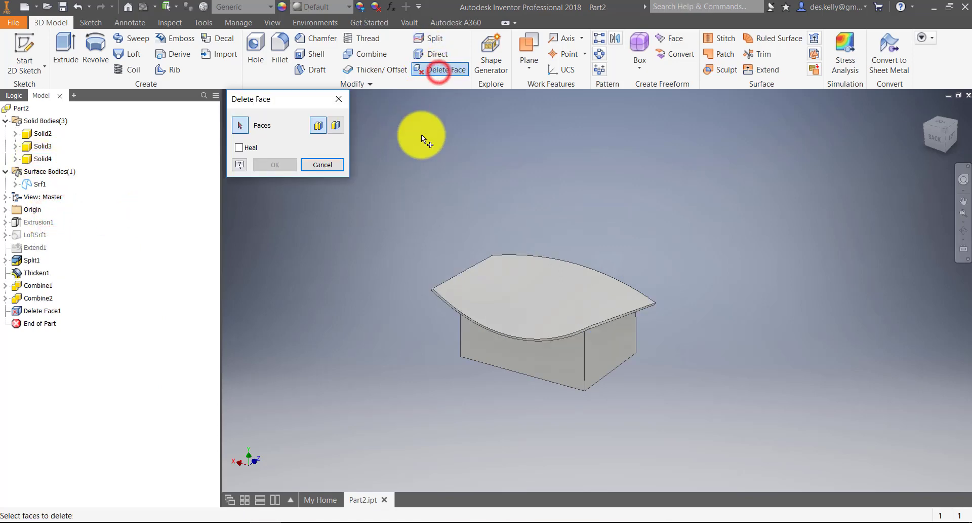
click(337, 125)
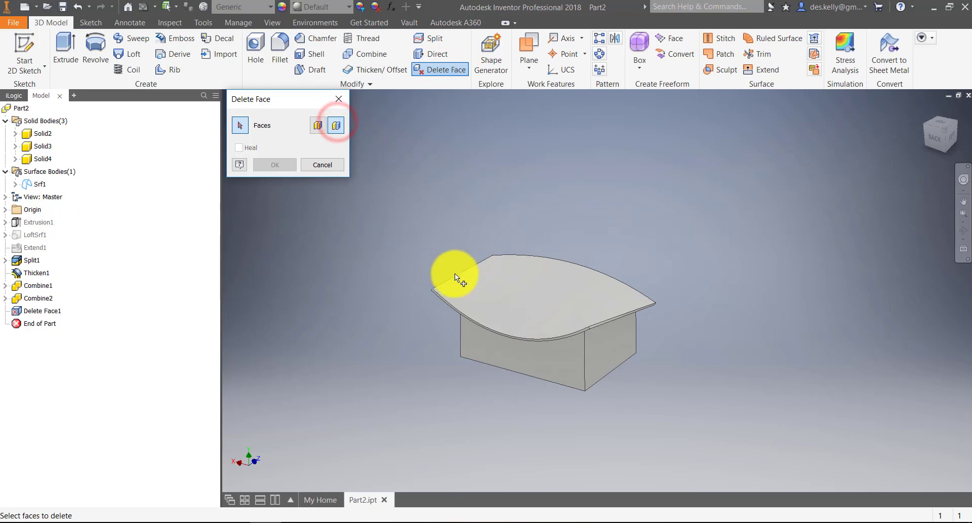
click(459, 287)
click(278, 169)
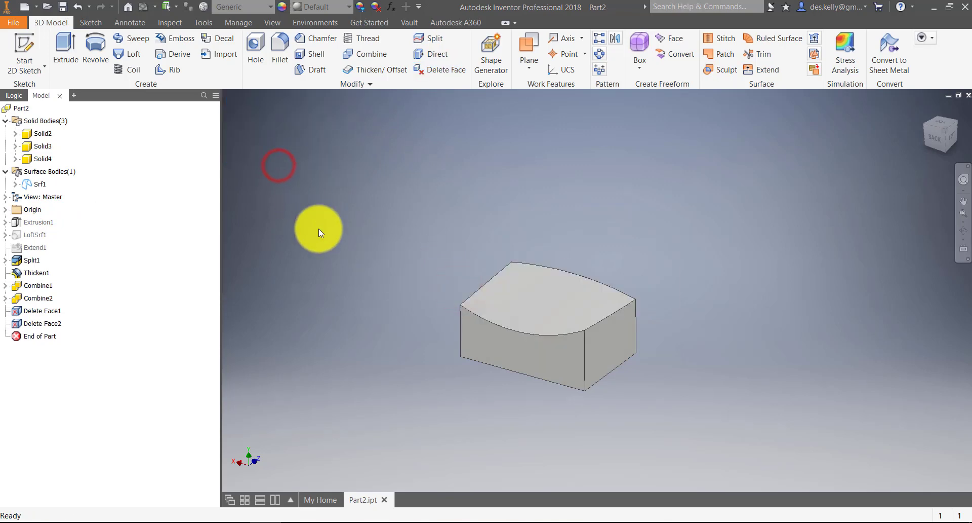
- Save the part, then import the updated Part2 file into Alphacam
click(62, 7)
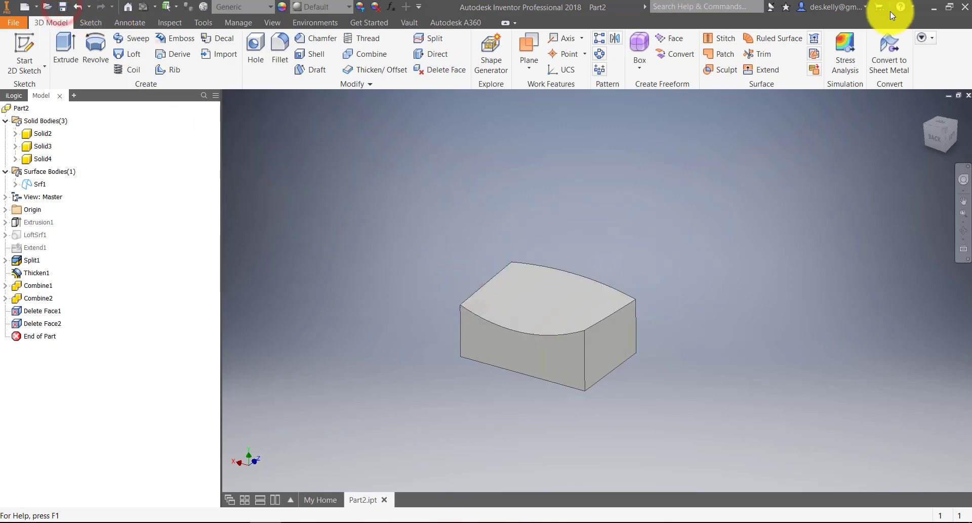
click(935, 10)
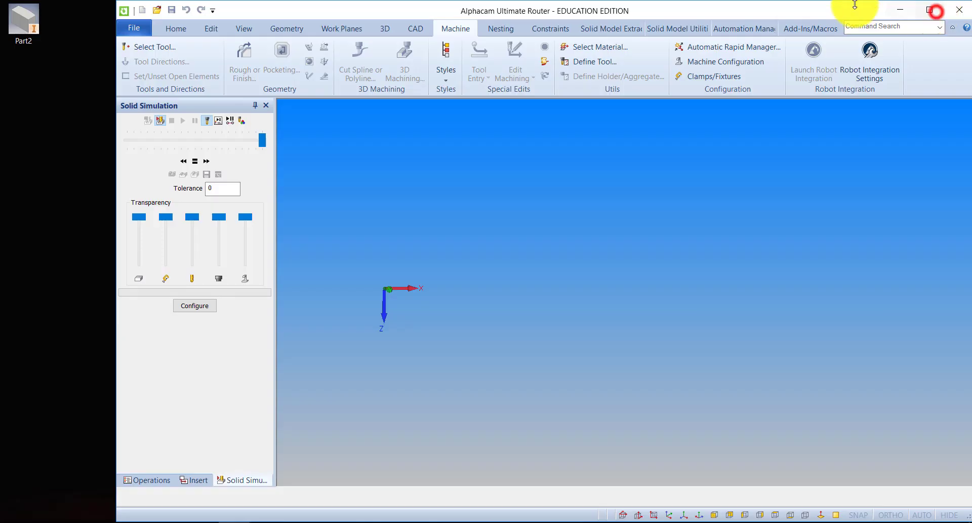
drag(24, 19, 567, 300)
click(529, 377)
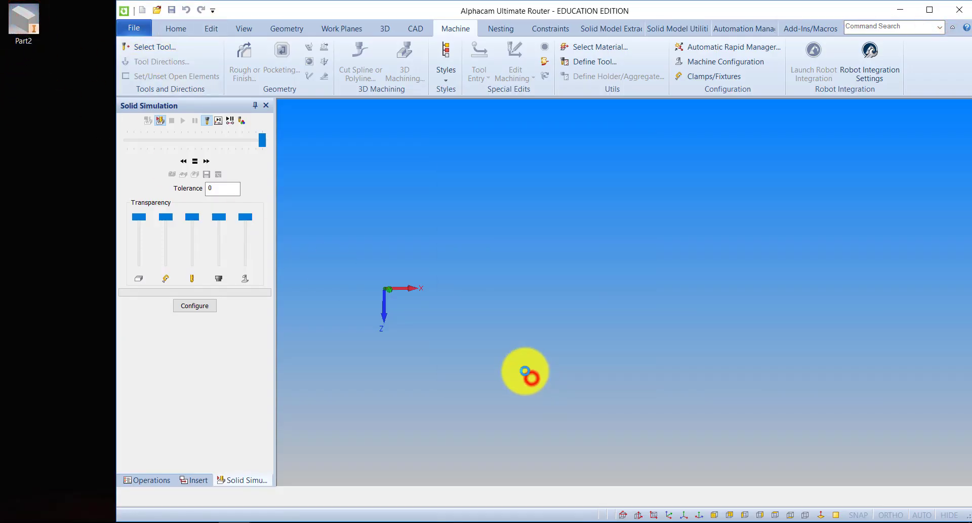
- Inspect the imported lower block from several angles and in the YZ side view
scroll(538, 335, down, 2)
middle_drag(537, 333, 552, 96)
mouse_move(529, 417)
middle_down()
mouse_move(543, 293)
mouse_move(521, 444)
mouse_move(529, 434)
middle_up()
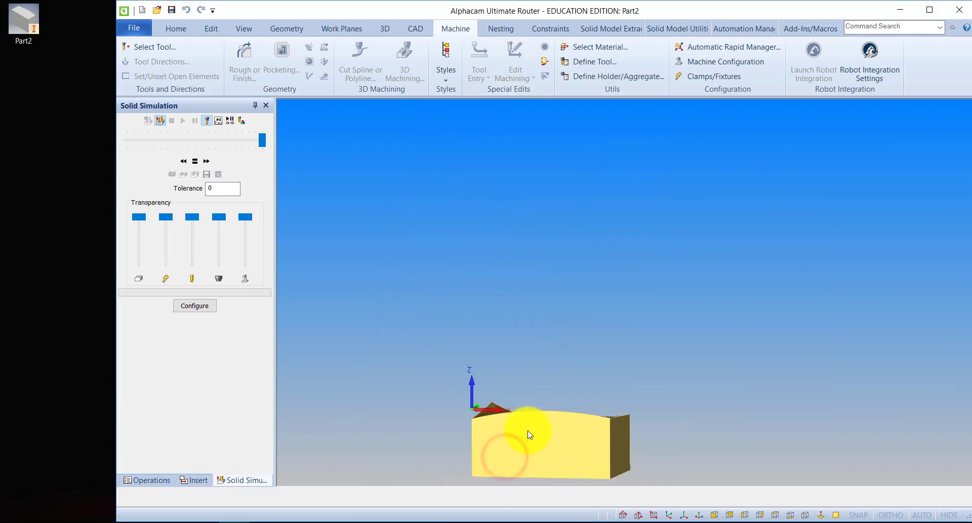
click(640, 515)
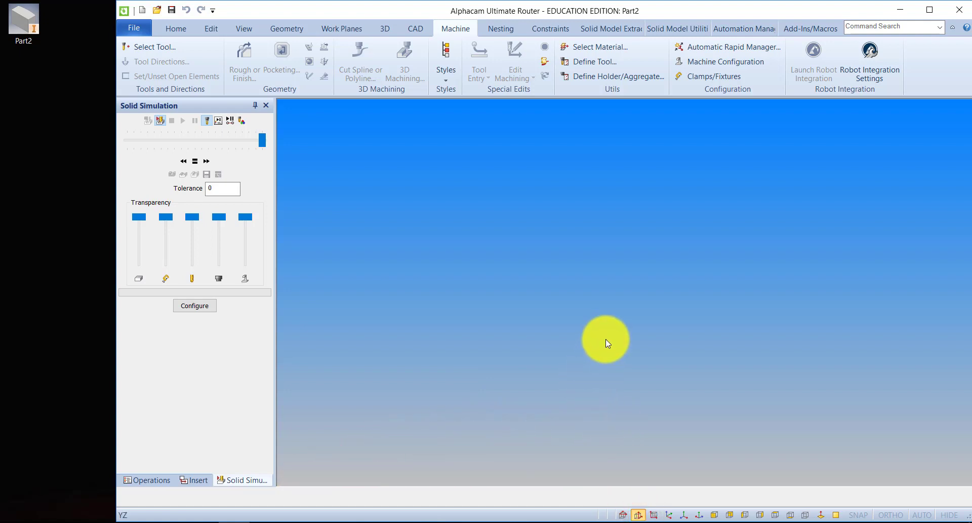
click(654, 514)
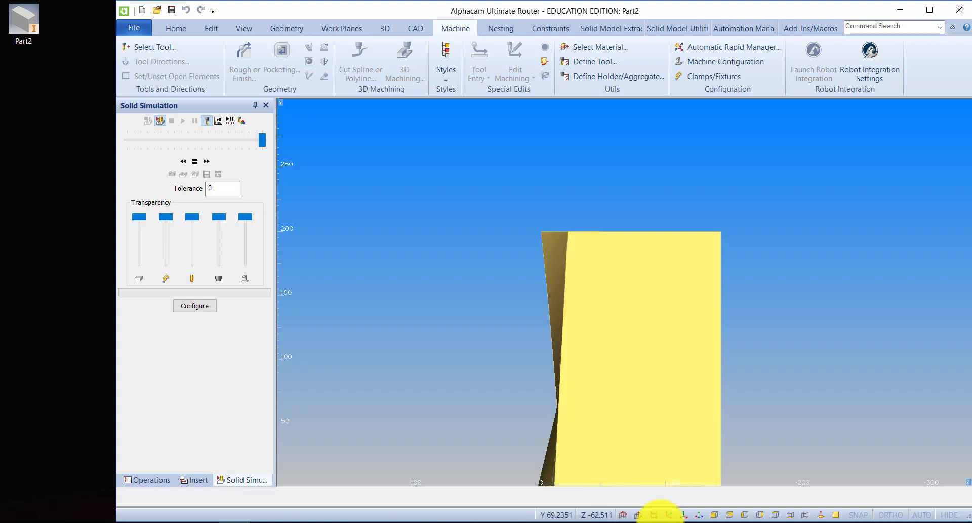
scroll(643, 443, down, 3)
scroll(664, 366, up, 3)
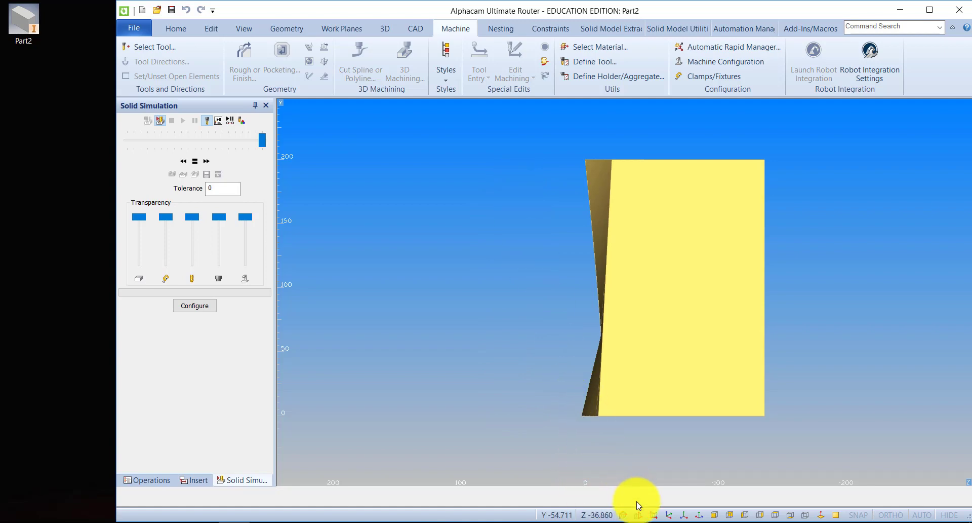
- Draw a rectangle around the block's outline in the XY view, from corner to diagonally opposite corner, and return to the Iso view
click(238, 30)
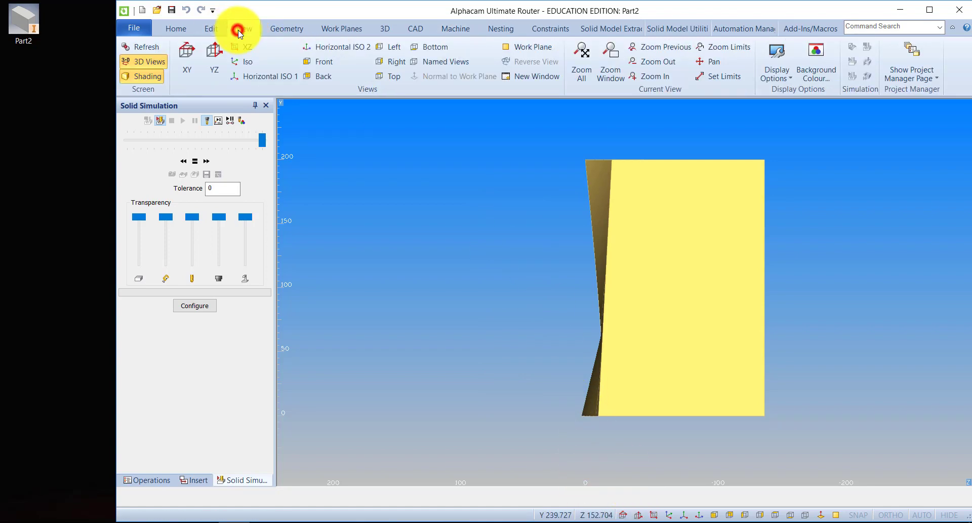
click(187, 57)
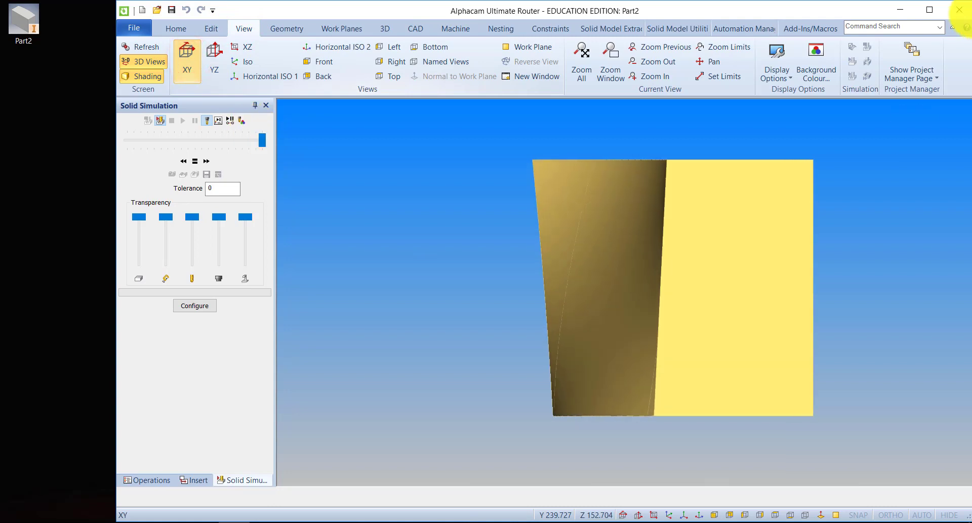
click(930, 9)
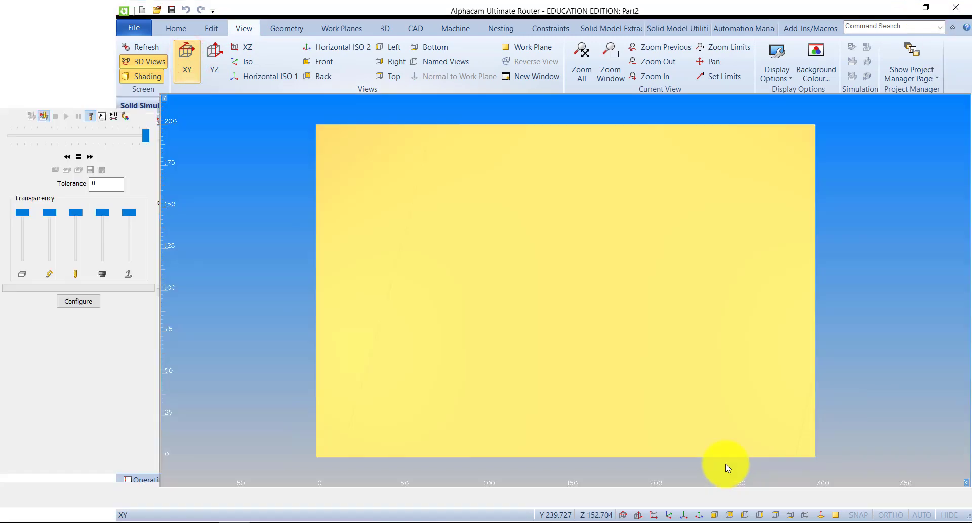
scroll(385, 210, down, 2)
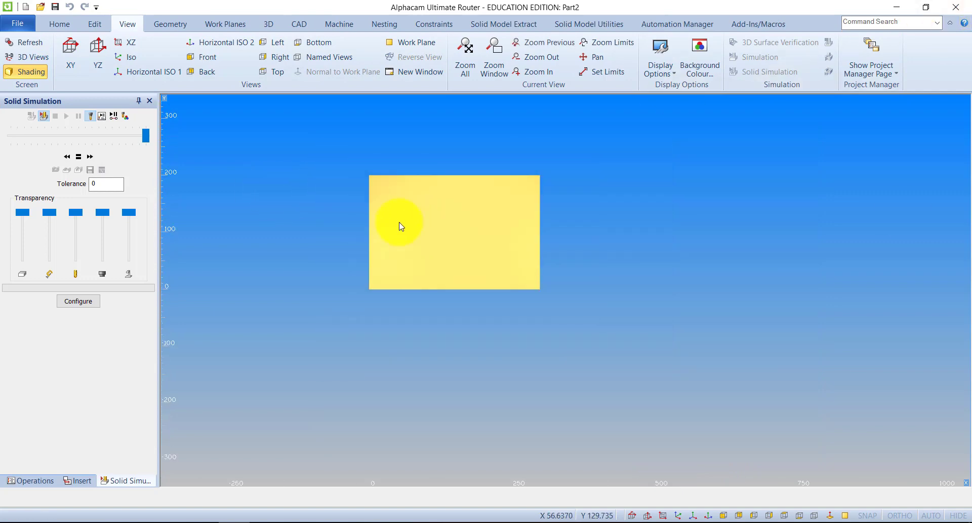
scroll(402, 246, up, 1)
click(157, 23)
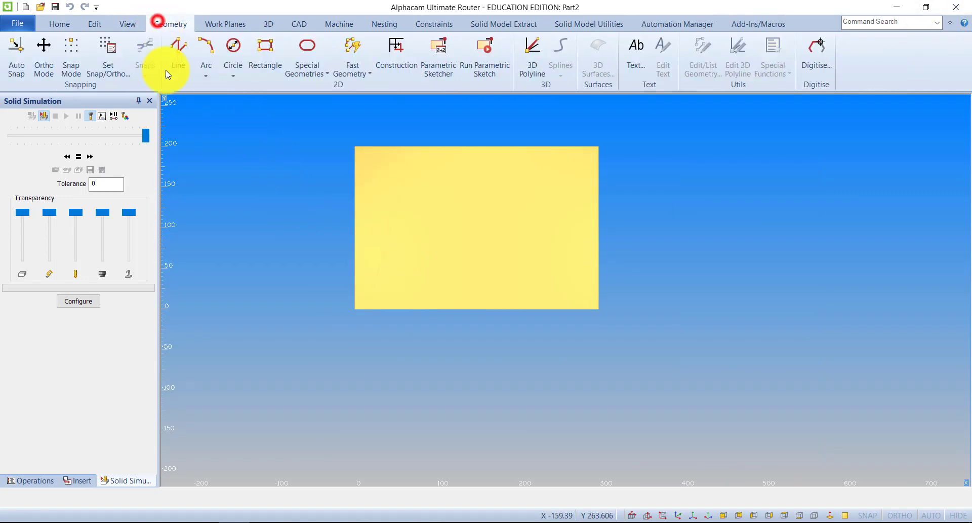
click(266, 45)
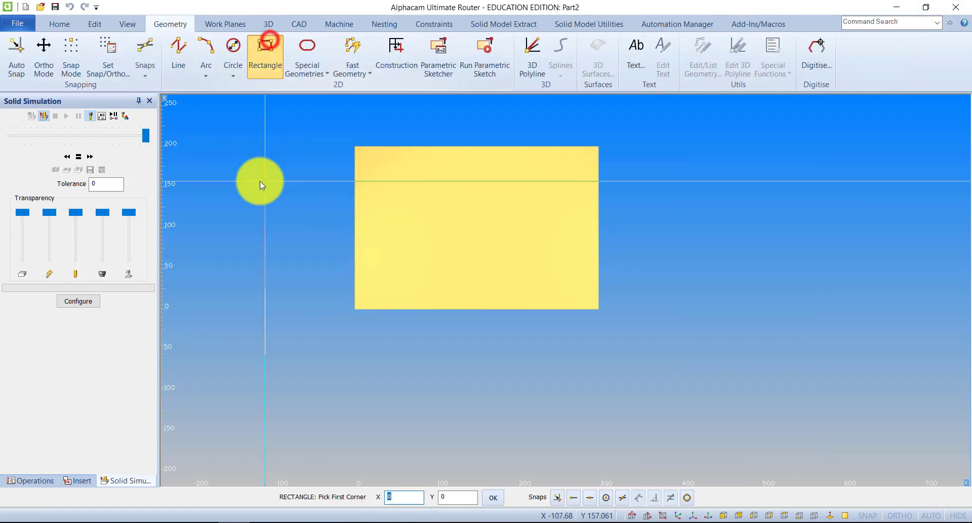
click(353, 308)
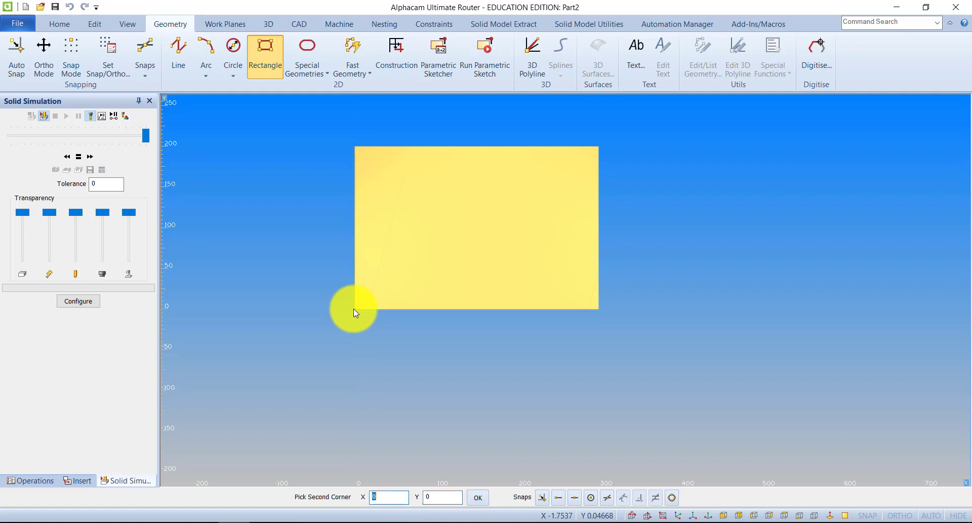
click(597, 147)
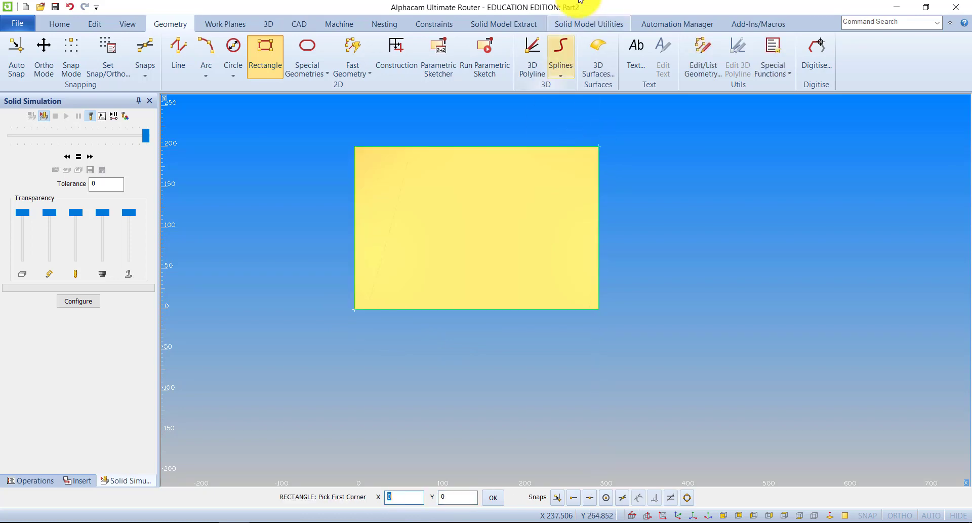
click(128, 24)
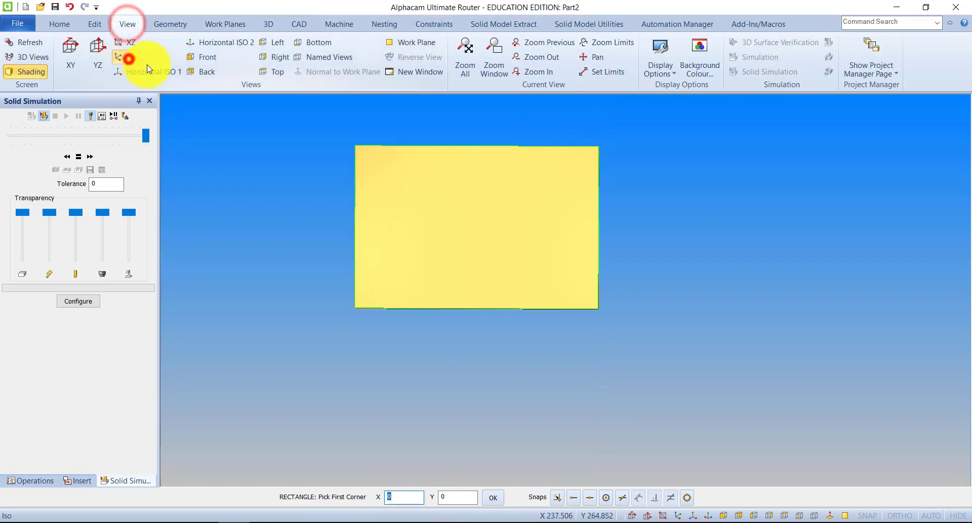
click(126, 57)
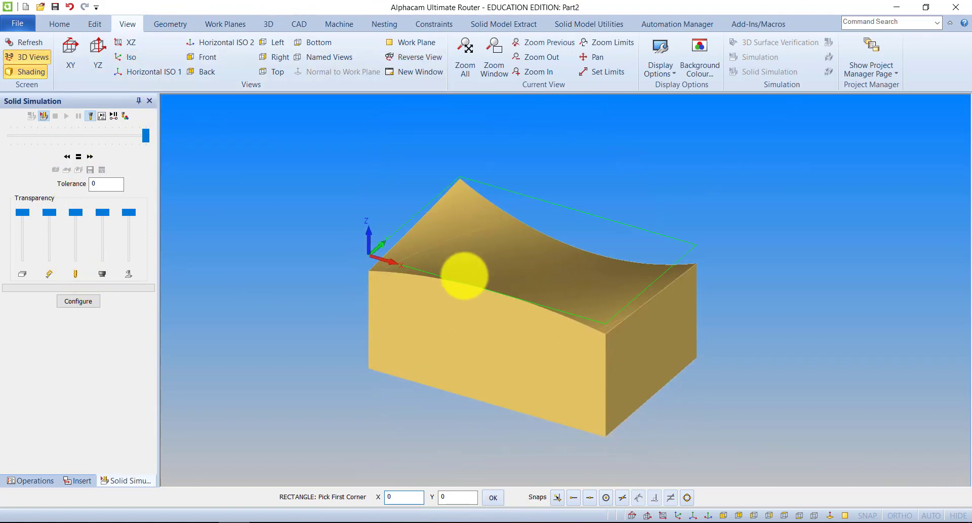
- Define the rectangle as the main material with top at Z 0 and bottom at Z -120
click(269, 24)
click(19, 51)
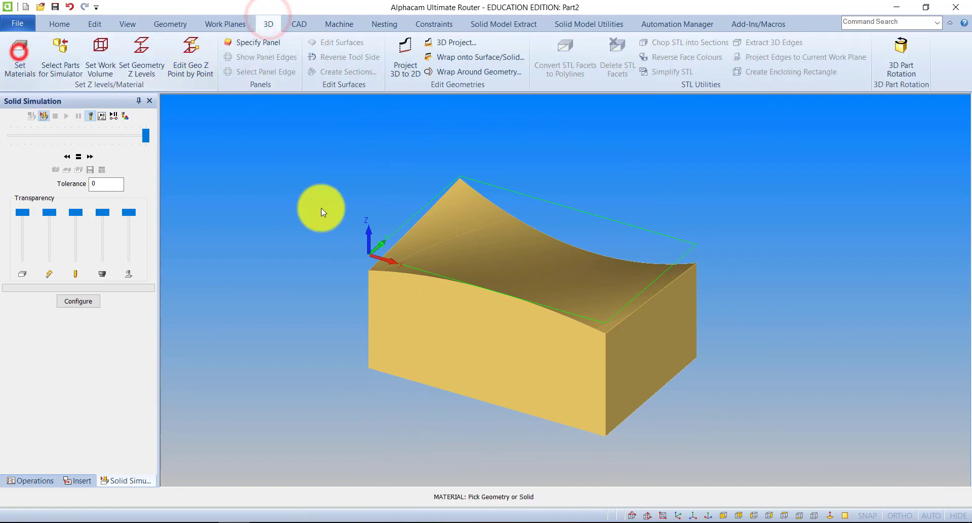
click(527, 194)
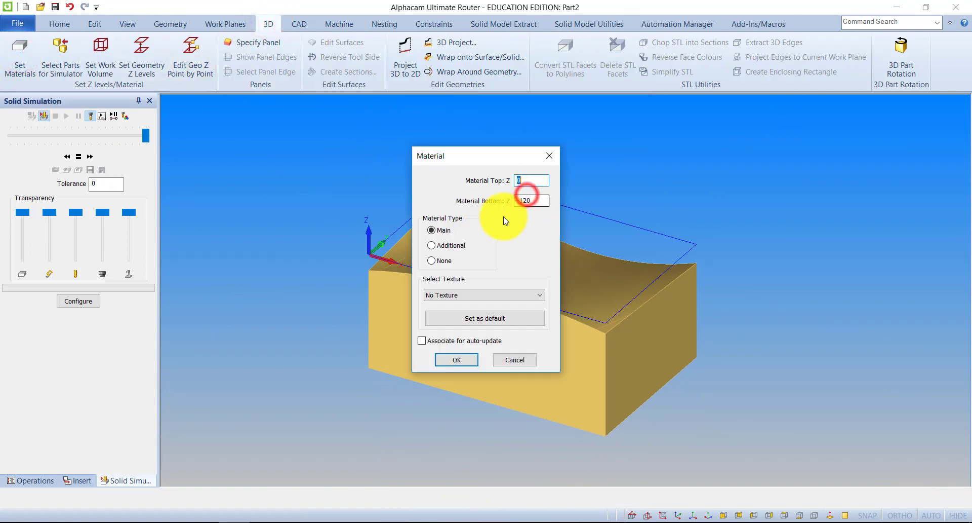
click(464, 360)
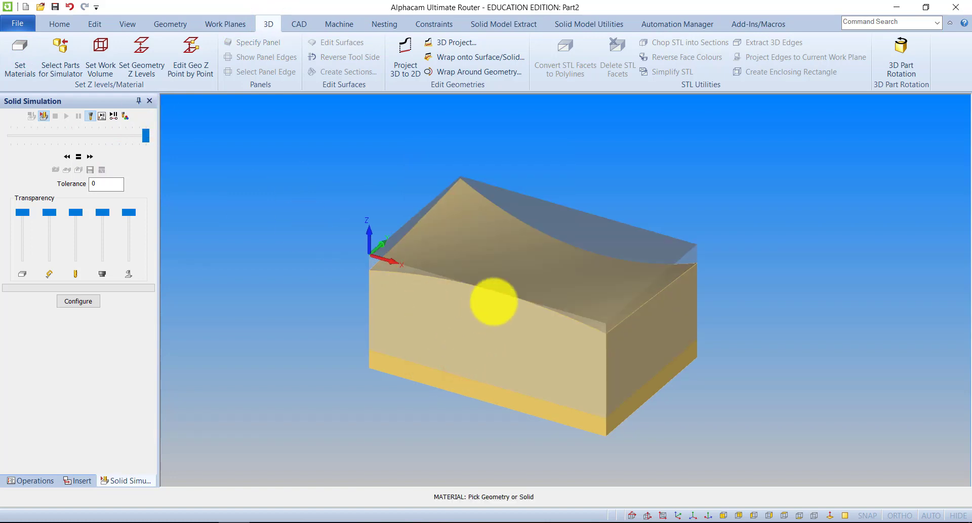
- Set the material bottom of the rectangular stock to Z -150, keeping it as the main material with its top at Z 0
click(18, 66)
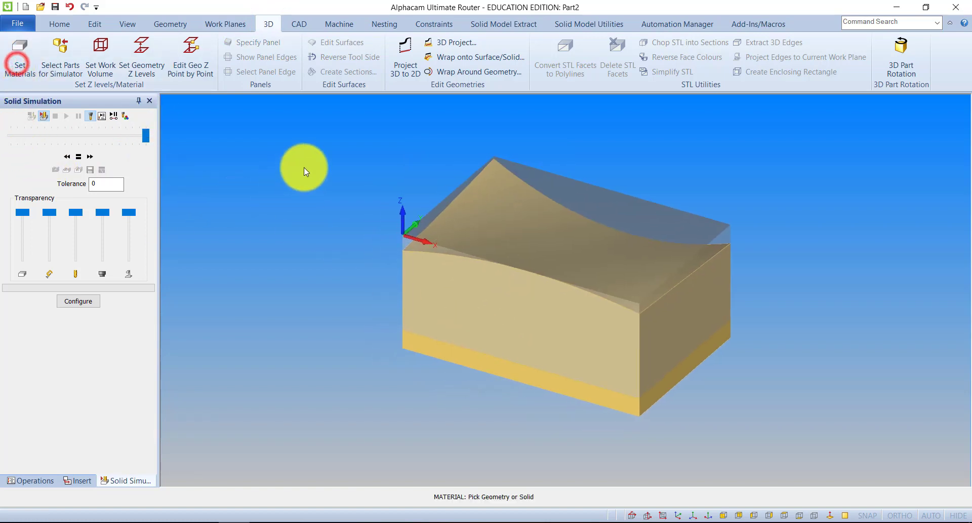
click(563, 175)
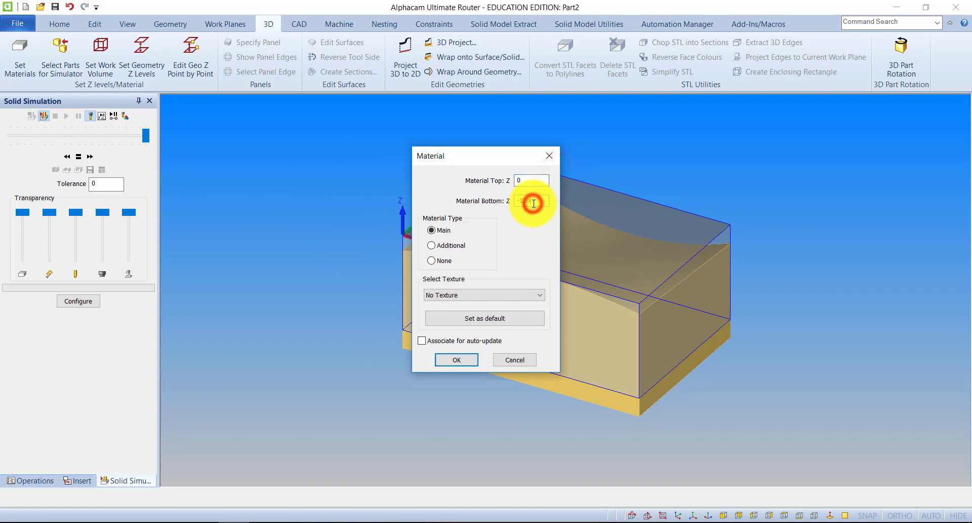
key(BackSpace)
key(BackSpace)
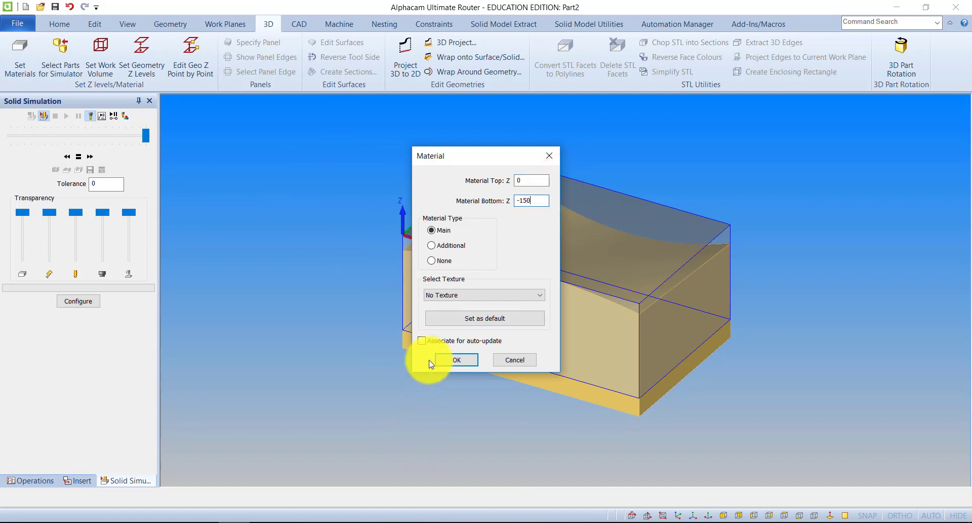
click(450, 360)
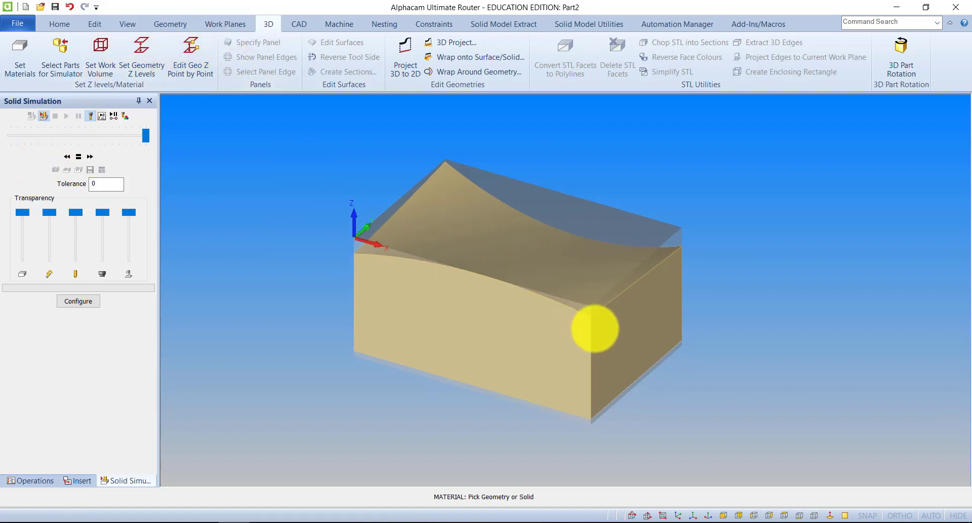
middle_drag(592, 328, 606, 332)
middle_drag(468, 260, 514, 268)
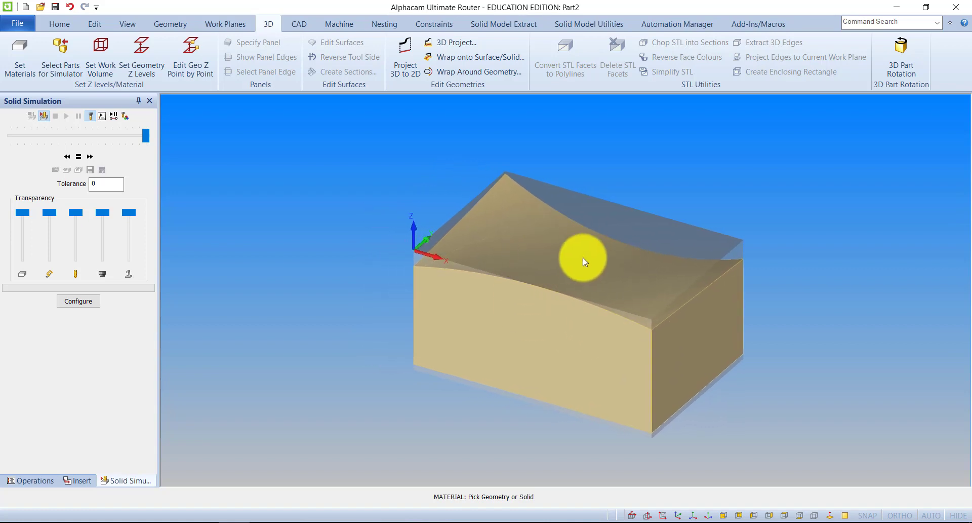
middle_drag(589, 263, 587, 265)
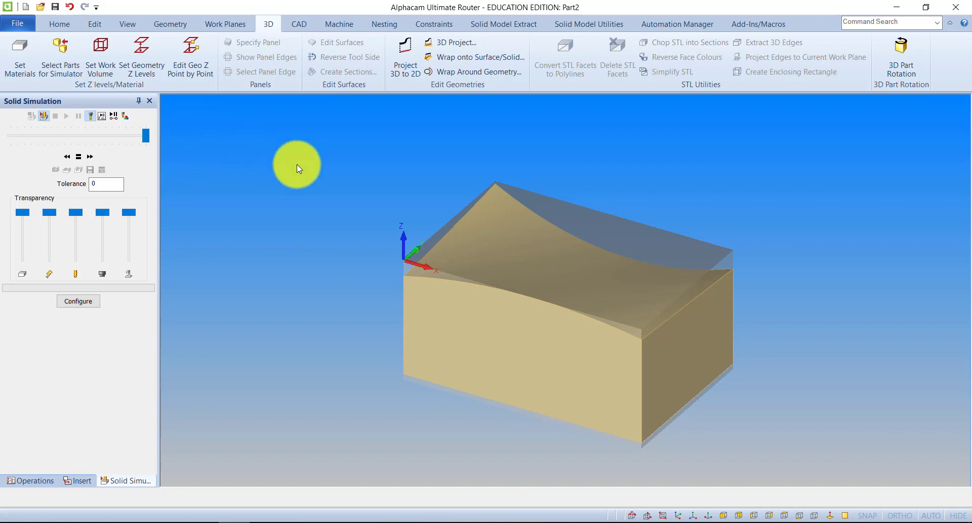
- Create a surface from the block's curved top face with Surfaces from Faces, using the default chord tolerance
click(496, 26)
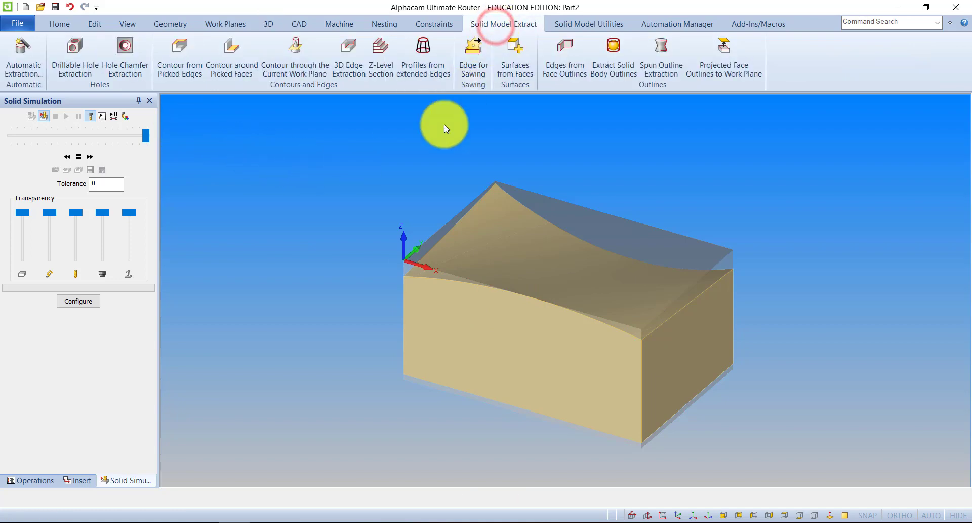
click(515, 71)
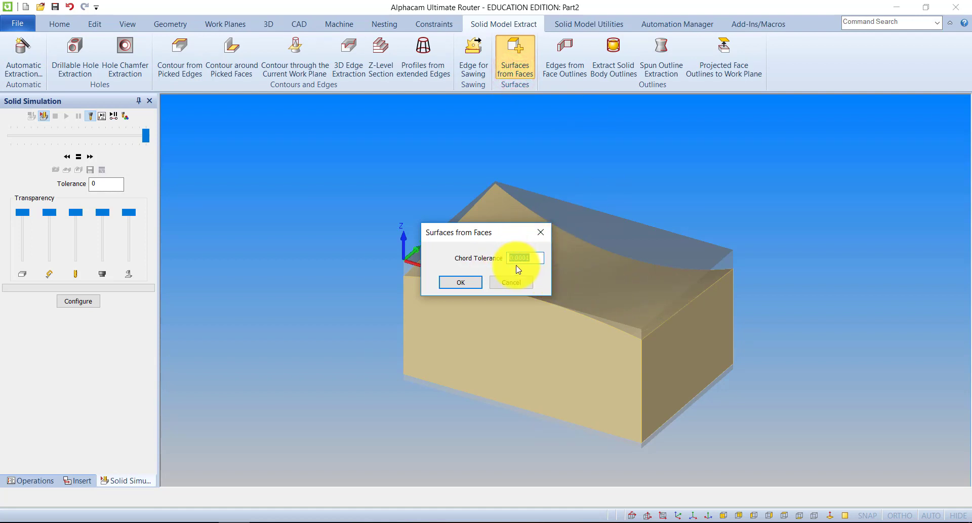
click(460, 282)
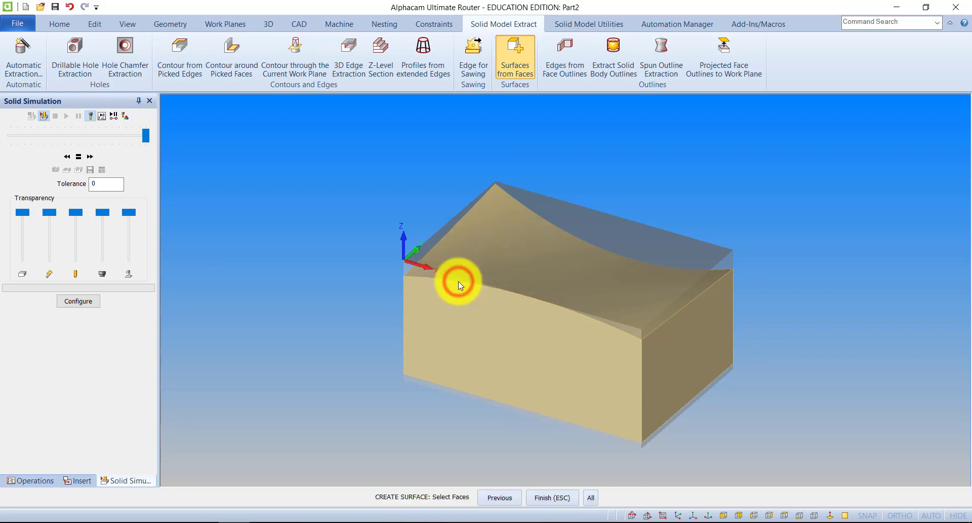
click(497, 203)
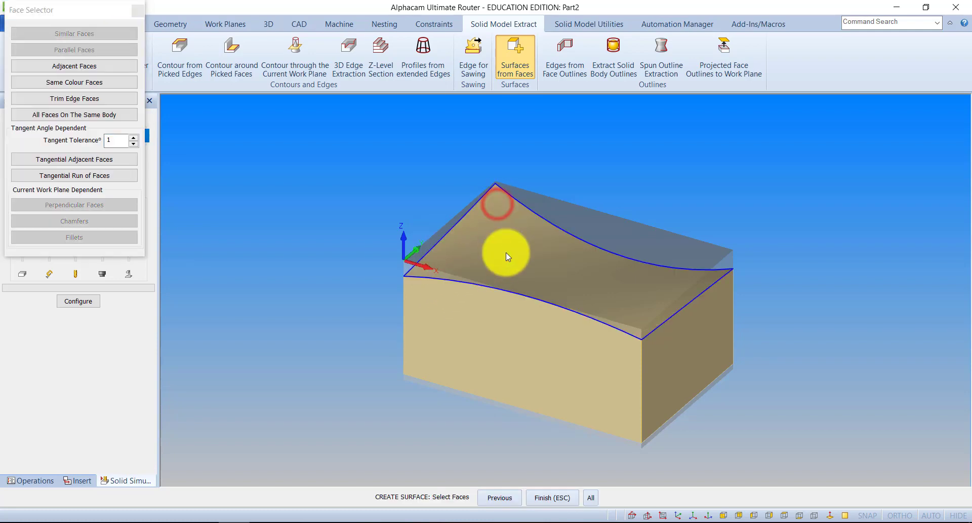
click(550, 497)
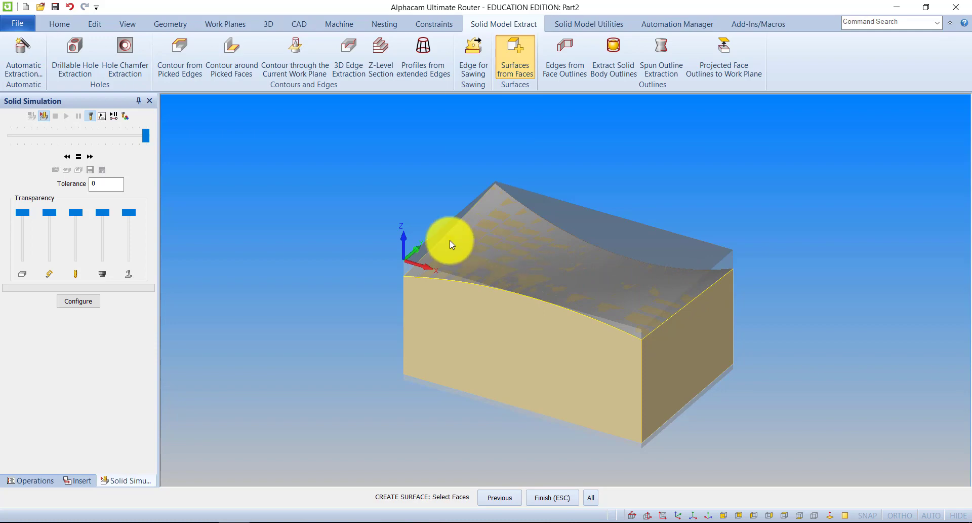
- Select the Flat - 20mm tool for machining and accept it
click(336, 23)
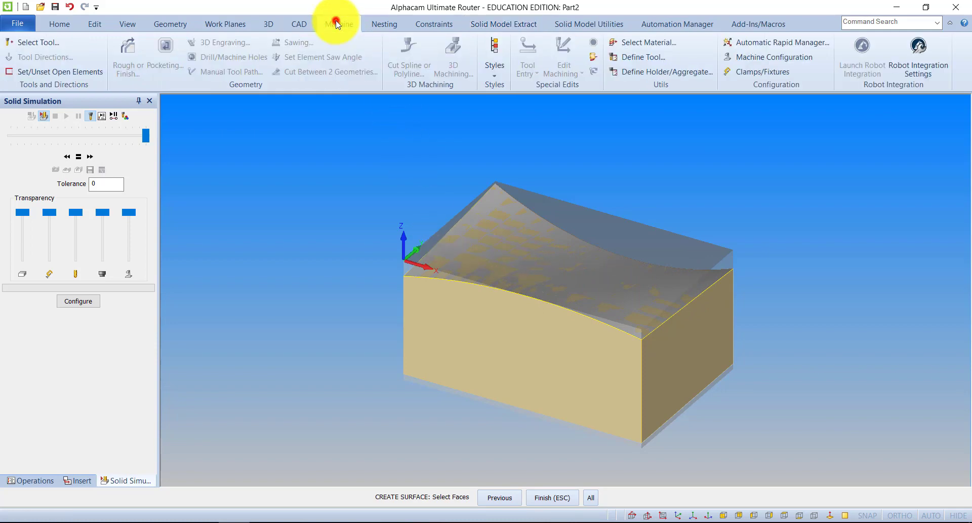
click(41, 42)
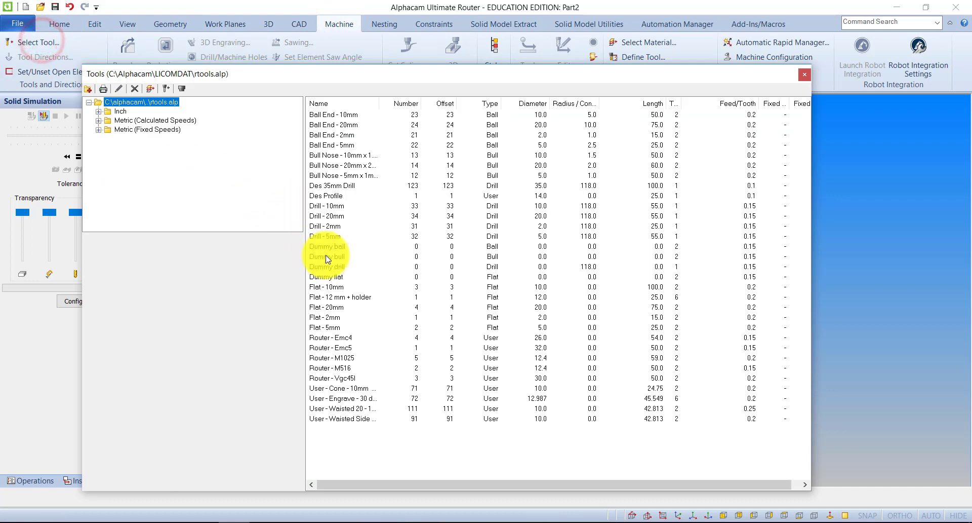
double_click(325, 308)
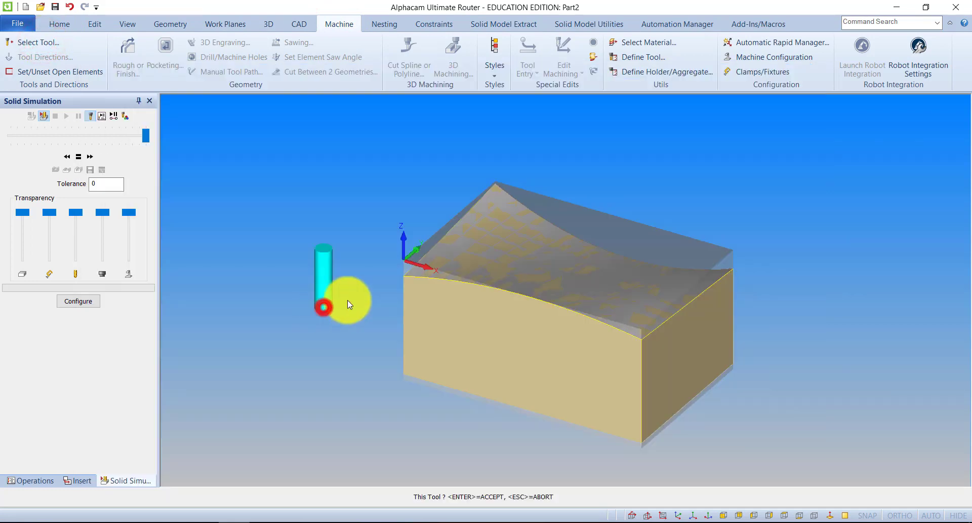
click(476, 260)
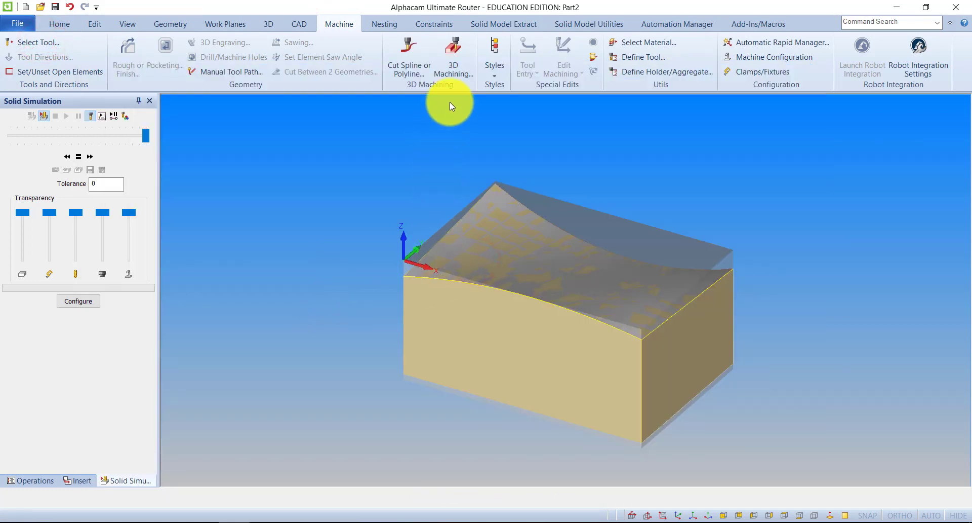
- Rough the curved top surface with 3-axis Z Contour Roughing, keeping Contour type, Climb milling, safe rapid level 40 and maximum depth per cut 5
click(456, 71)
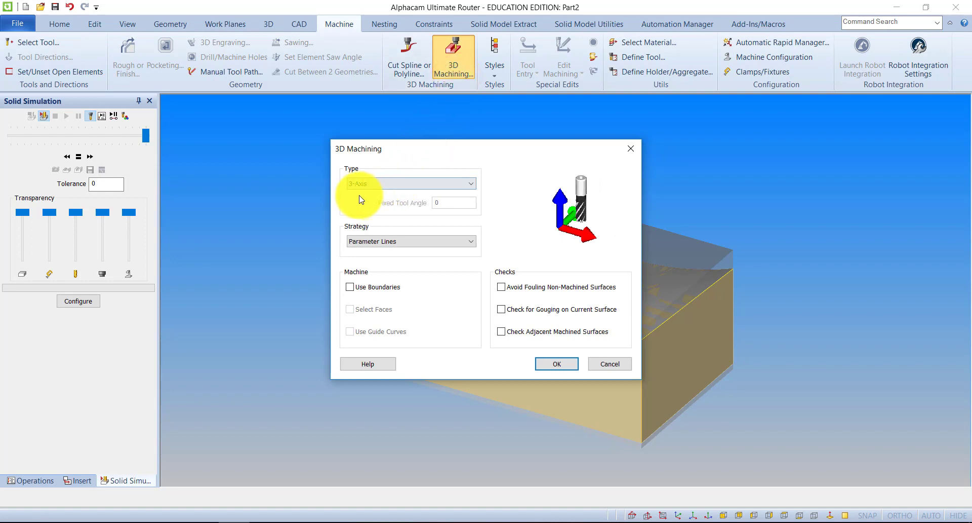
click(375, 241)
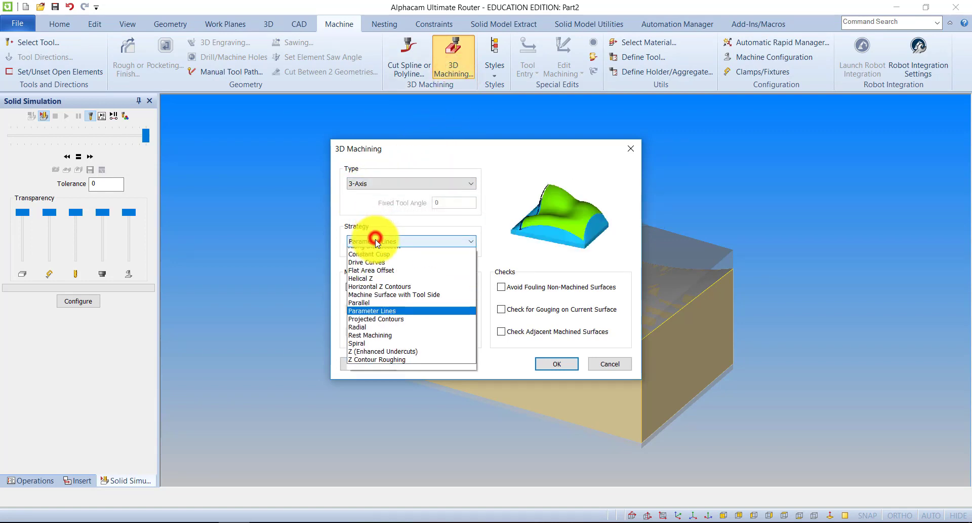
click(381, 360)
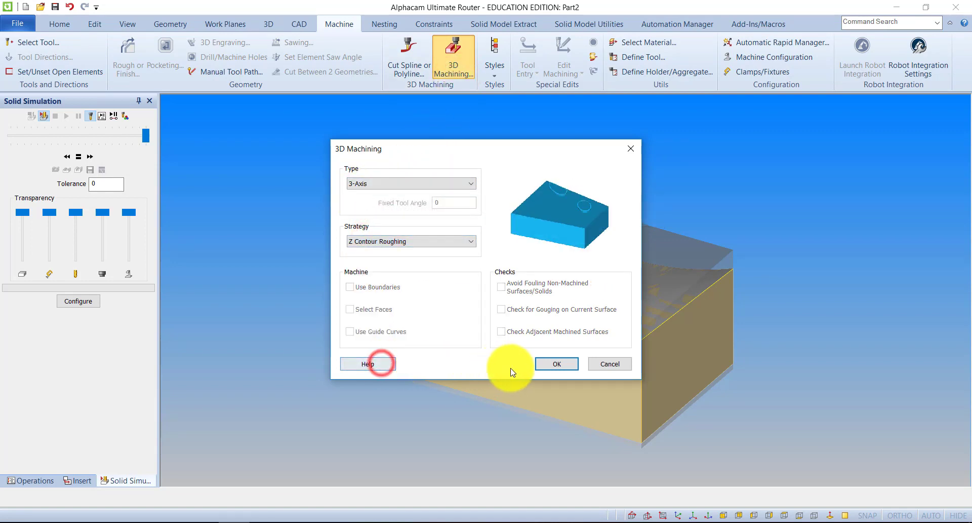
click(547, 364)
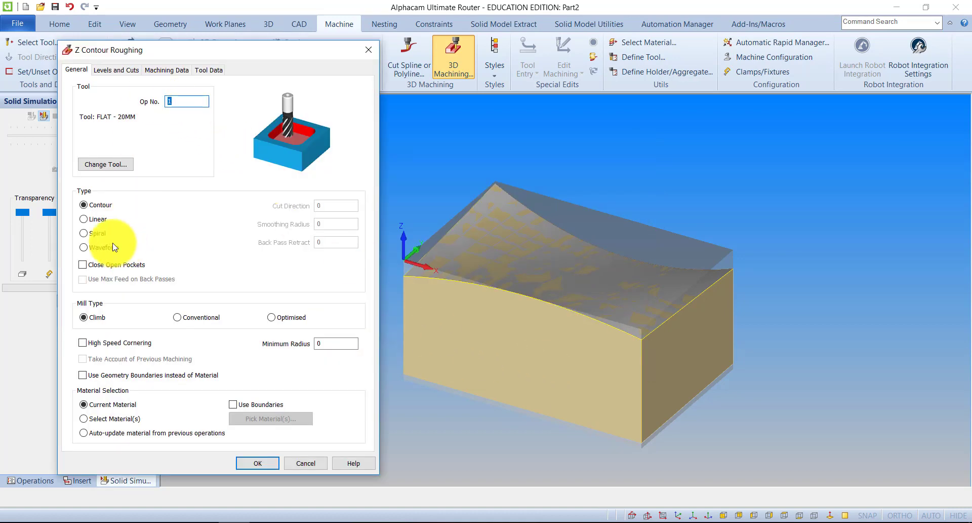
click(116, 71)
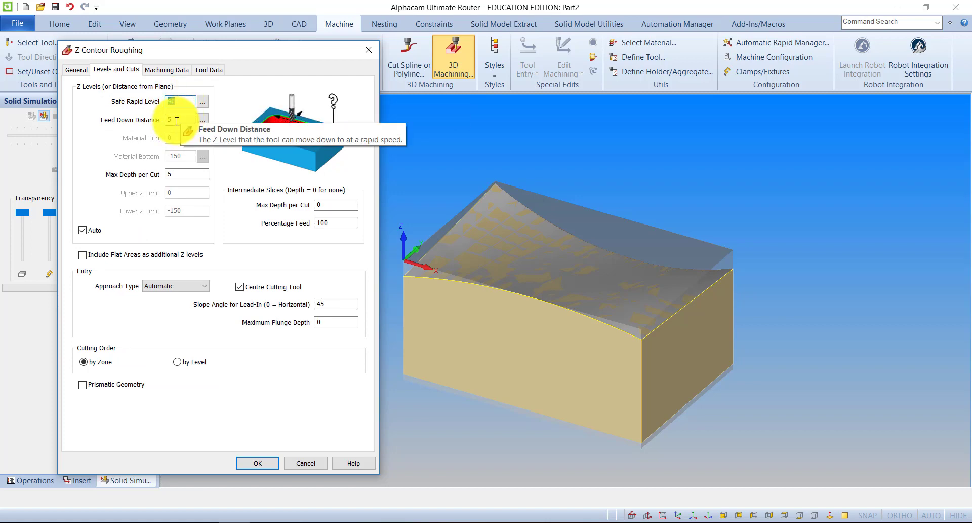
drag(177, 51, 217, 53)
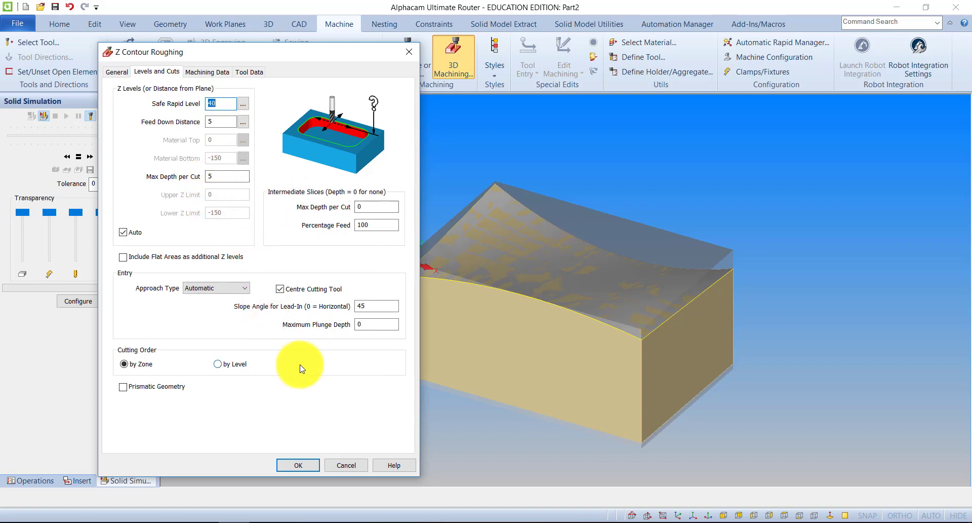
click(306, 463)
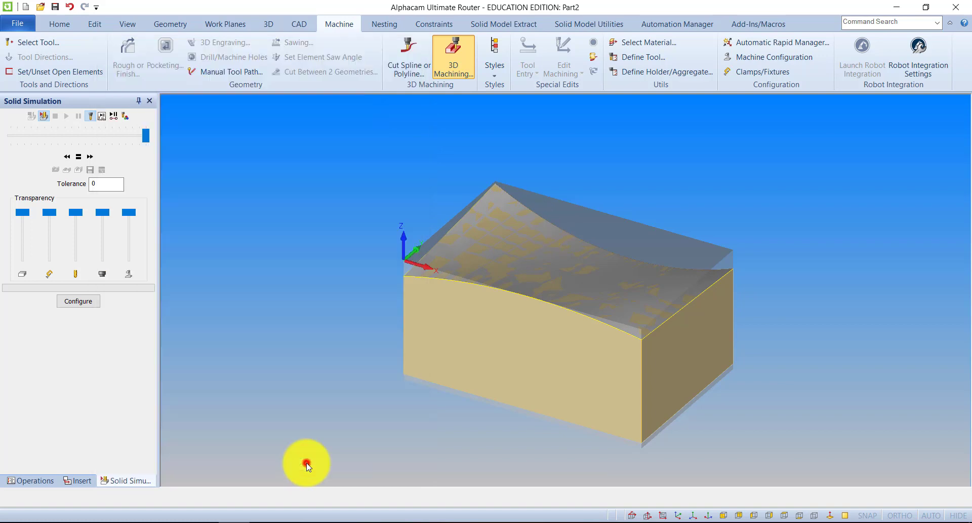
click(477, 246)
click(565, 497)
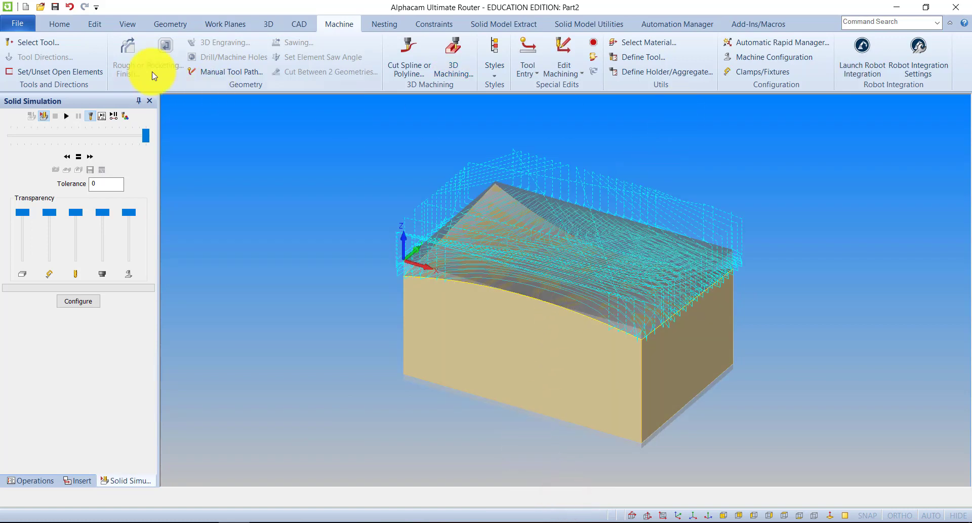
- Simulate the roughing operation in solid, inspect the stepped top of the block, and exit the simulation
click(64, 120)
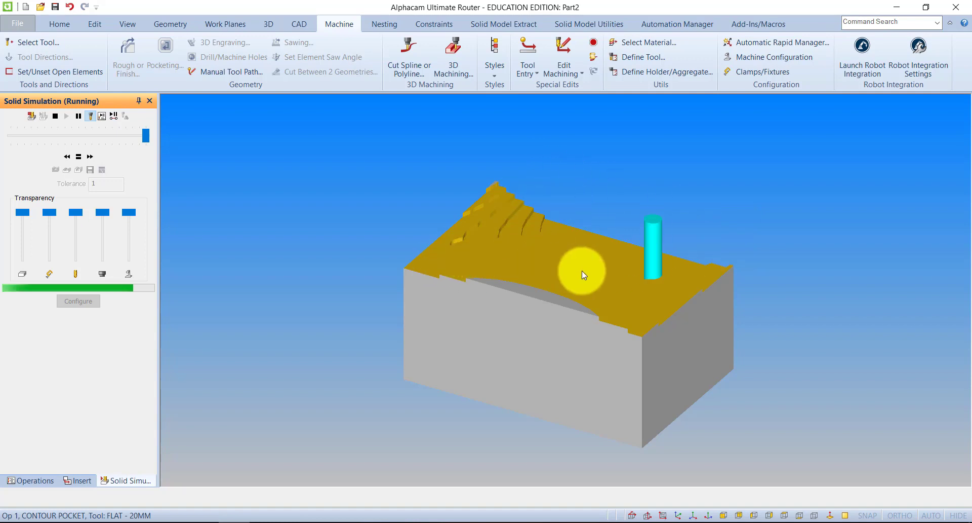
drag(575, 303, 519, 295)
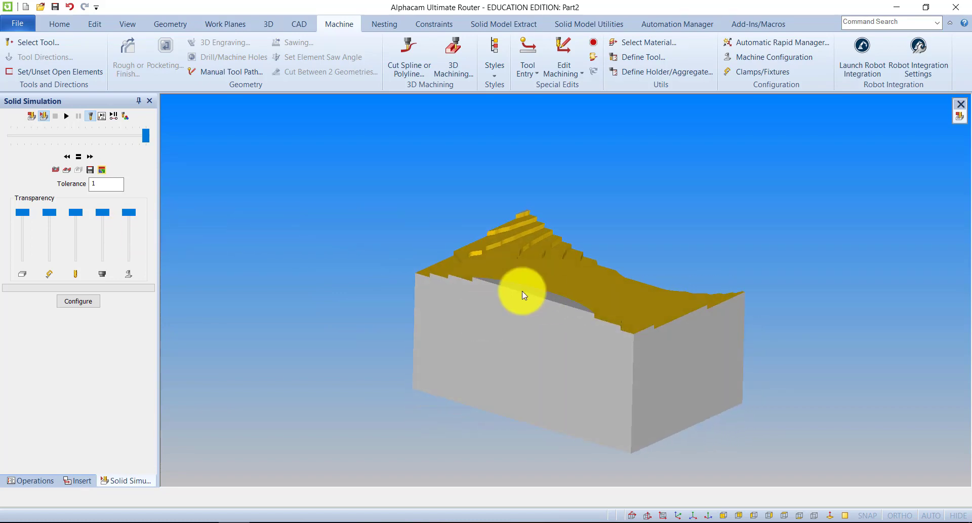
click(31, 115)
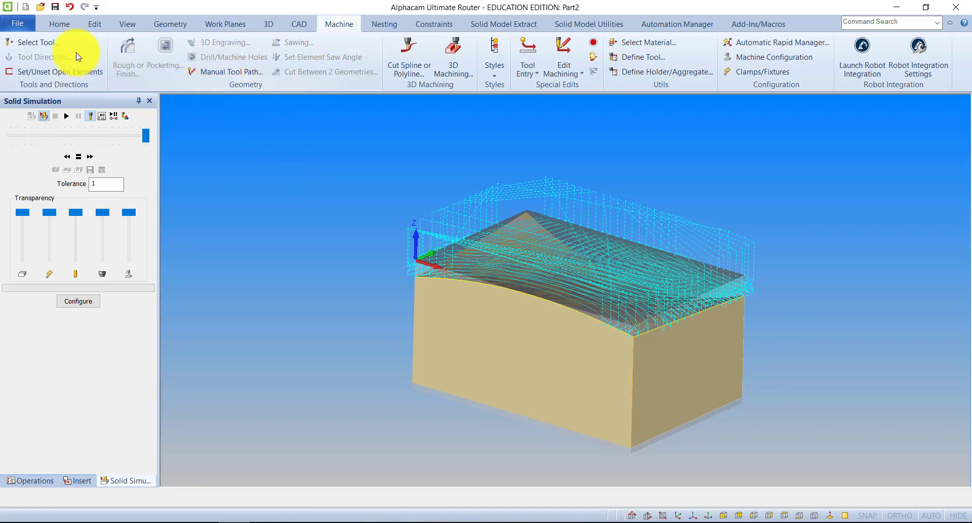
- Select the Ball End - 10mm tool for the finishing pass and accept it
click(49, 44)
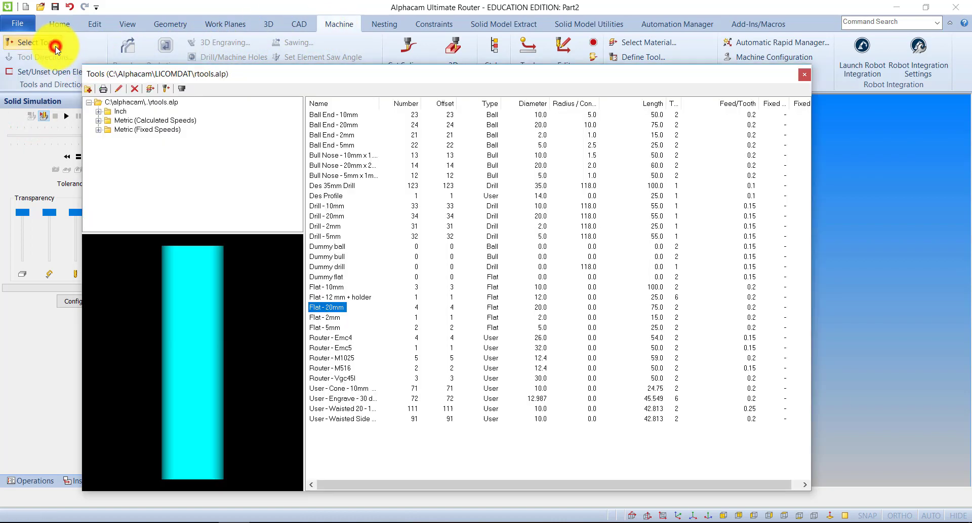
click(330, 115)
right_click(330, 115)
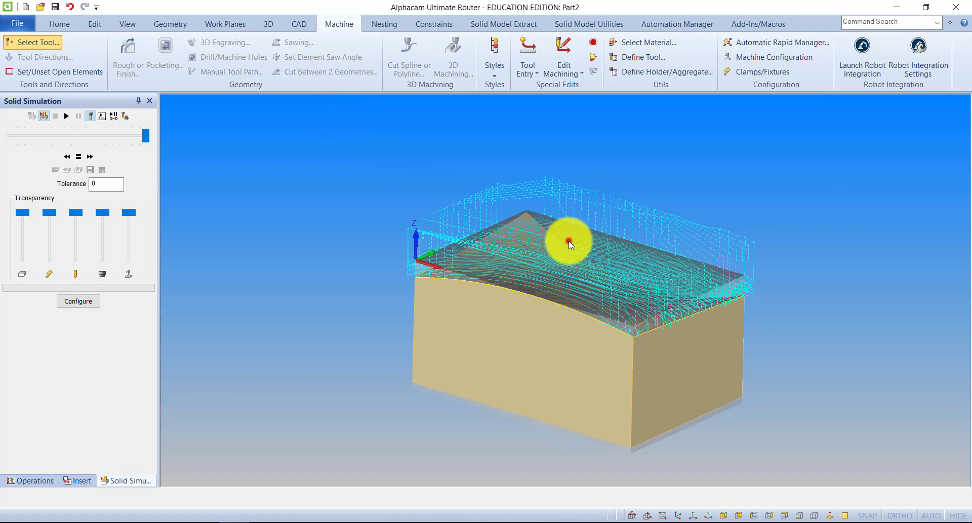
click(569, 241)
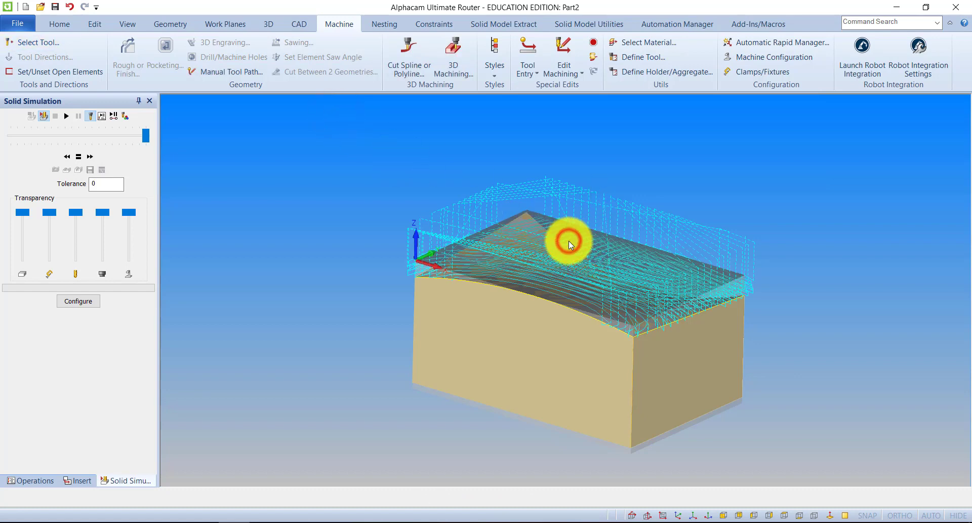
- Set up a 3-axis 3D machining operation with the Parameter Lines strategy, leaving boundaries and surface checks off
click(455, 73)
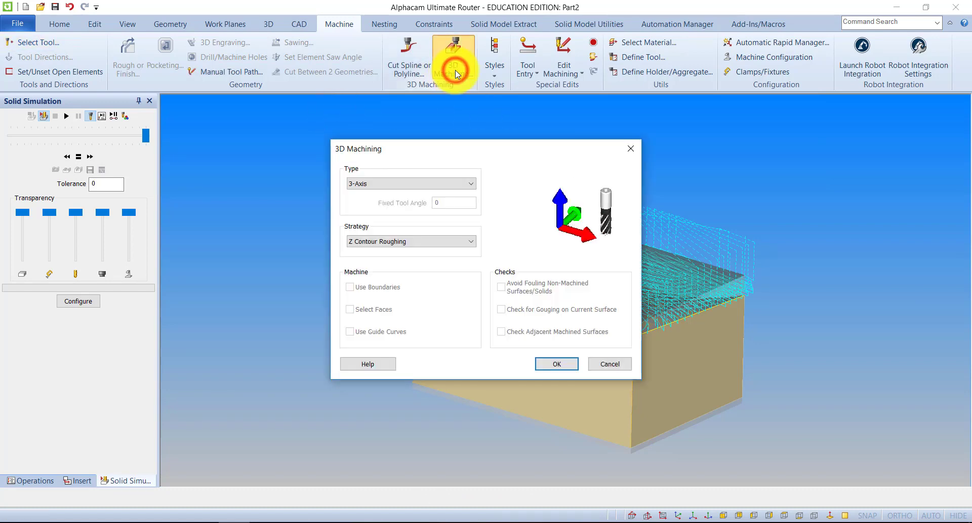
click(364, 243)
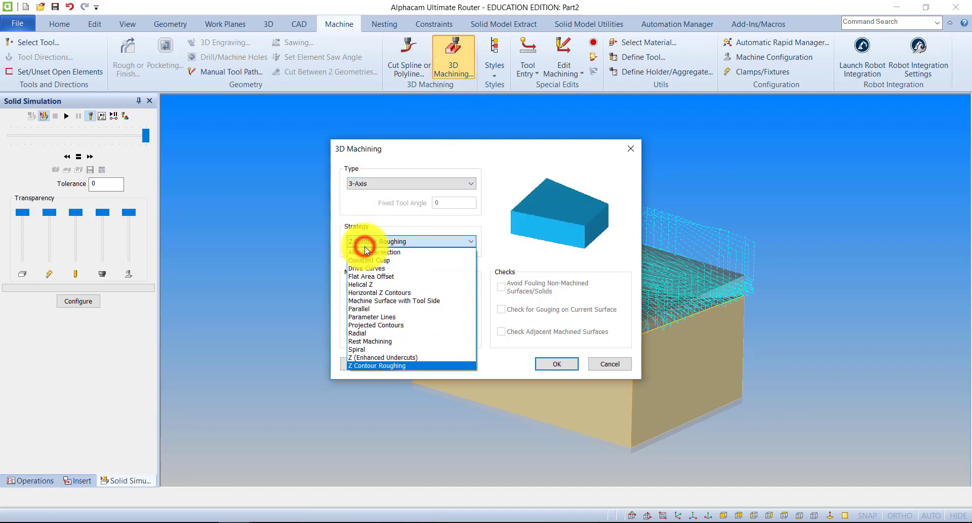
click(370, 317)
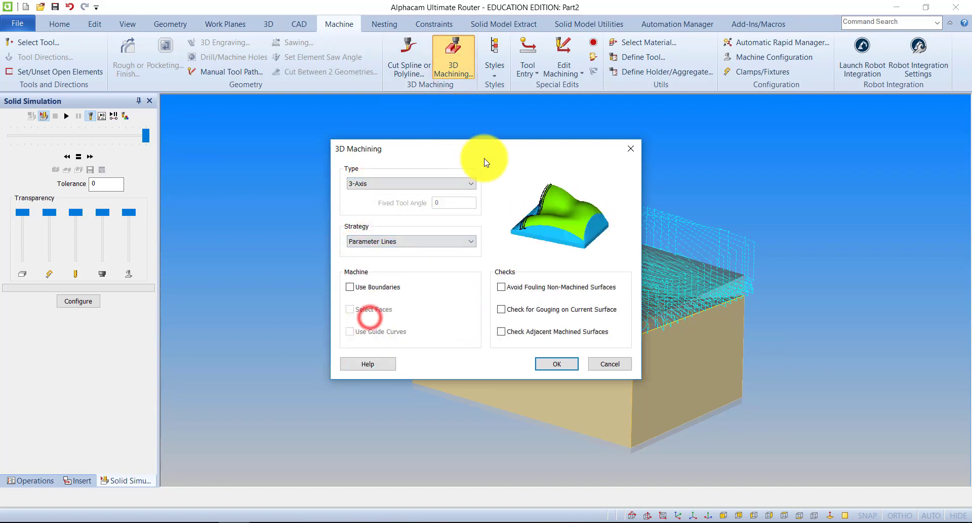
drag(486, 153, 310, 147)
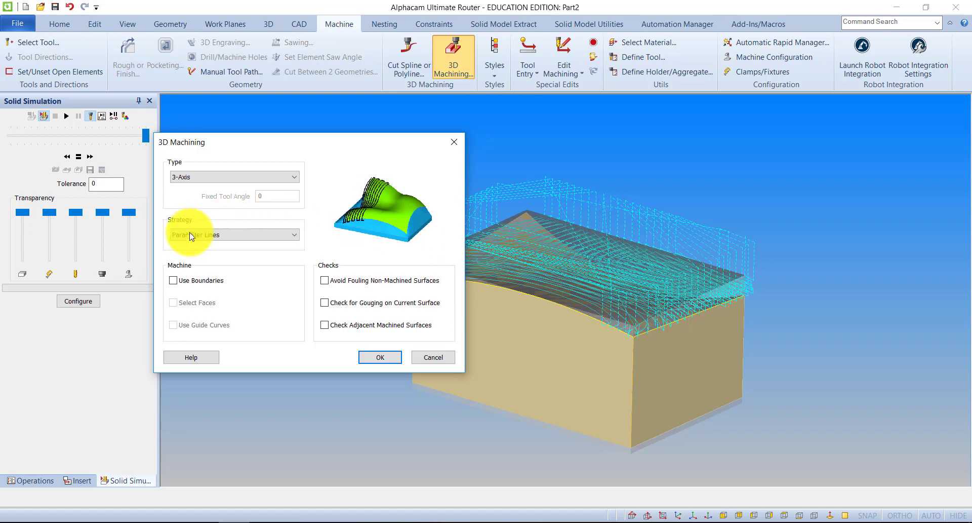
click(366, 355)
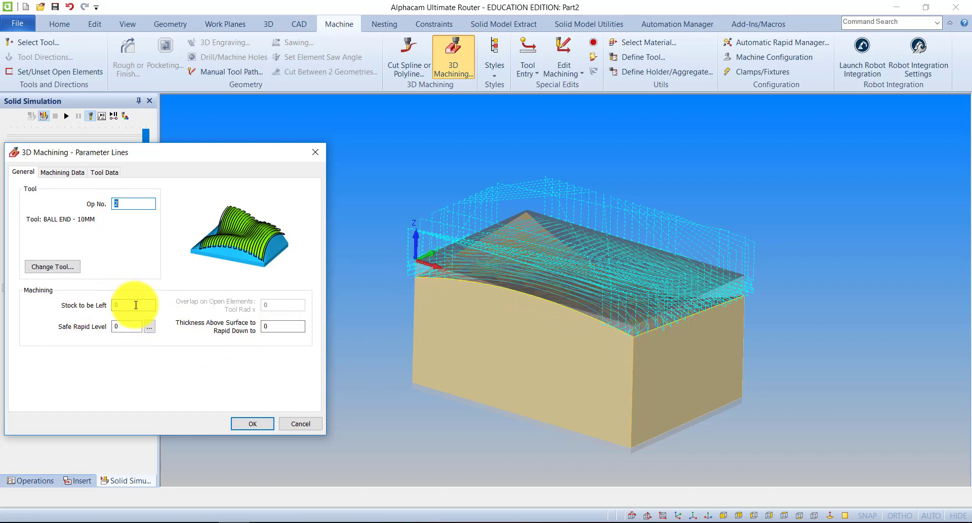
- Apply the Parameter Lines pass to the curved top surface with cut width 2.5, bi-directional cutting and chord tolerance 0.02, picking its start point
click(61, 172)
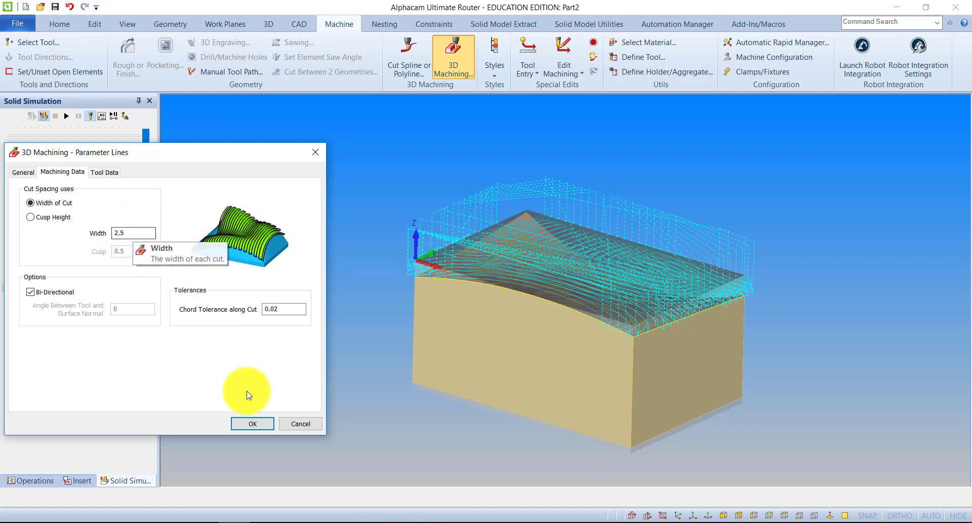
click(255, 423)
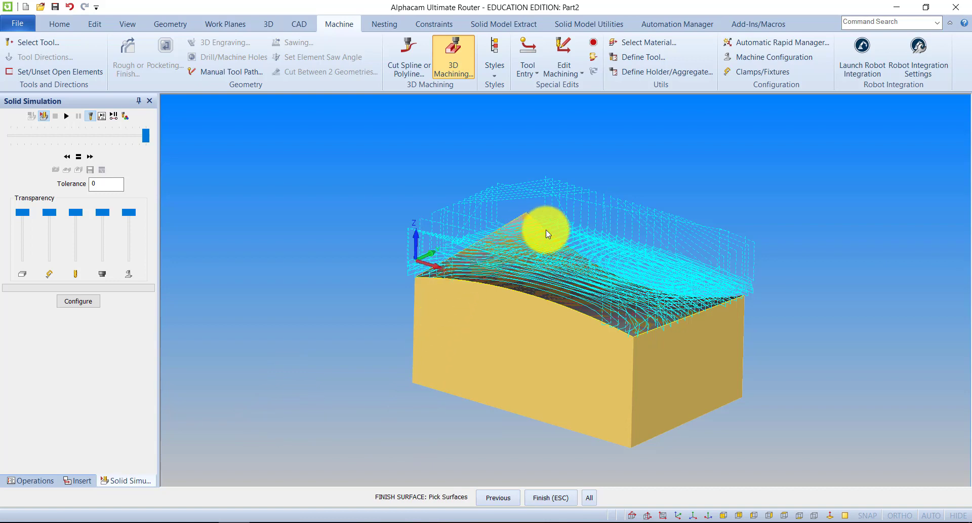
click(528, 241)
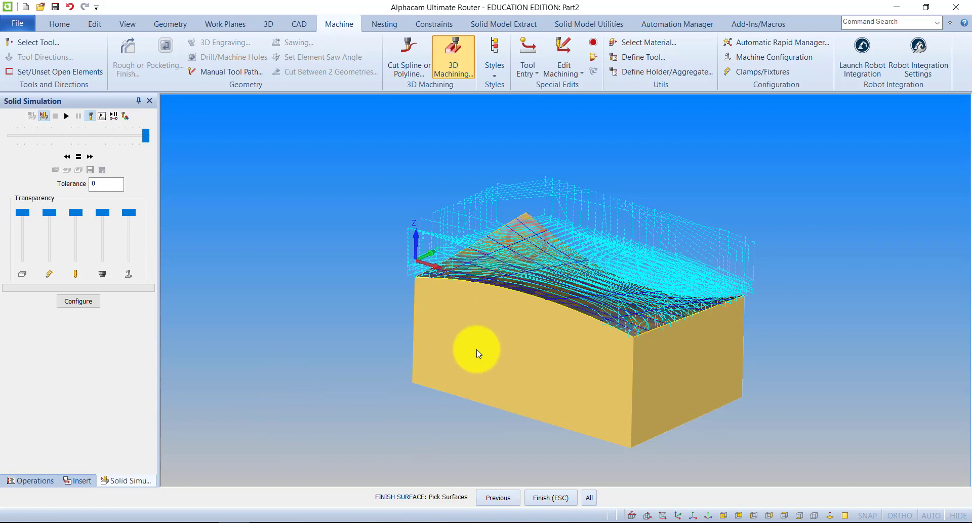
key(Escape)
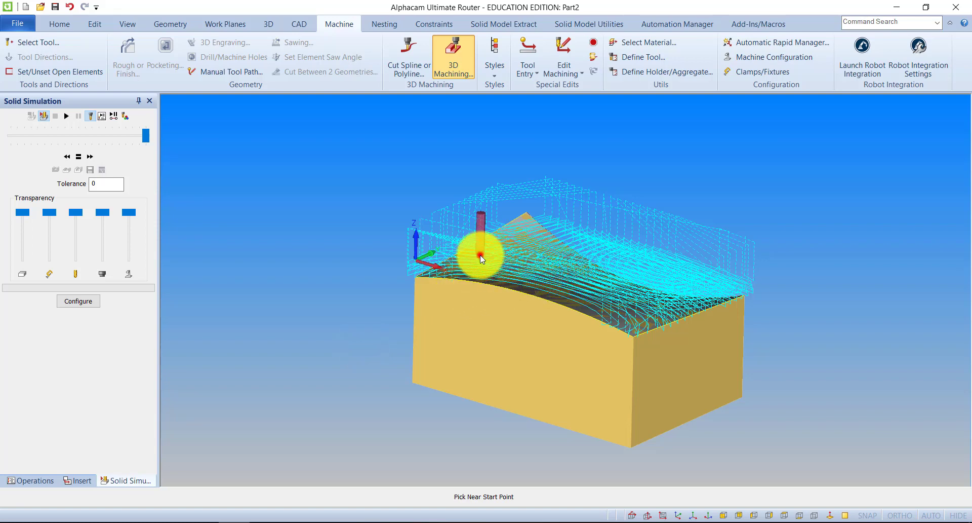
click(480, 254)
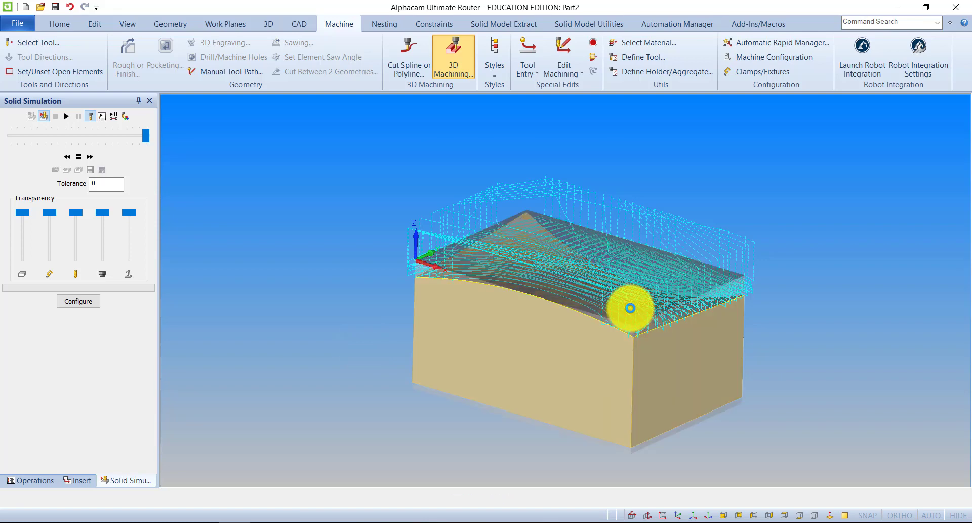
click(538, 299)
click(436, 263)
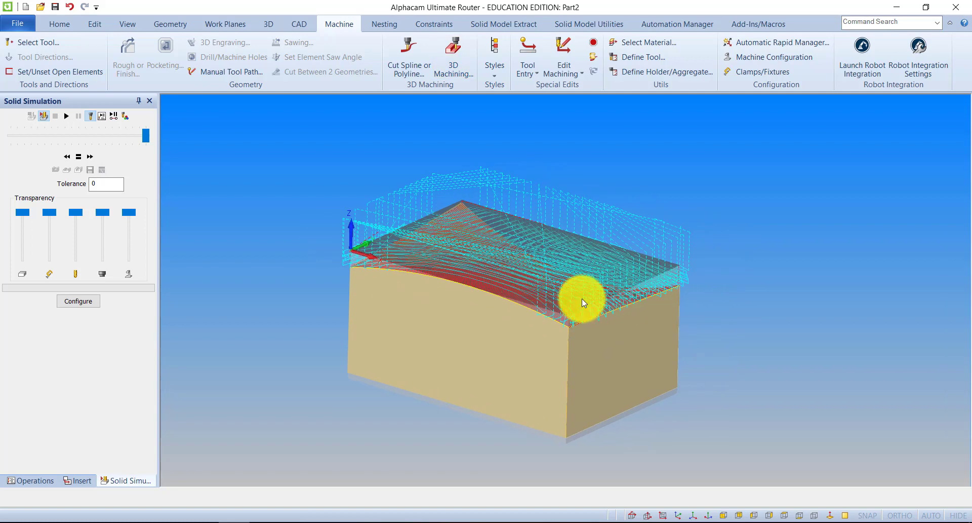
- Run the solid simulation of the roughing and finishing operations, watching the cut from the block's other side
click(67, 117)
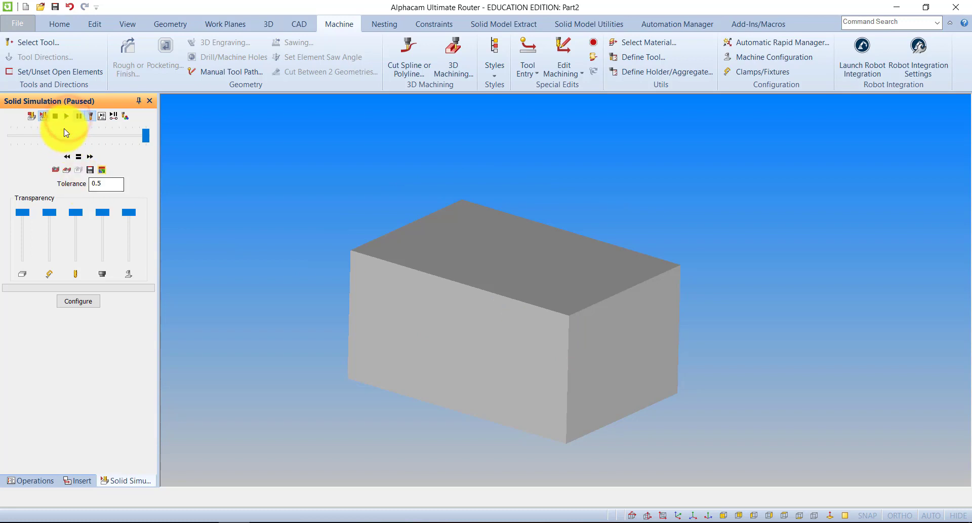
click(63, 117)
drag(733, 351, 157, 391)
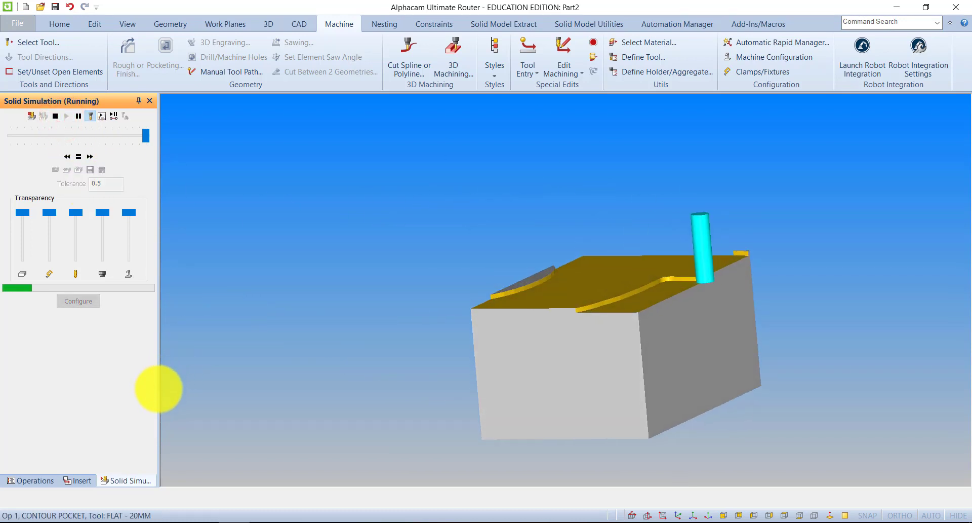
drag(917, 400, 708, 404)
drag(758, 325, 757, 360)
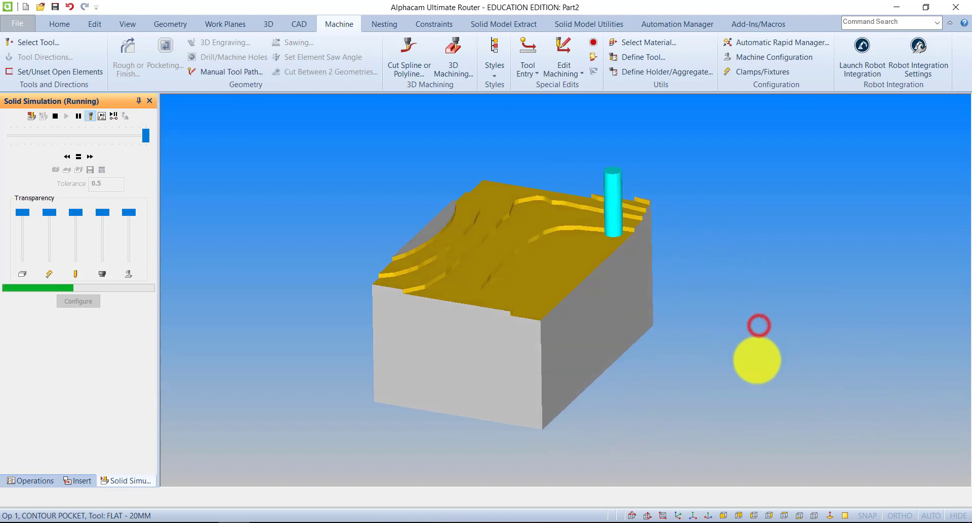
- Examine the ball-end finish on the curved surface close up along the block's upper edge and exit the simulation
scroll(645, 265, up, 2)
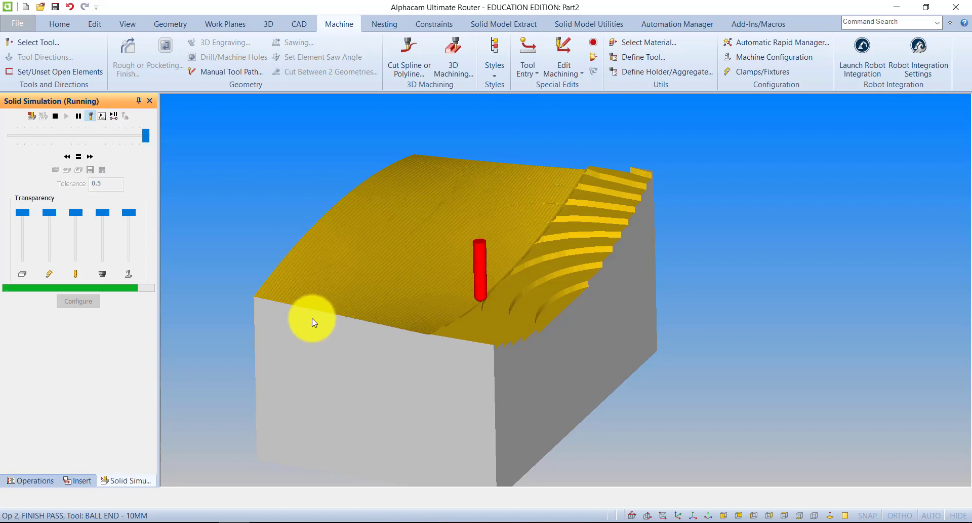
scroll(336, 305, up, 5)
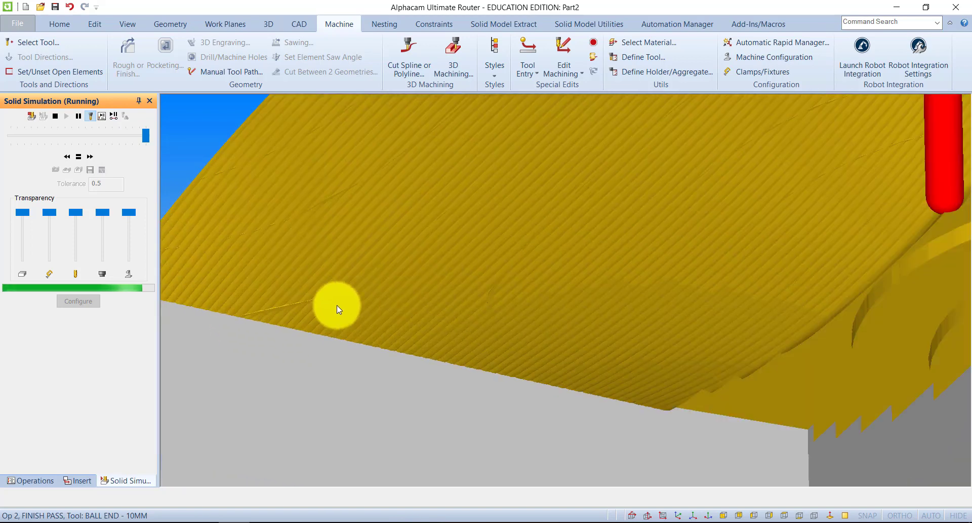
scroll(373, 342, down, 1)
scroll(634, 407, up, 1)
scroll(582, 387, up, 8)
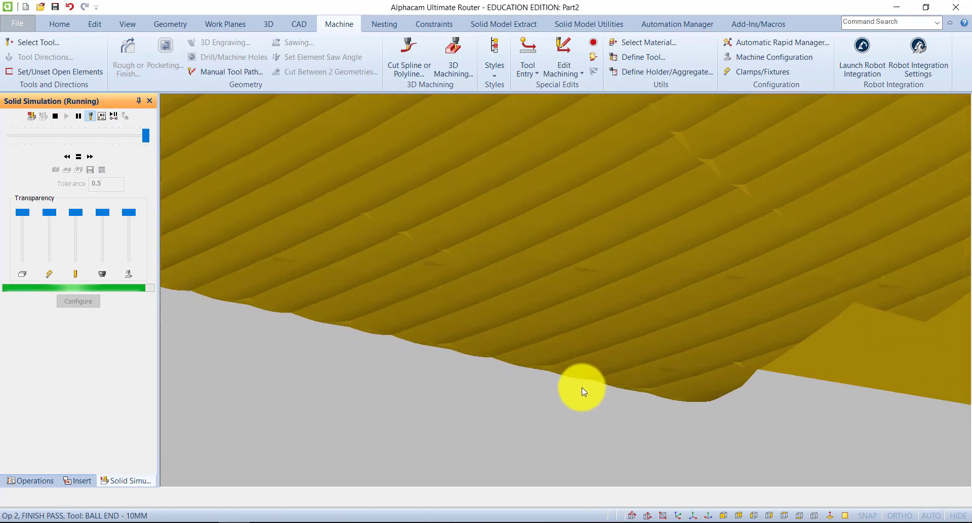
scroll(308, 225, down, 5)
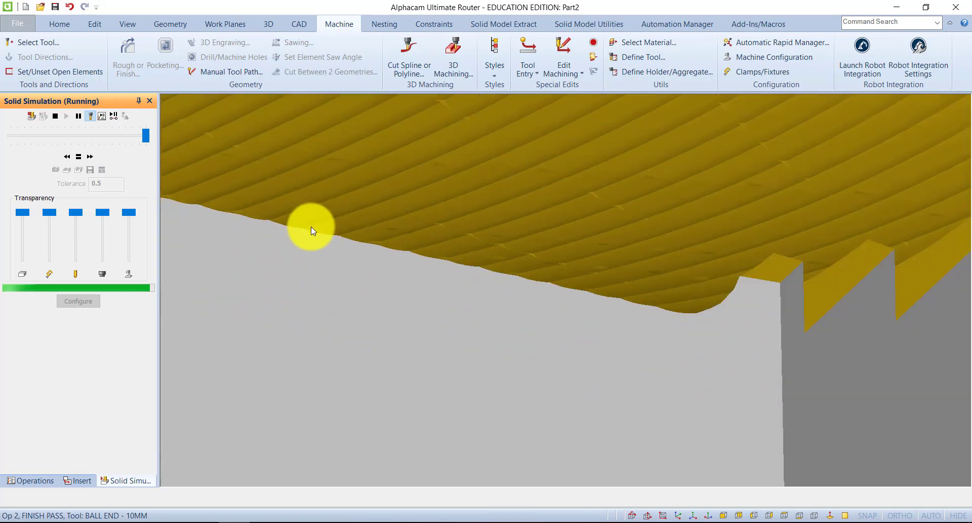
scroll(500, 276, down, 6)
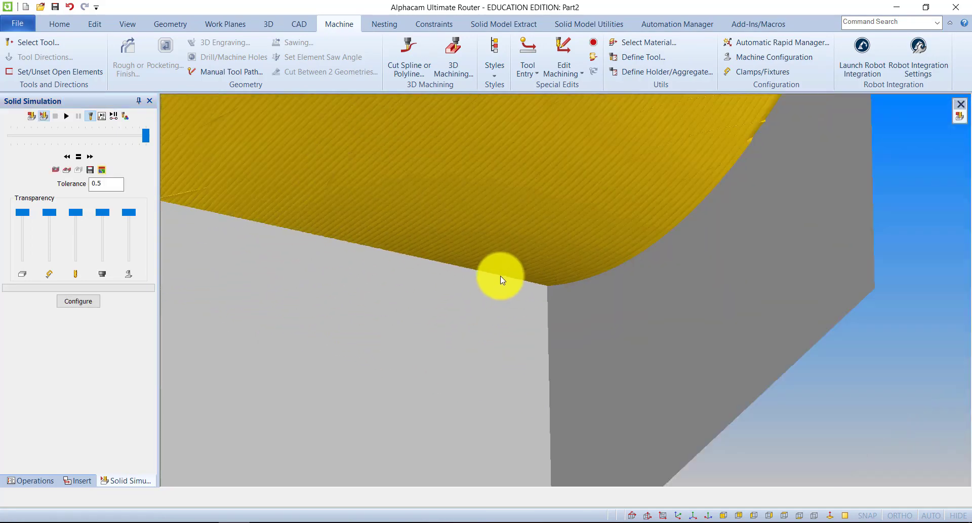
click(29, 116)
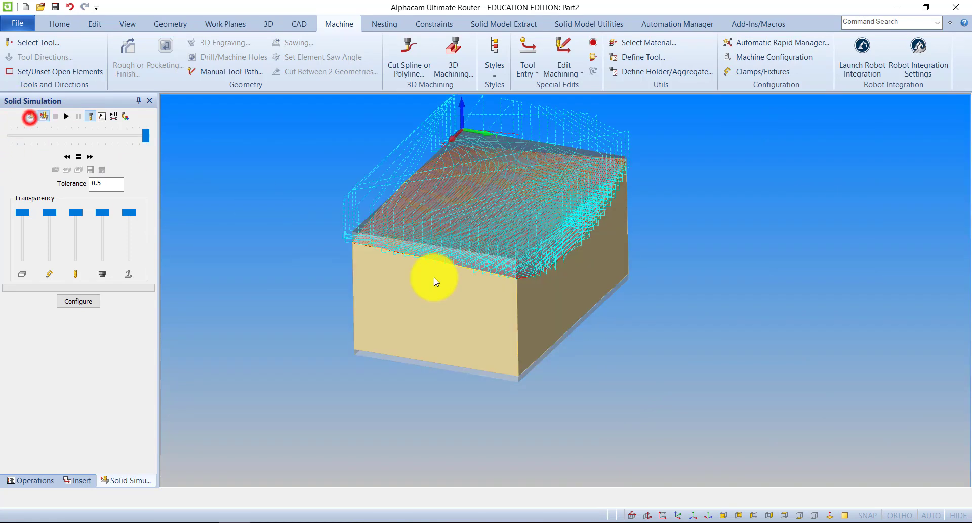
- Set up another 3-axis Parameter Lines operation with a cut width of 2, keeping bi-directional cutting and chord tolerance 0.02
click(453, 76)
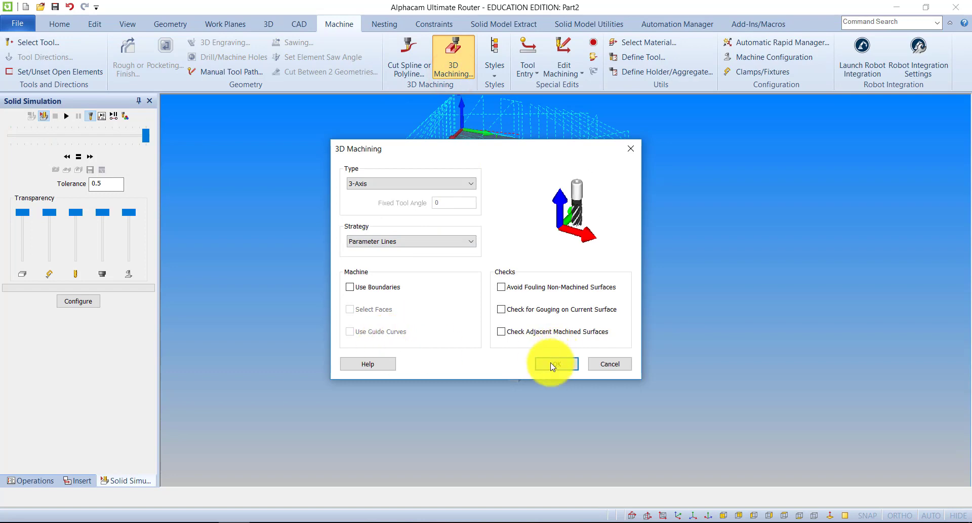
click(551, 363)
click(63, 173)
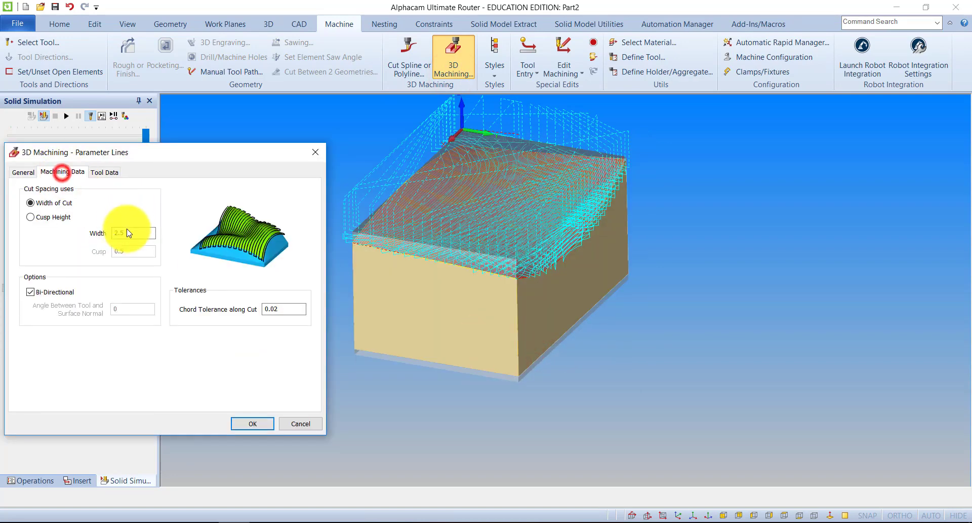
drag(130, 231, 107, 230)
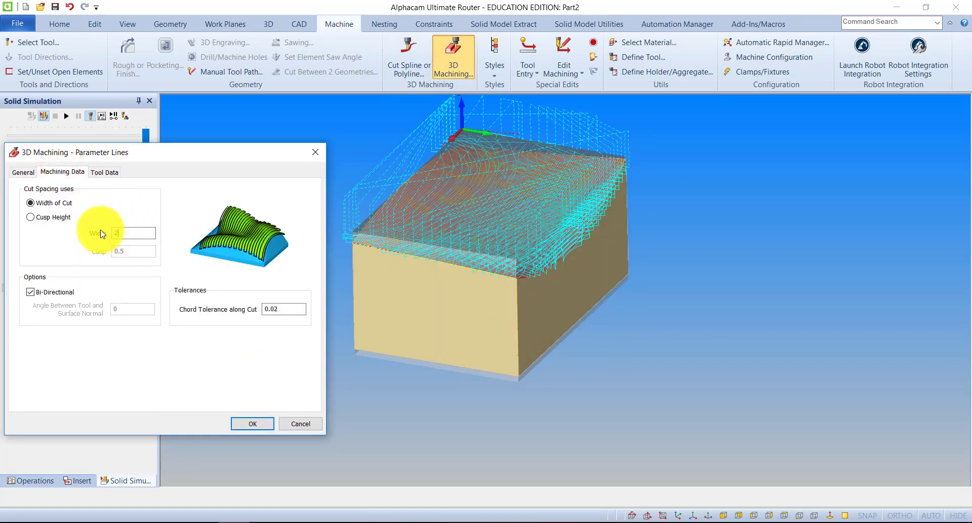
click(253, 423)
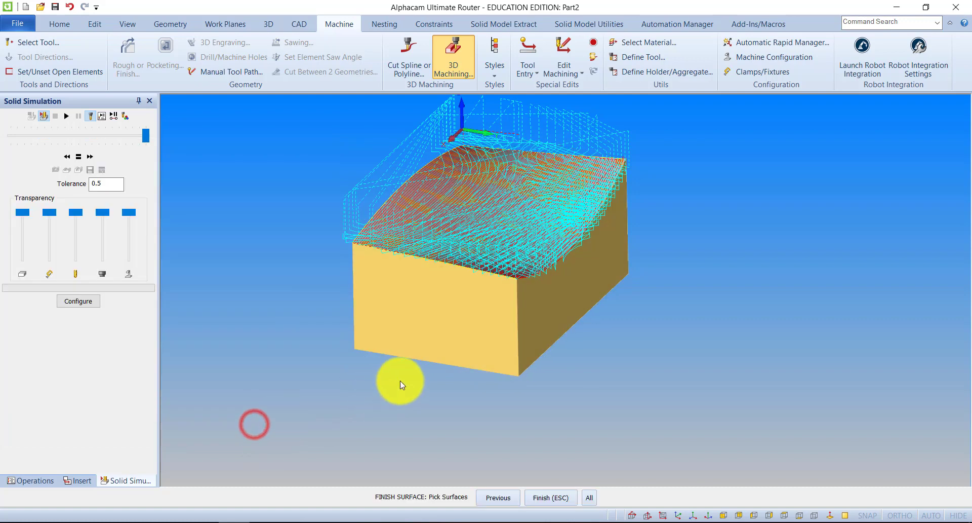
- Apply the finishing pass to the curved top surface, picking its near start point and cutting direction on the surface
click(457, 211)
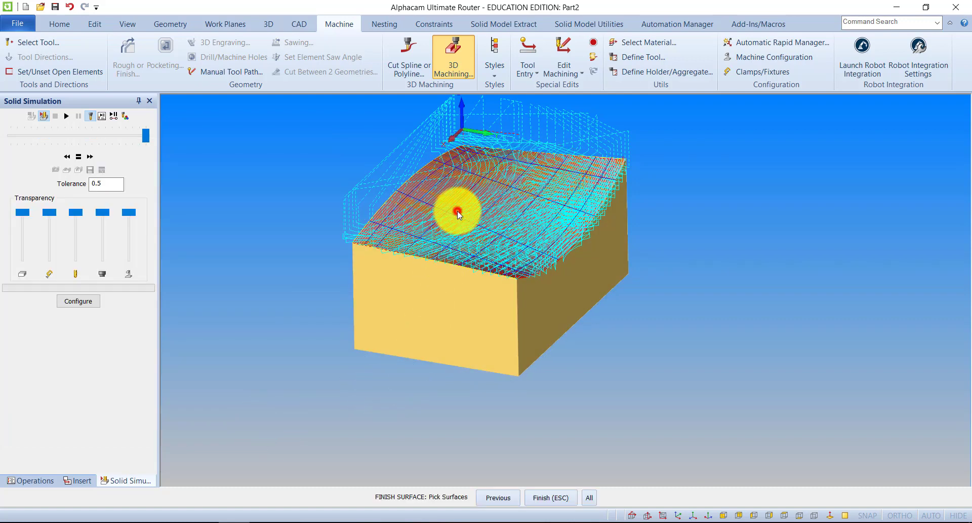
right_click(618, 247)
click(406, 203)
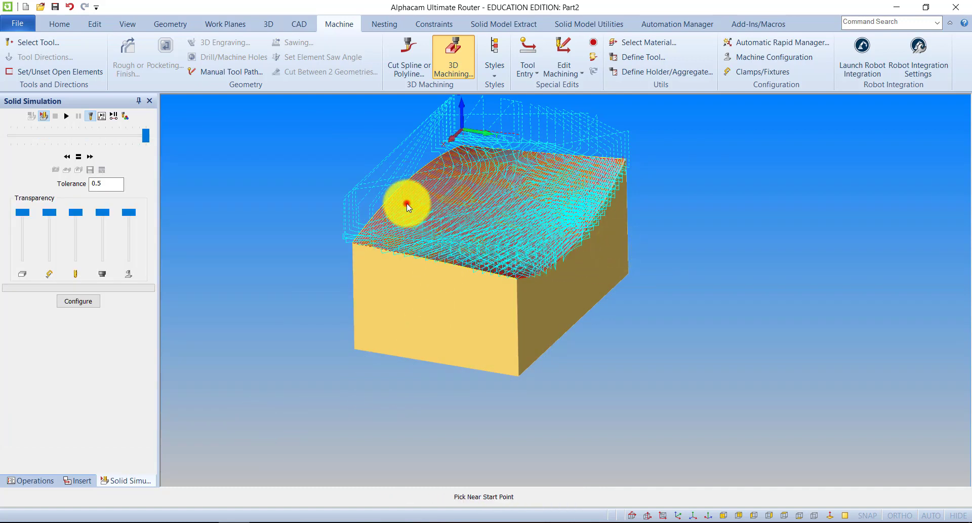
click(518, 229)
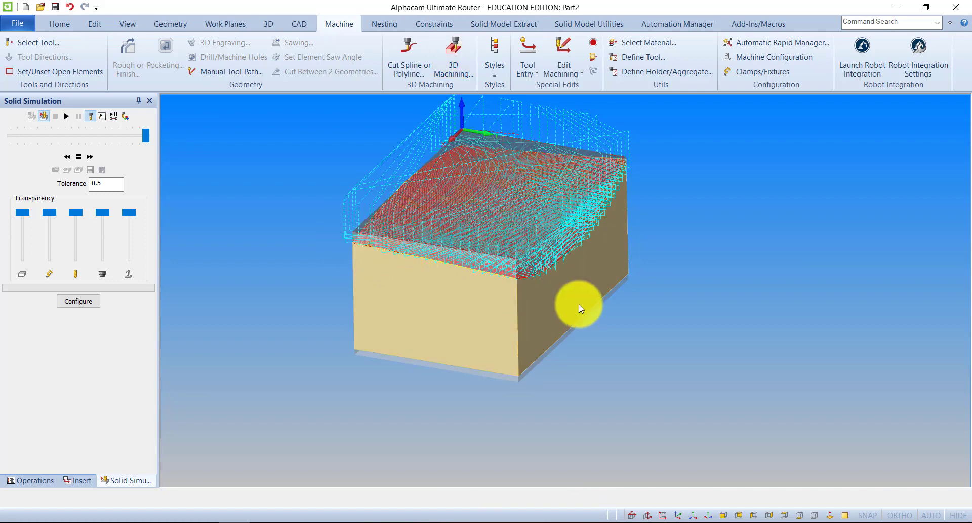
- Run the solid simulation of the 20 mm flat roughing and 10 mm ball-end finishing operations on the block
click(65, 116)
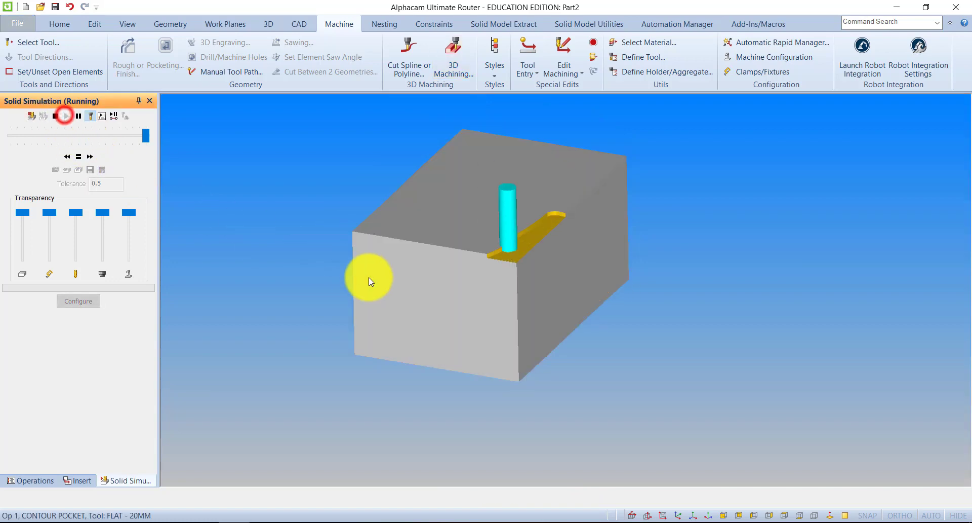
scroll(475, 178, up, 3)
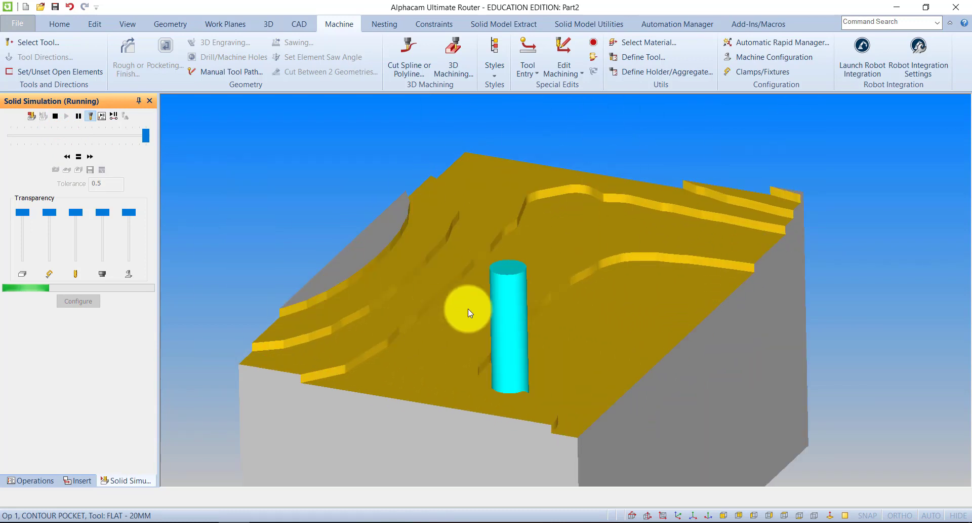
scroll(507, 283, down, 2)
drag(613, 406, 631, 394)
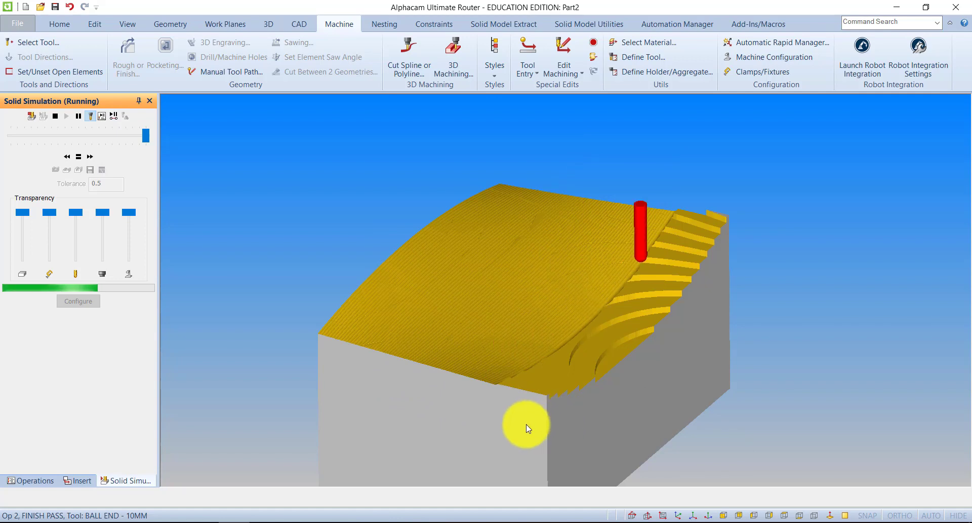
- Examine the scallop texture on the curved surface close up and from a distance while the ball-end finish pass is simulated
scroll(445, 400, up, 4)
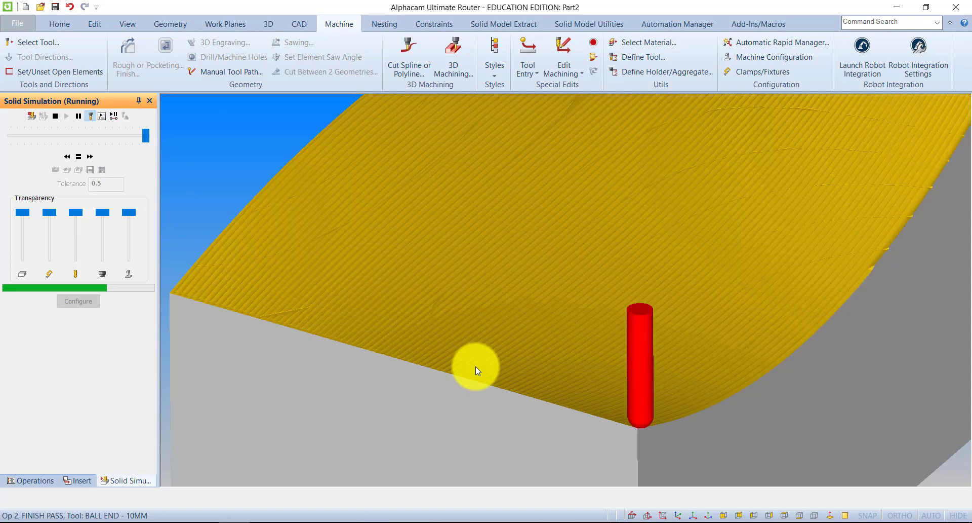
scroll(531, 370, up, 5)
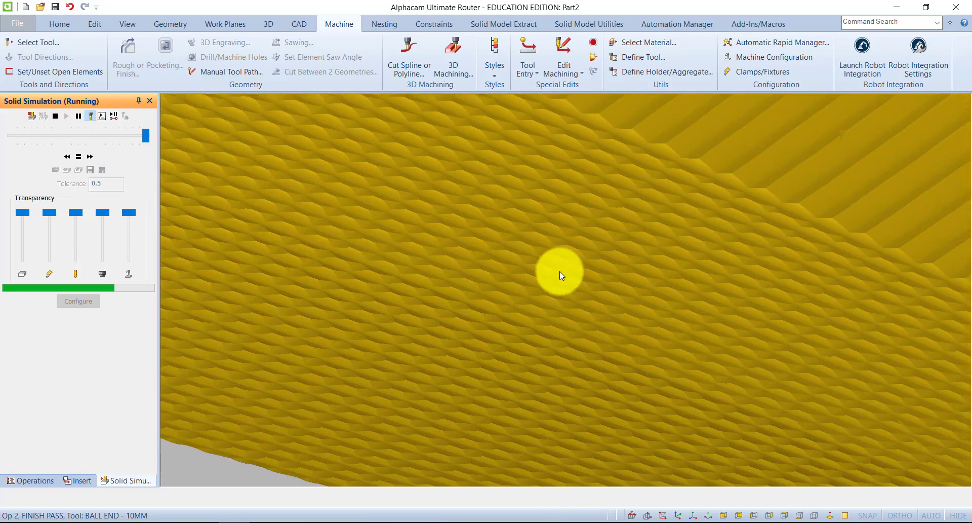
scroll(562, 270, down, 8)
scroll(676, 210, up, 3)
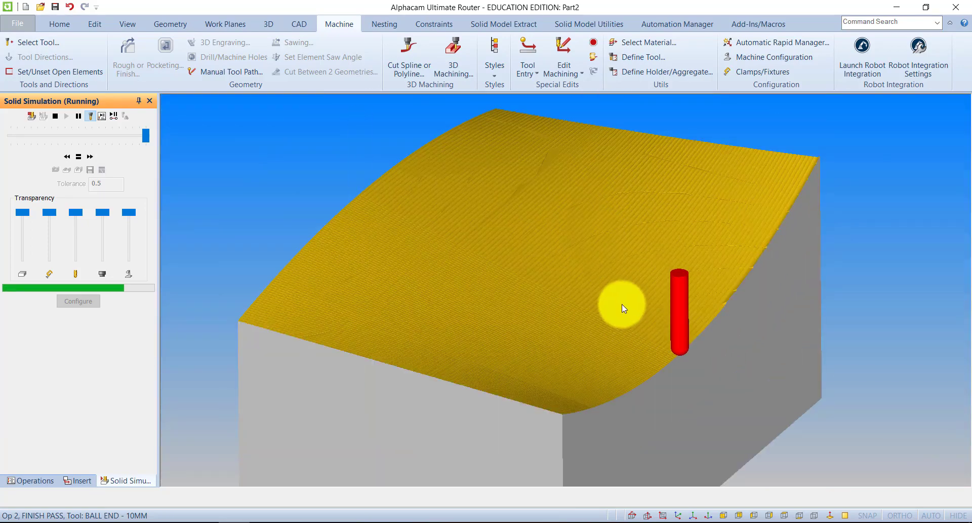
scroll(652, 238, up, 3)
scroll(651, 239, down, 4)
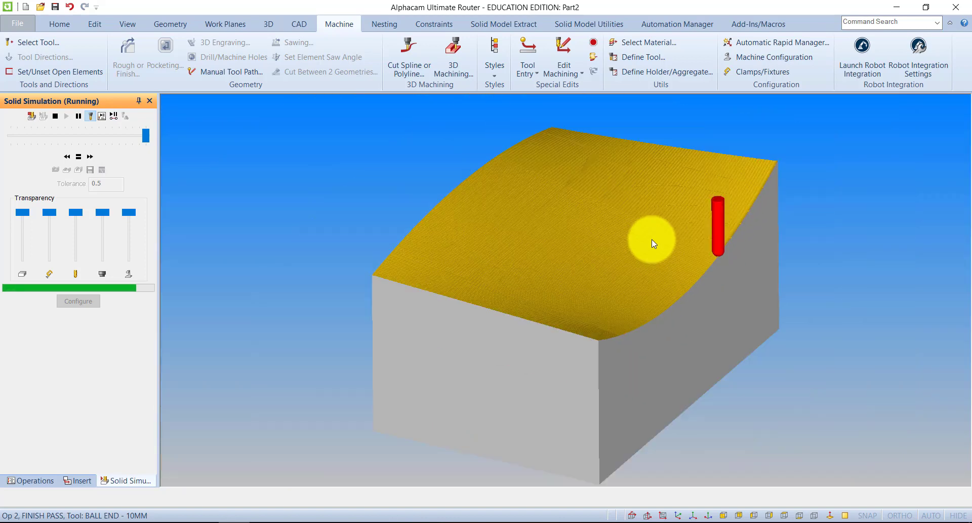
middle_drag(610, 299, 647, 281)
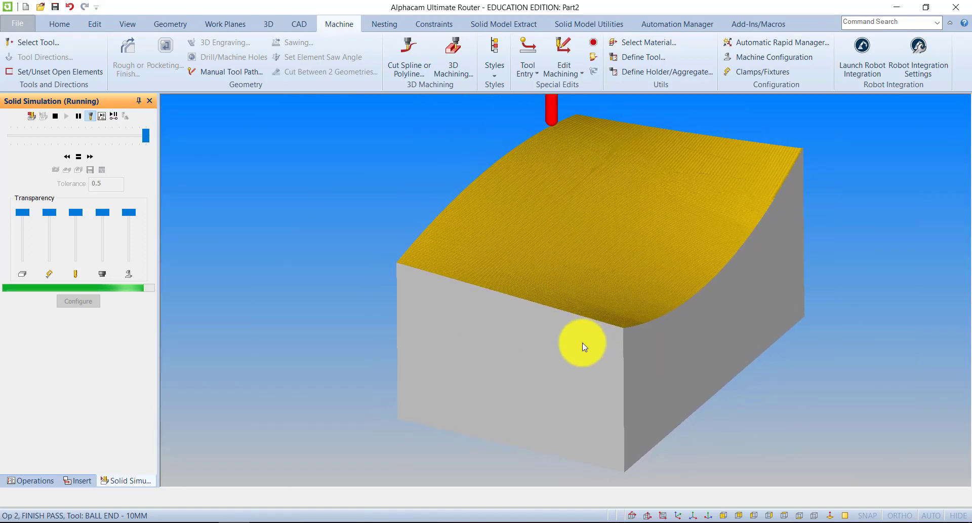
scroll(580, 343, down, 1)
scroll(481, 424, down, 2)
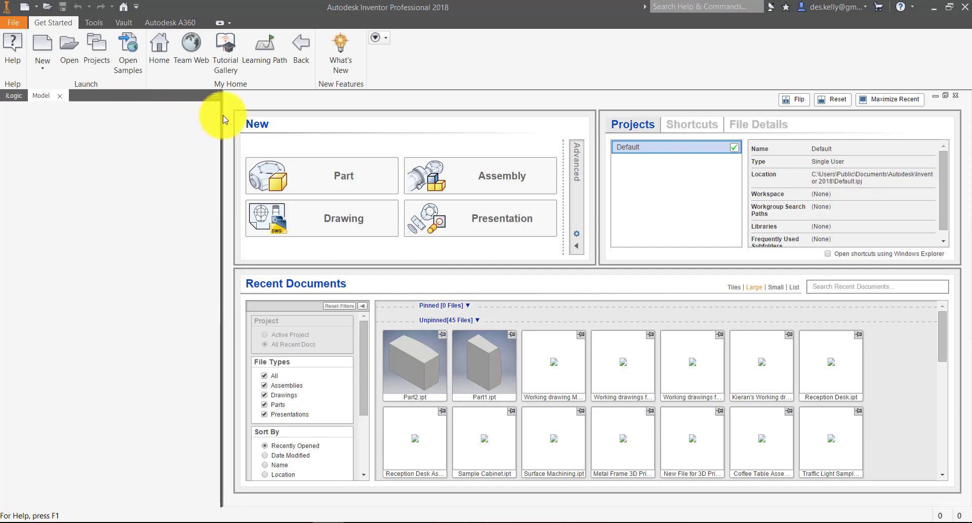
- Narrow Inventor's model browser, and view the chess-piece picture in the PowerPoint presentation before returning to Inventor
drag(222, 115, 132, 121)
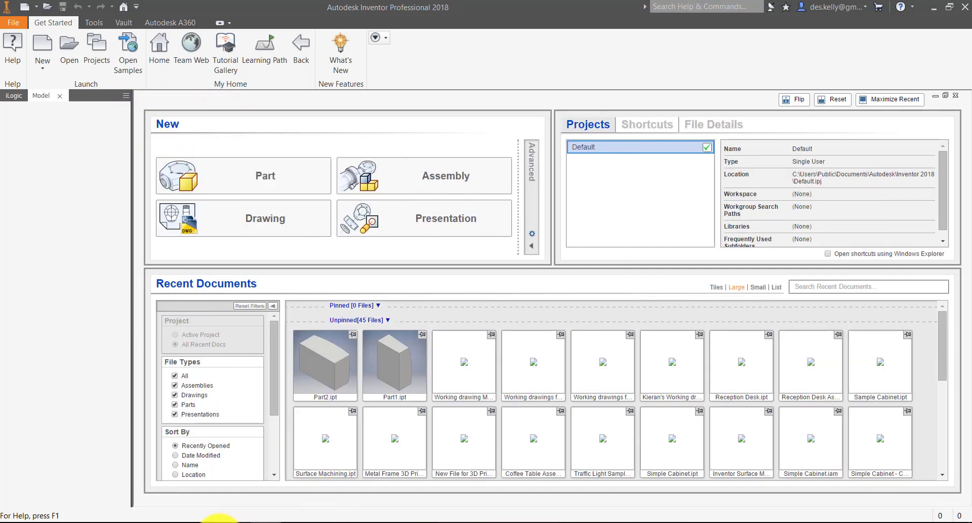
click(210, 522)
drag(464, 293, 501, 293)
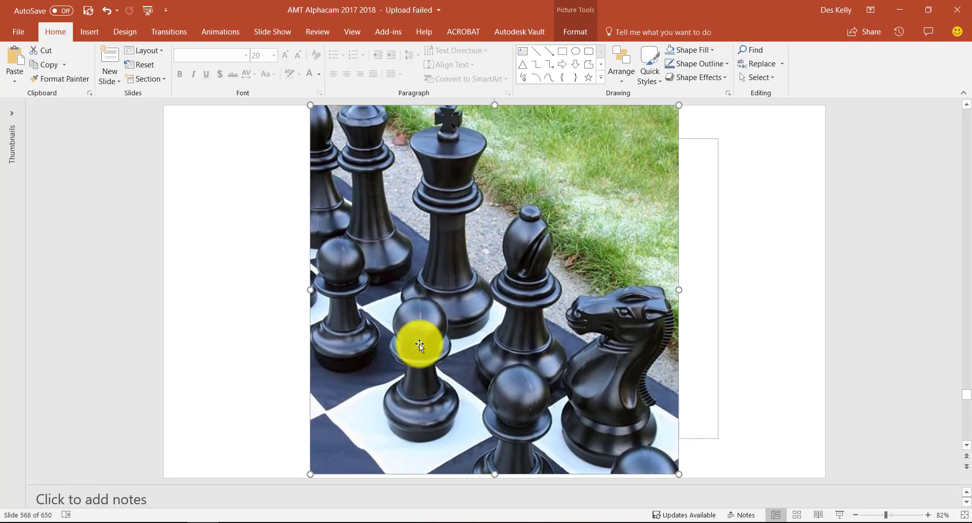
click(279, 522)
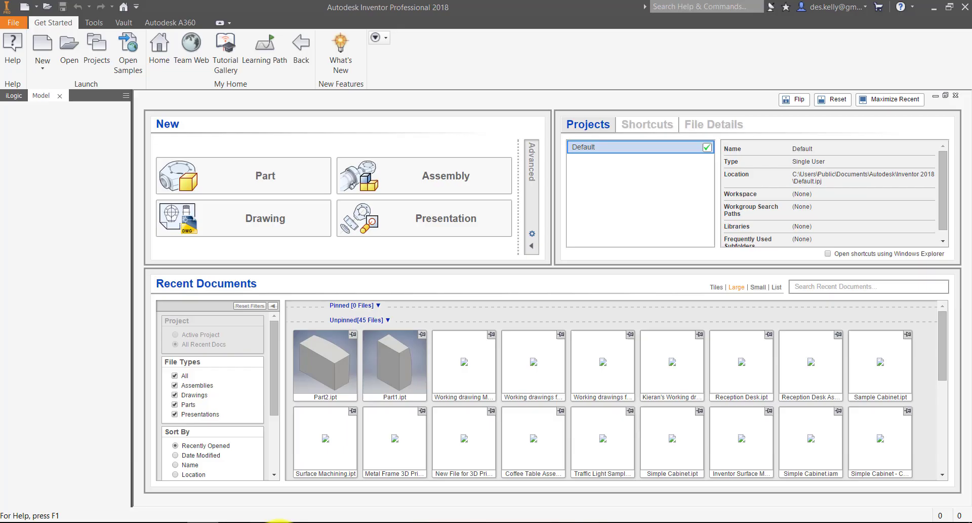
- Start a new part and sketch a two-point center rectangle about 15 mm wide on the XZ plane, centred on the origin
click(245, 168)
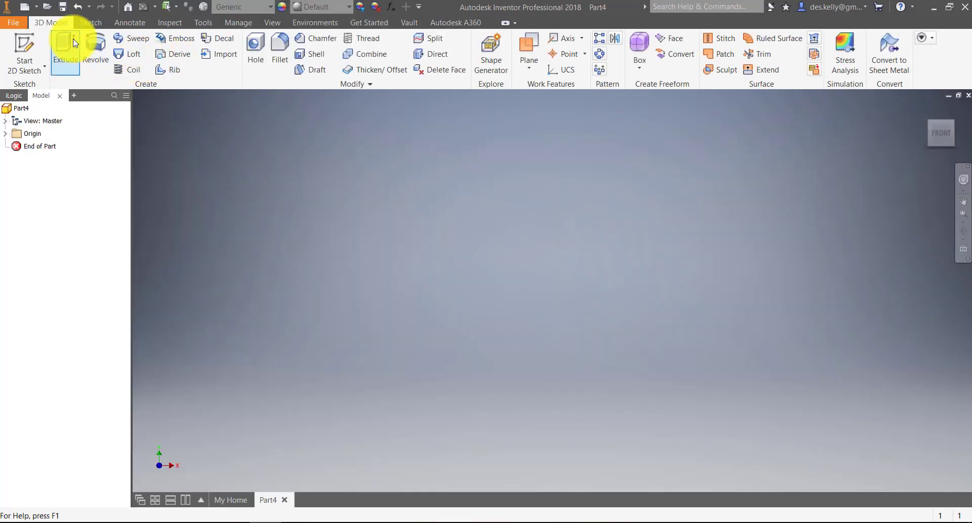
click(87, 23)
click(167, 68)
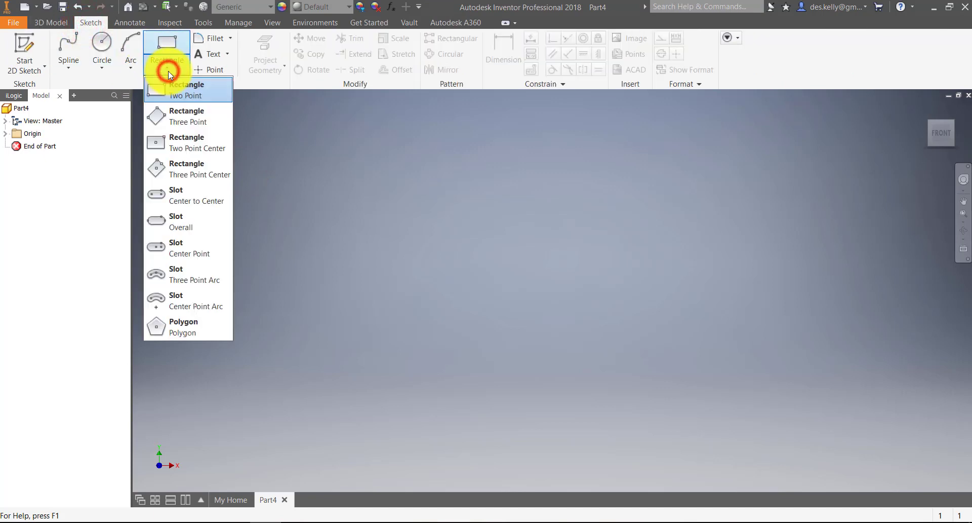
click(181, 145)
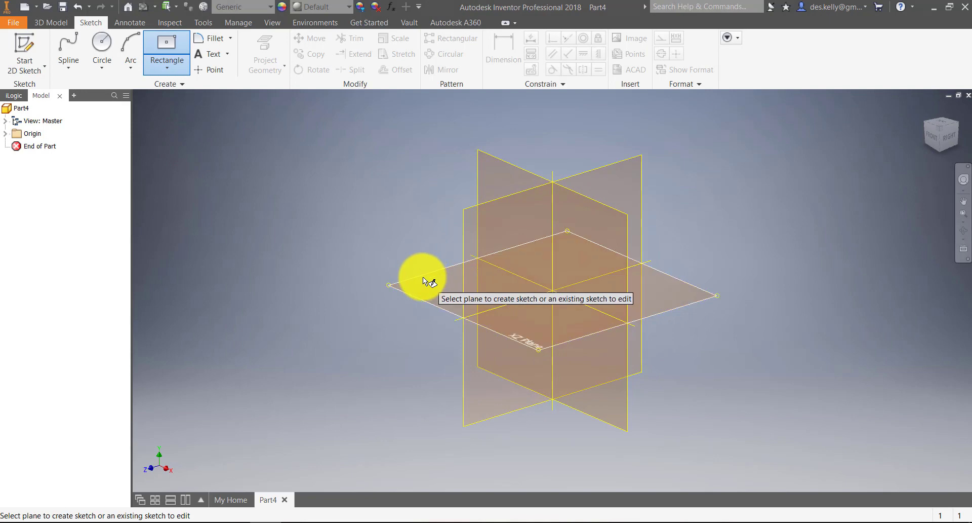
click(422, 273)
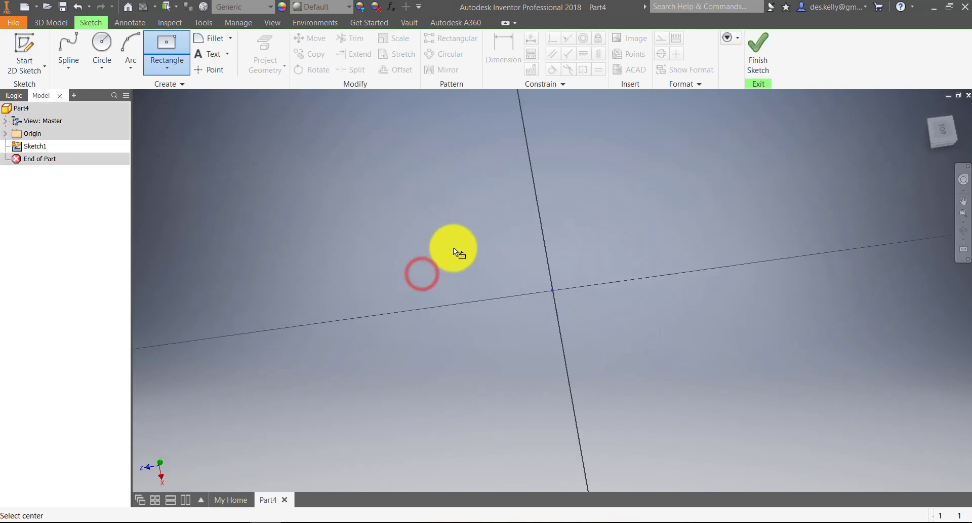
click(960, 108)
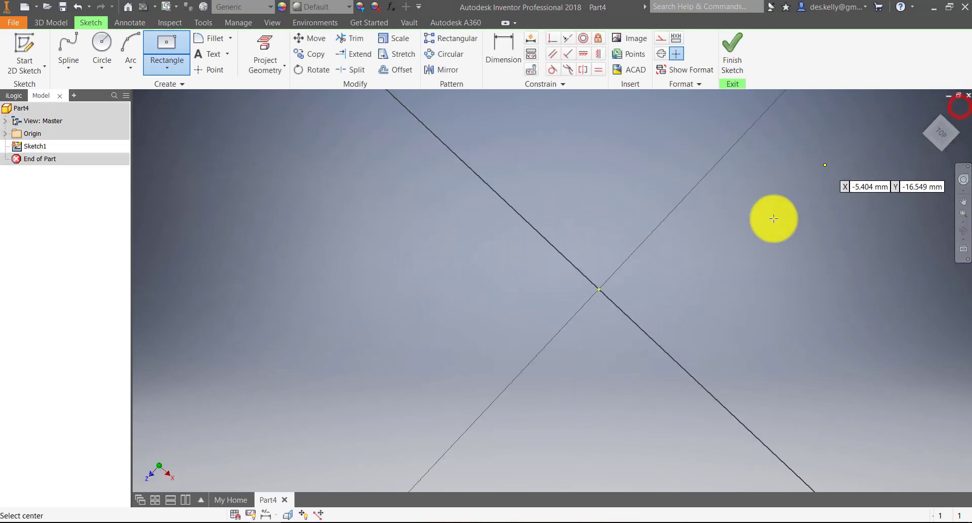
click(445, 298)
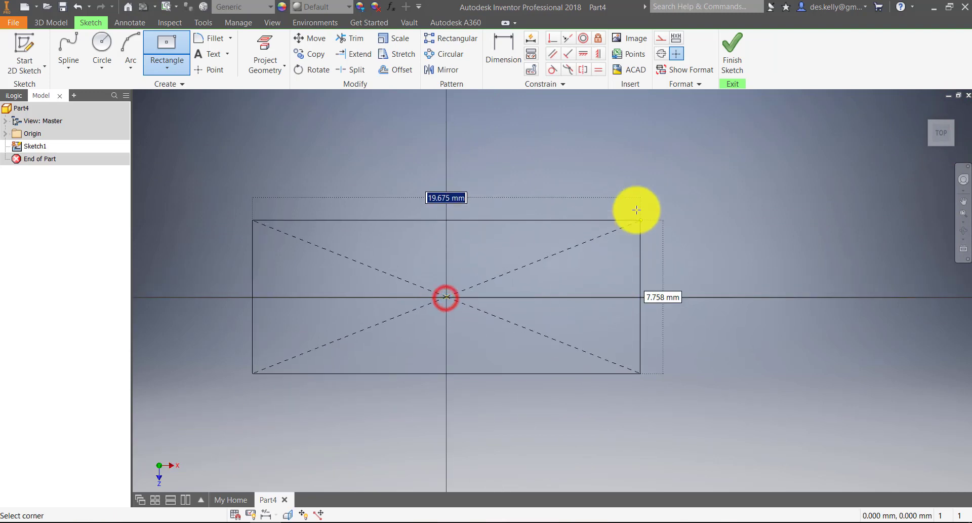
click(595, 146)
- Dimension the rectangle's width and height to 300 mm each
click(510, 46)
click(491, 146)
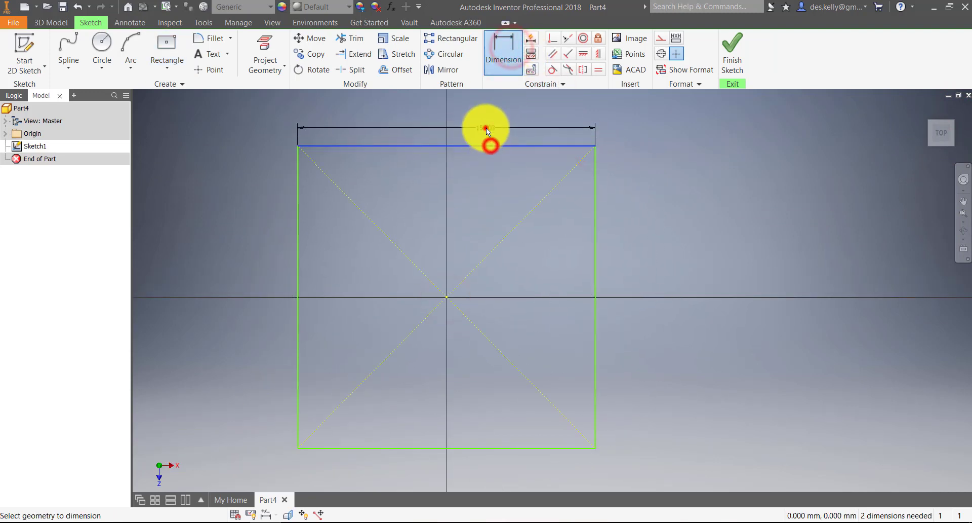
click(485, 125)
text(100)
key(Return)
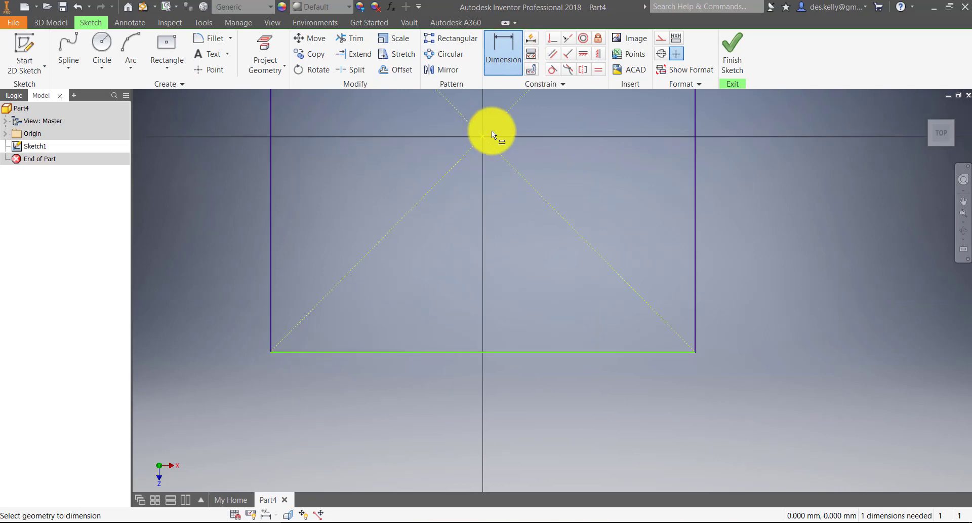
click(597, 154)
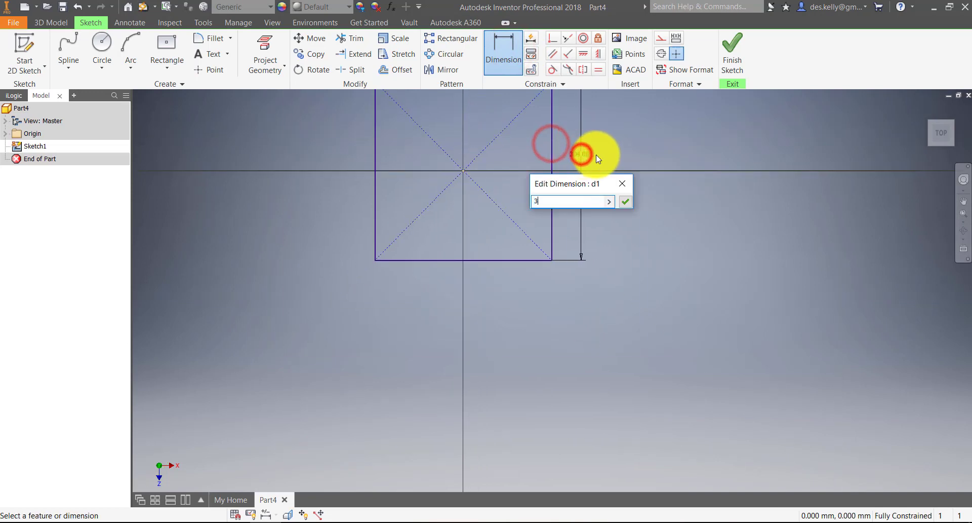
key(Return)
middle_drag(596, 154, 592, 262)
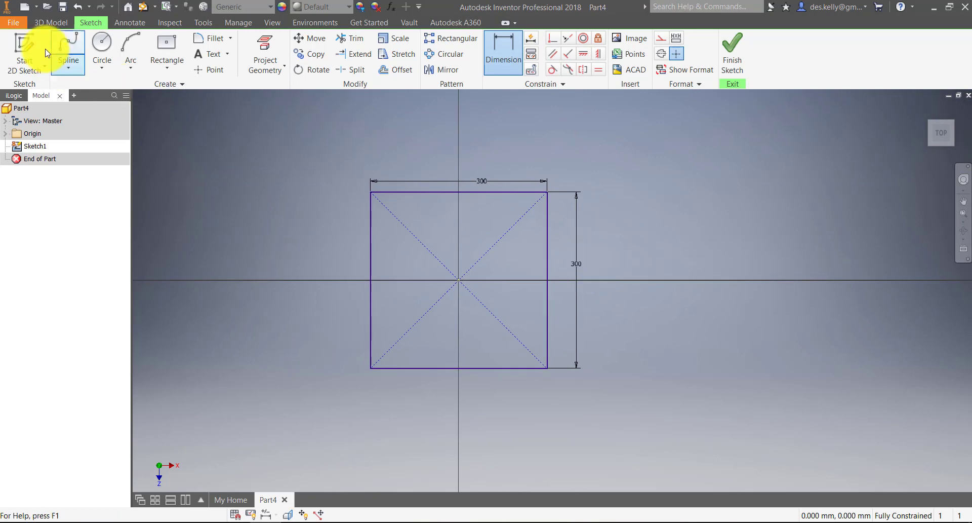
- Extrude the square profile upwards into a tall solid block
click(43, 24)
click(65, 46)
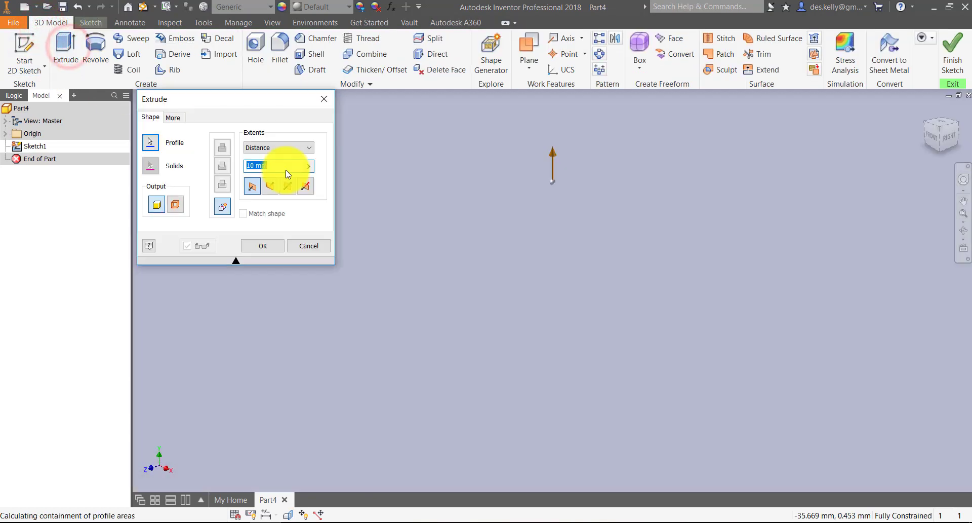
key(Return)
scroll(590, 172, up, 5)
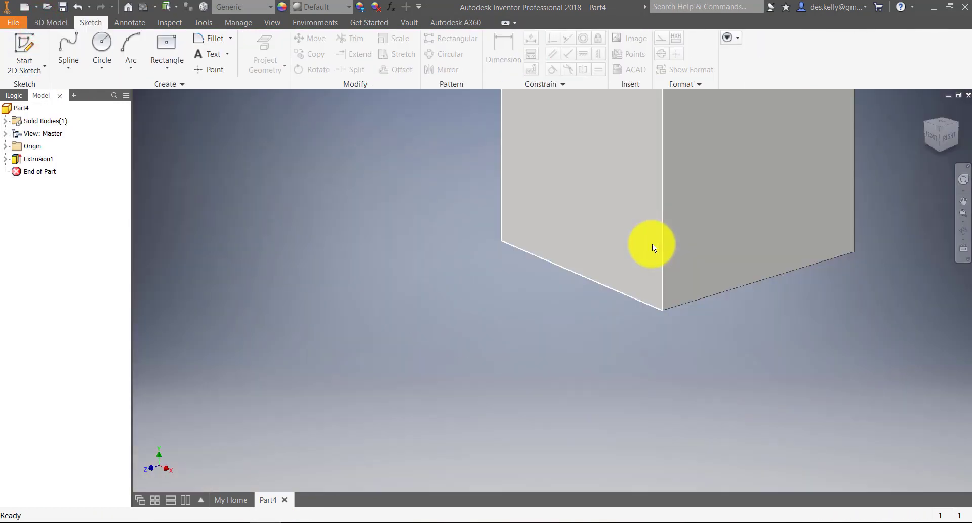
middle_drag(691, 236, 527, 250)
scroll(551, 243, down, 3)
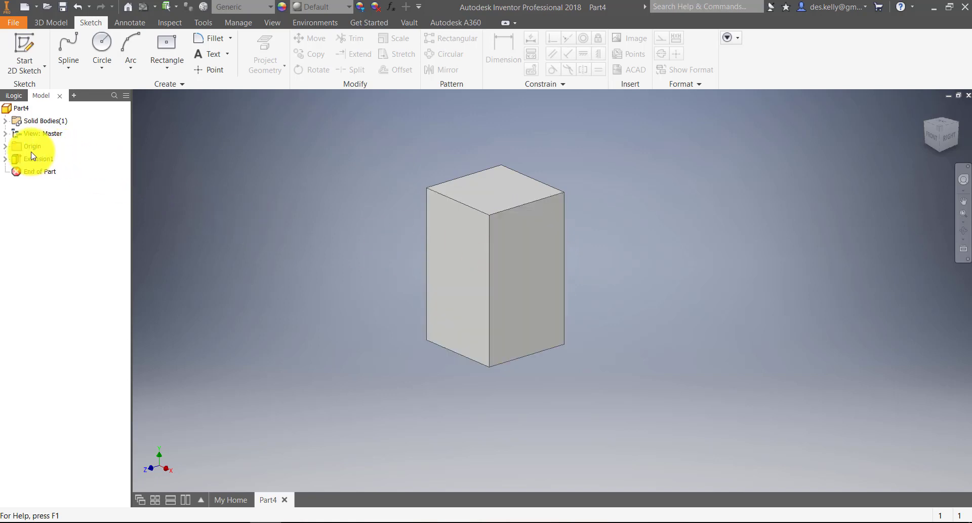
- Start a sketch on the YZ plane and draw a base line about 96 mm long from the vertical axis with a short vertical edge about 31 mm high
click(4, 147)
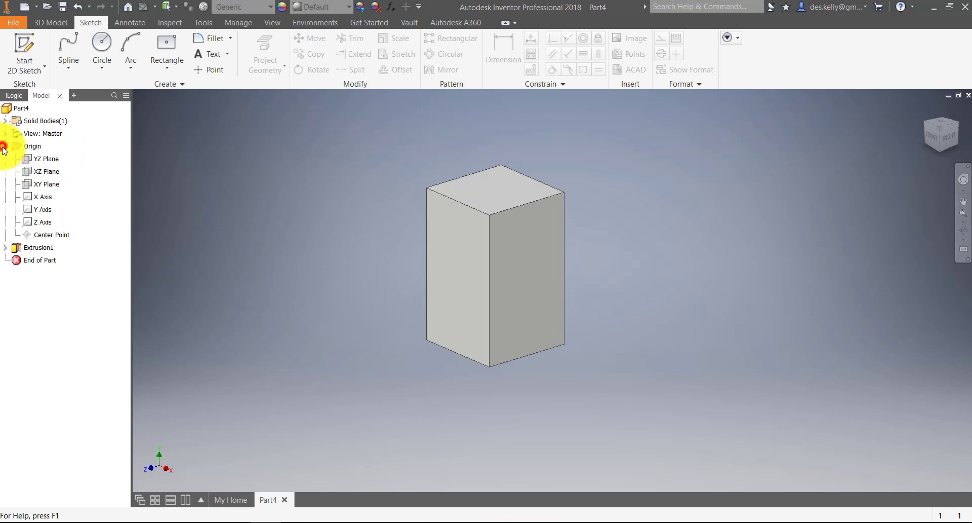
click(36, 159)
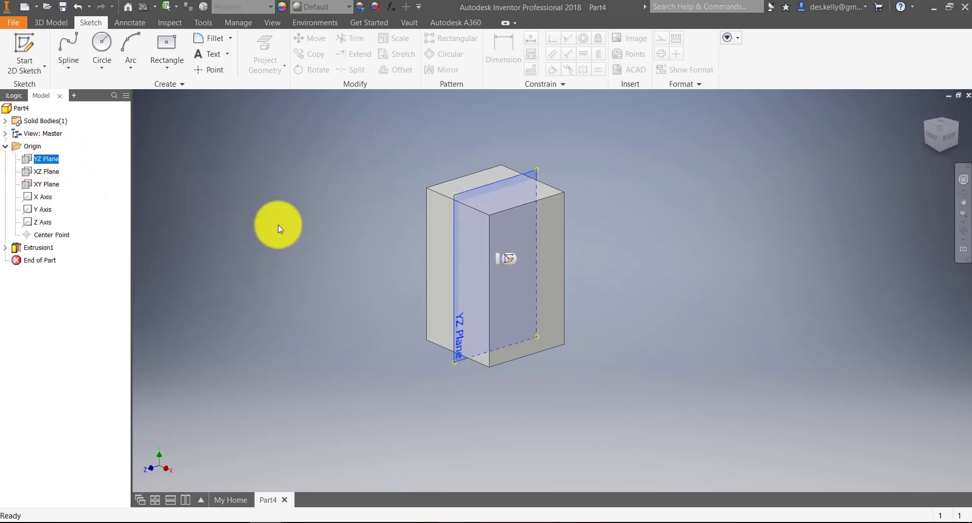
shift+middle_drag(277, 224, 241, 217)
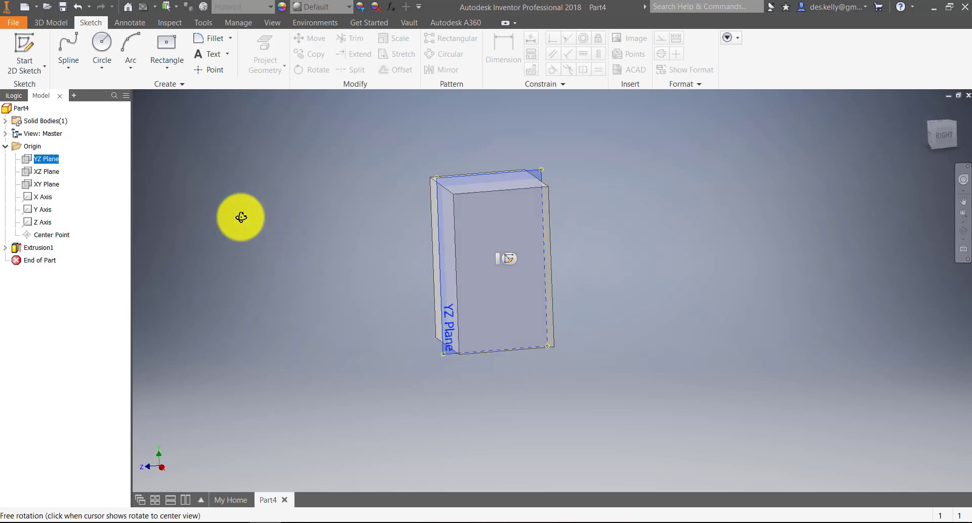
click(73, 61)
click(84, 87)
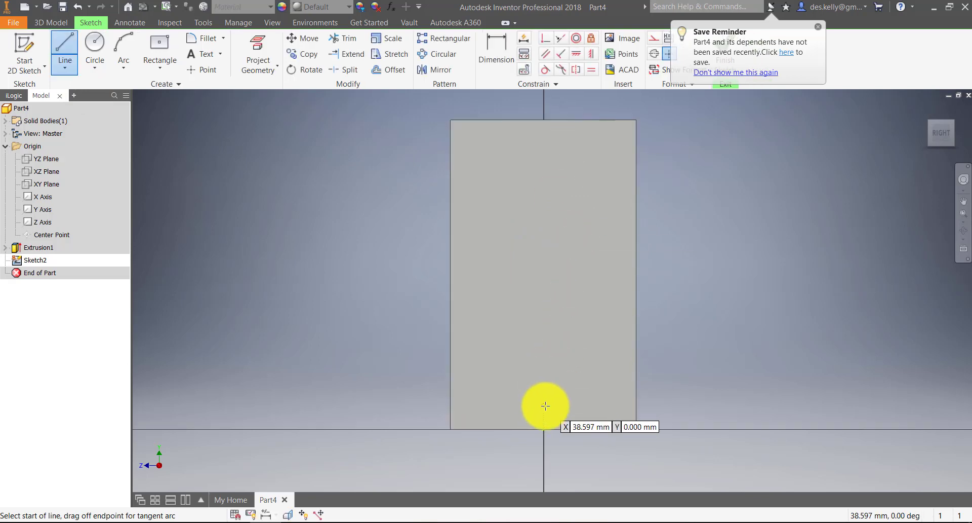
click(545, 405)
click(602, 405)
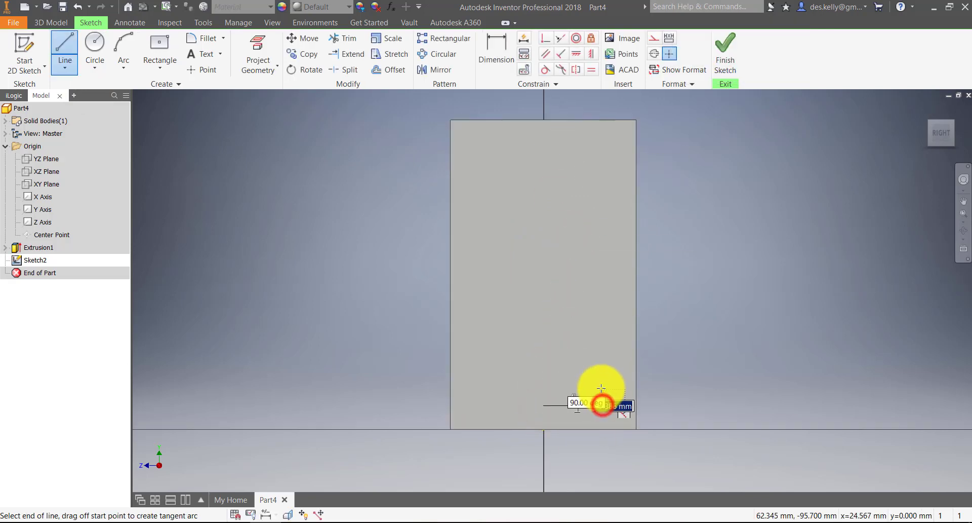
click(601, 386)
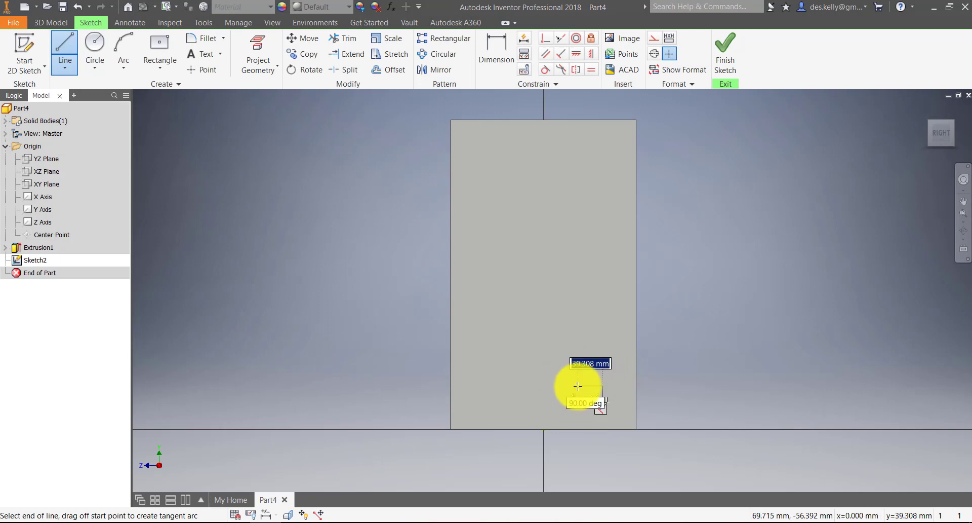
- Switch the model display to the Wireframe visual style
click(269, 23)
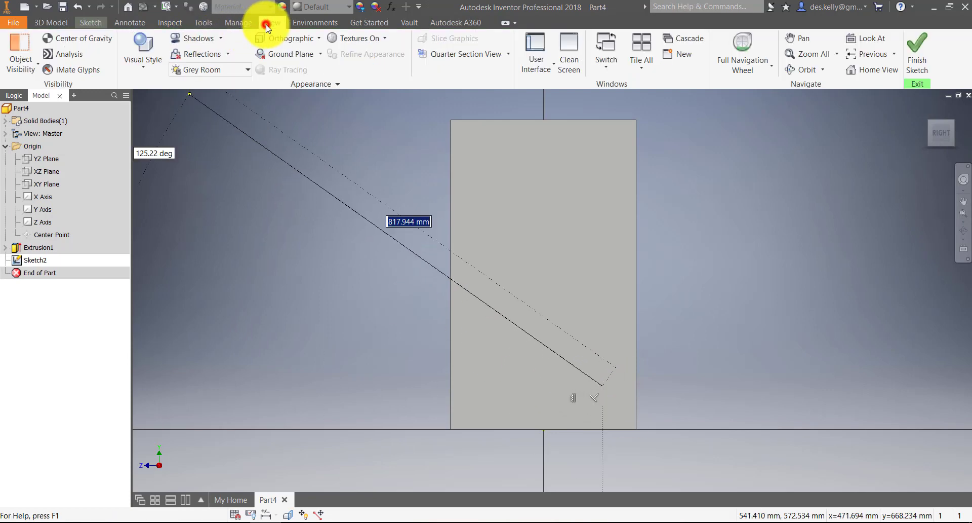
click(153, 65)
click(174, 193)
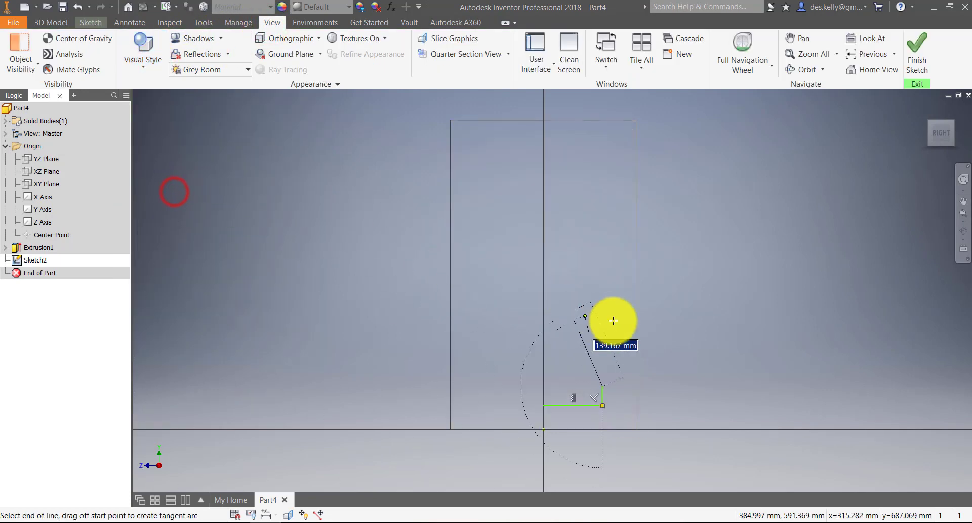
- Continue the half profile upwards with straight segments for the stepped base, the vertical stem and the narrowed neck of the chess piece
scroll(590, 343, up, 3)
scroll(589, 342, down, 4)
scroll(618, 395, up, 5)
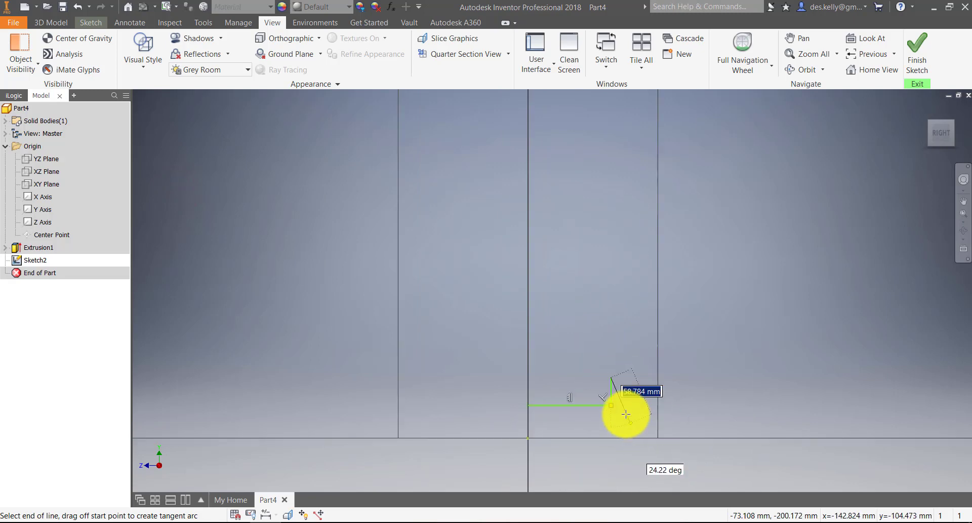
click(565, 319)
click(565, 267)
scroll(565, 260, down, 4)
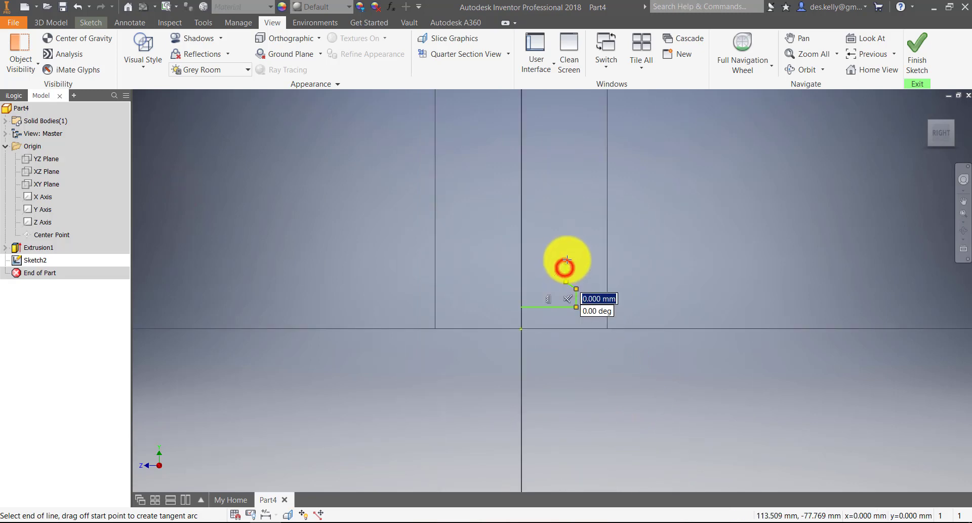
middle_drag(562, 263, 502, 358)
click(506, 319)
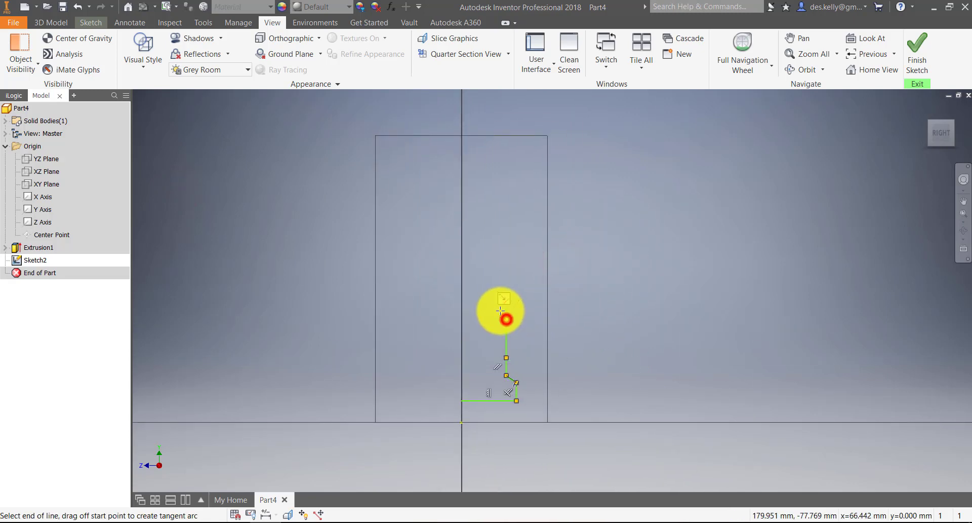
click(497, 305)
click(507, 272)
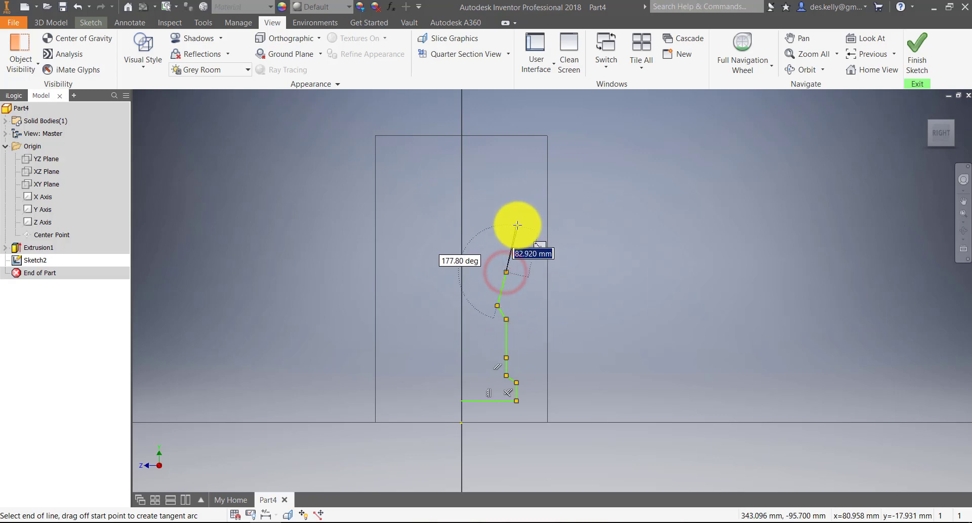
- Complete the head with a tangent arc ending on the vertical axis, and close the profile with a straight line down to the base
click(518, 219)
drag(520, 220, 462, 151)
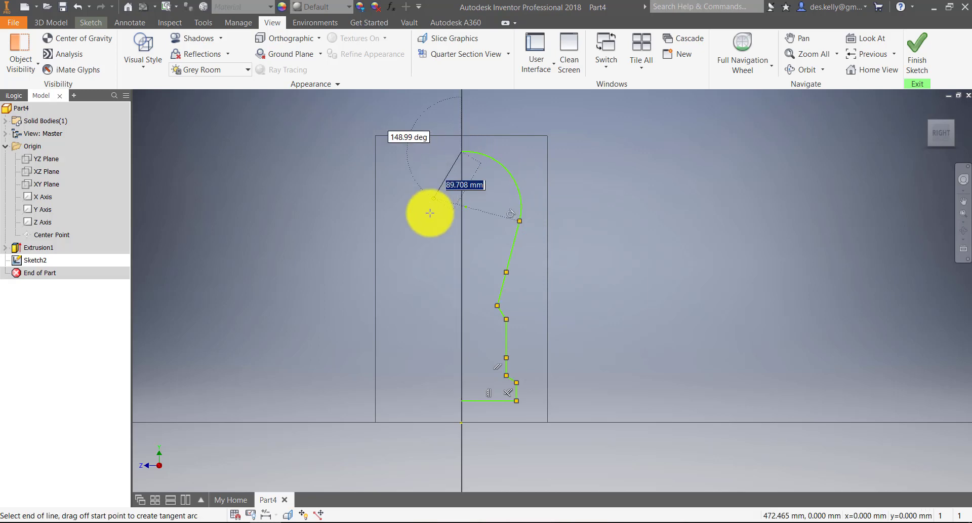
click(462, 399)
- Narrow the neck by moving the profile vertex below the head inwards, and finish the sketch
mouse_move(507, 266)
mouse_down()
mouse_move(505, 246)
mouse_move(490, 291)
mouse_move(498, 261)
mouse_up()
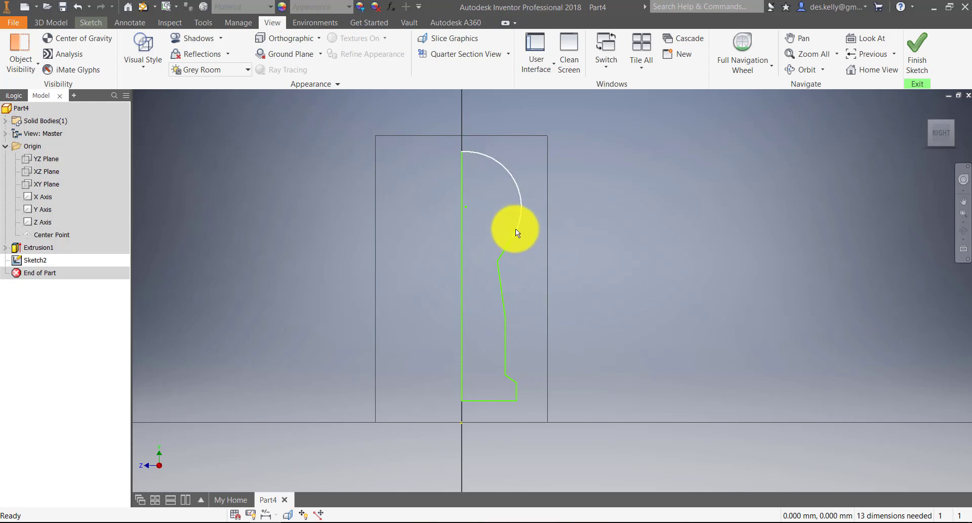
click(89, 23)
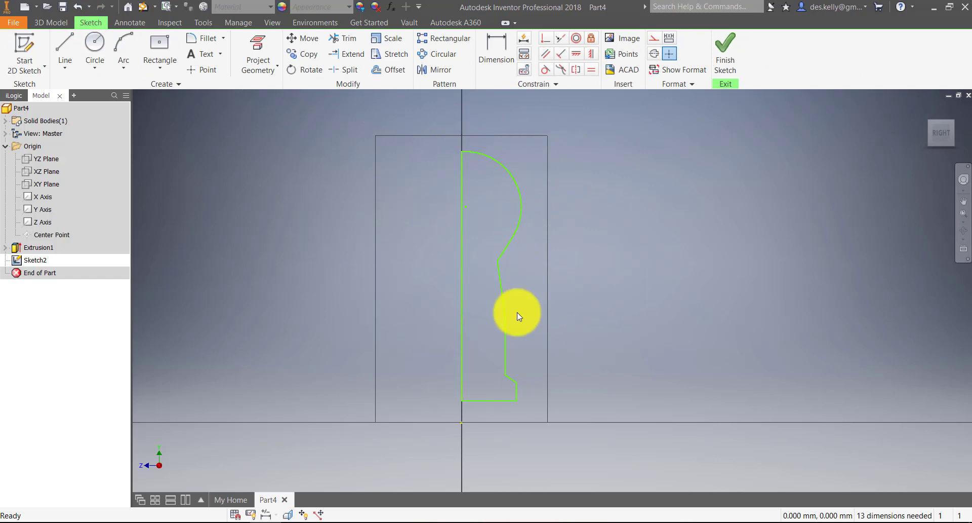
click(727, 60)
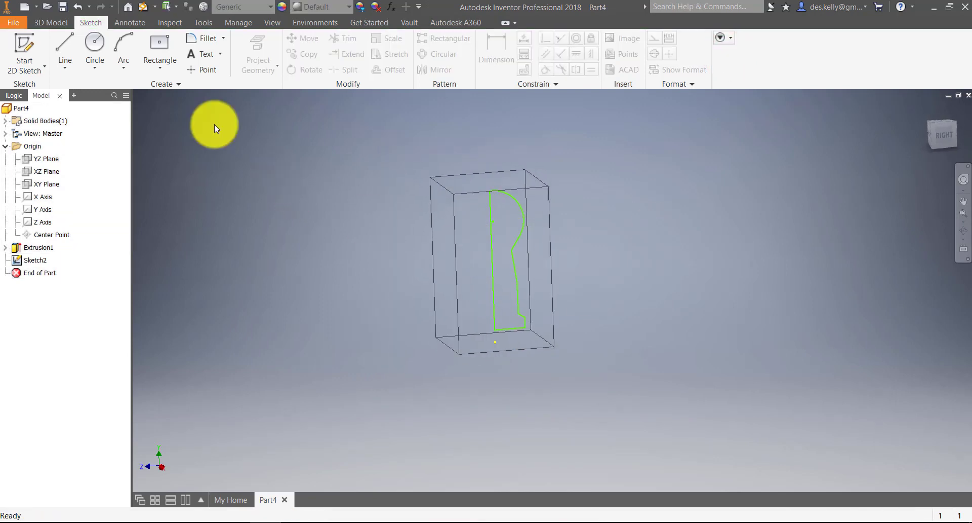
- Revolve the chess-piece profile with full extents around its straight vertical edge as a new solid
click(47, 23)
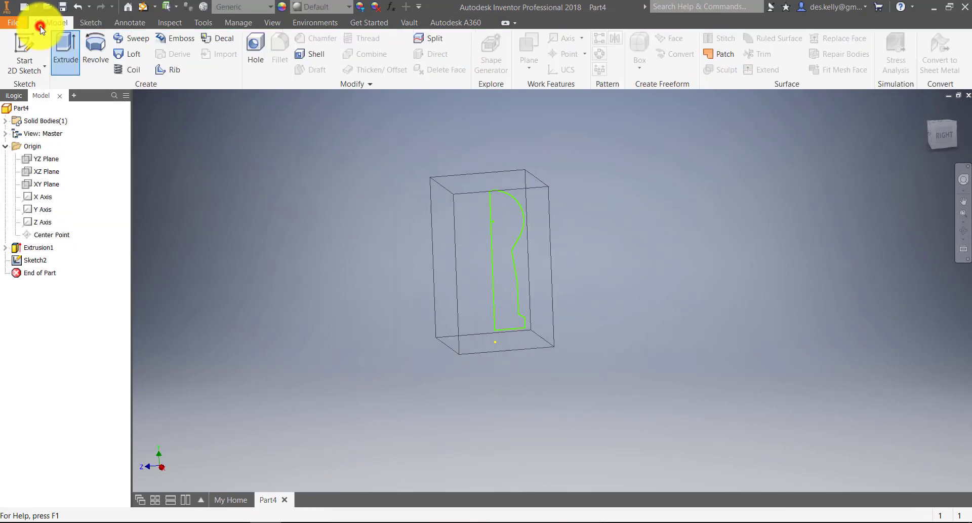
click(93, 56)
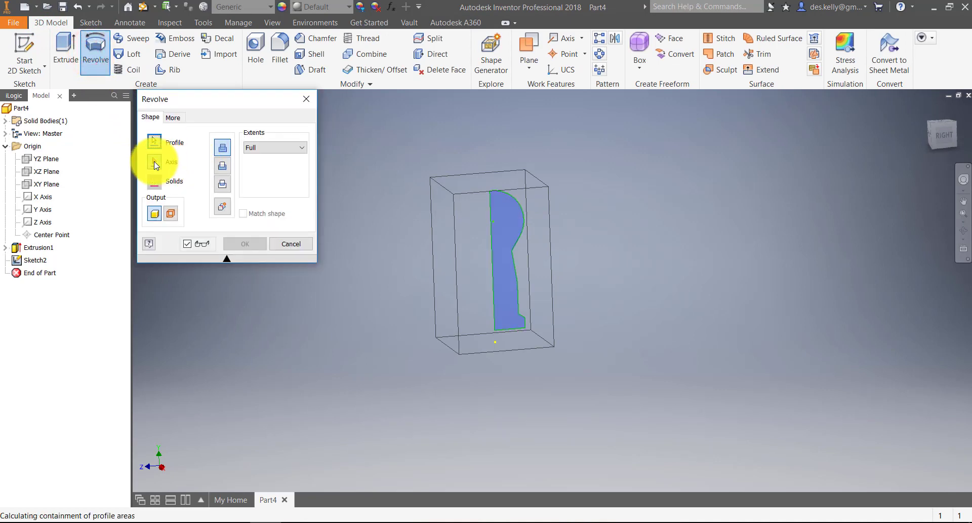
click(490, 233)
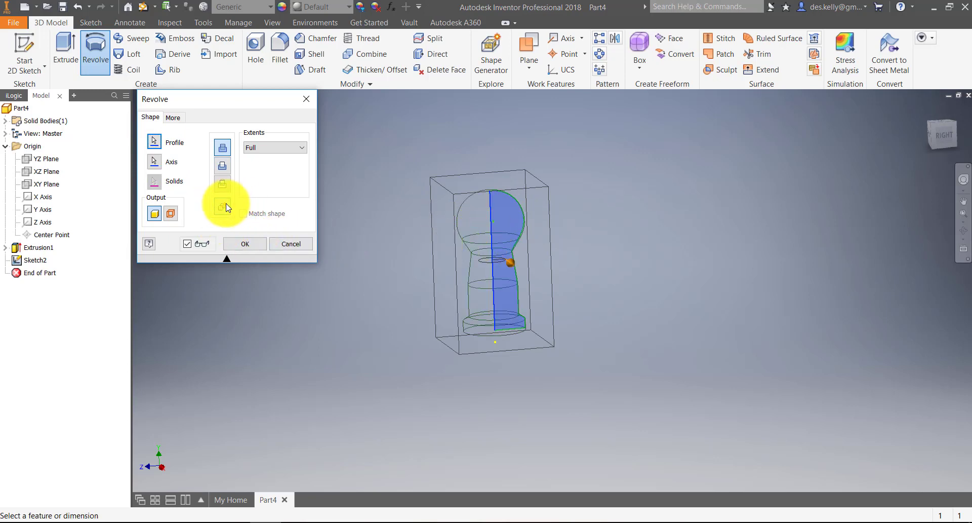
click(245, 245)
shift+middle_drag(436, 254, 535, 262)
scroll(535, 262, up, 2)
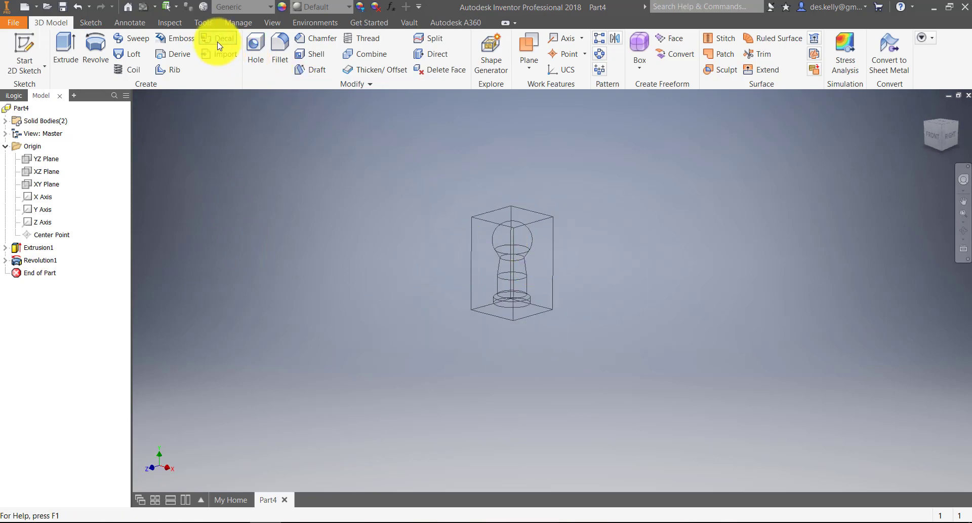
- Set the visual style to Shaded with Edges
click(271, 24)
click(153, 65)
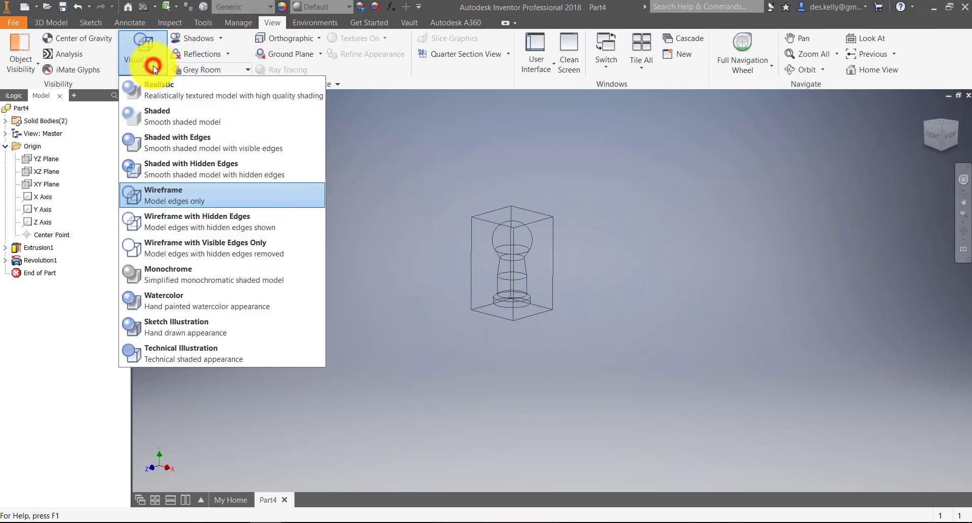
shift+middle_drag(497, 268, 471, 262)
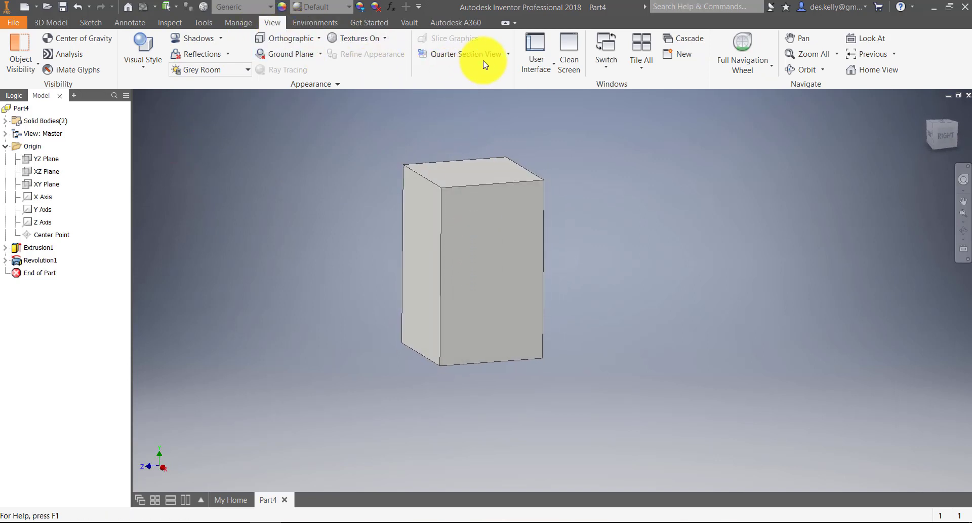
- Inspect the inside of the block with a half section view offset -122.5 mm from its broad face, and end the section view
click(508, 54)
click(485, 103)
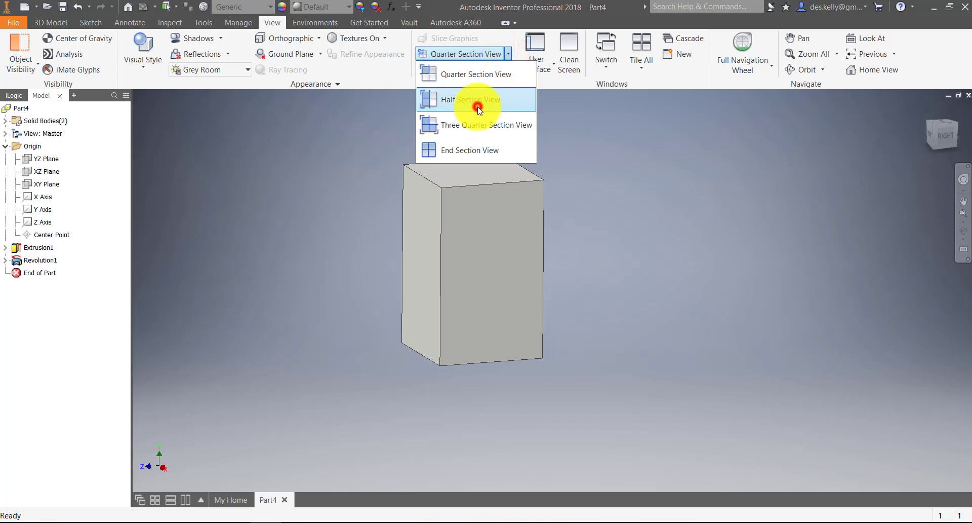
click(504, 256)
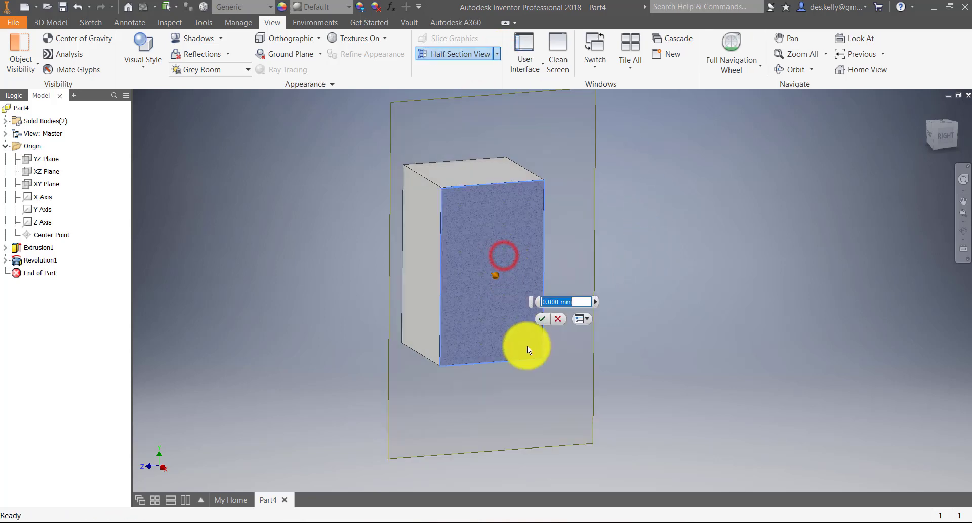
mouse_move(496, 276)
mouse_down()
mouse_move(465, 248)
mouse_move(491, 265)
mouse_up()
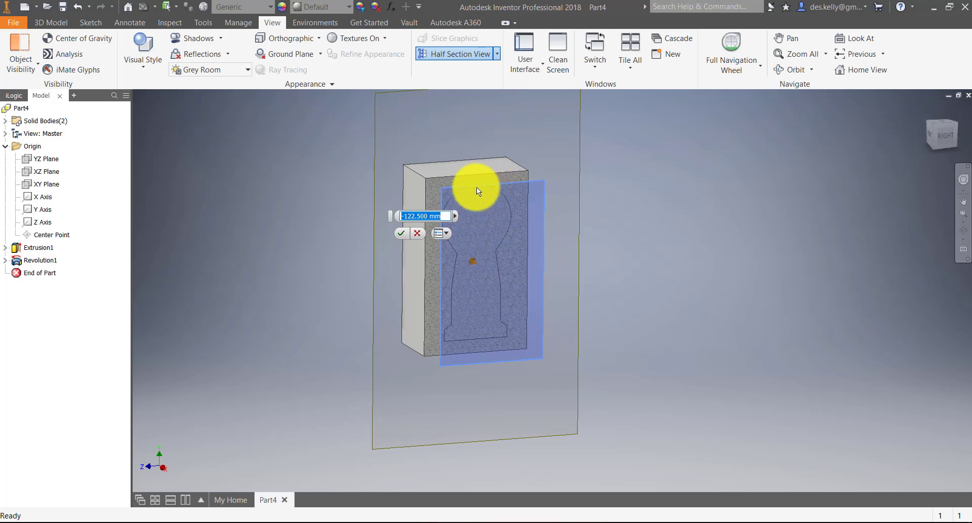
click(418, 233)
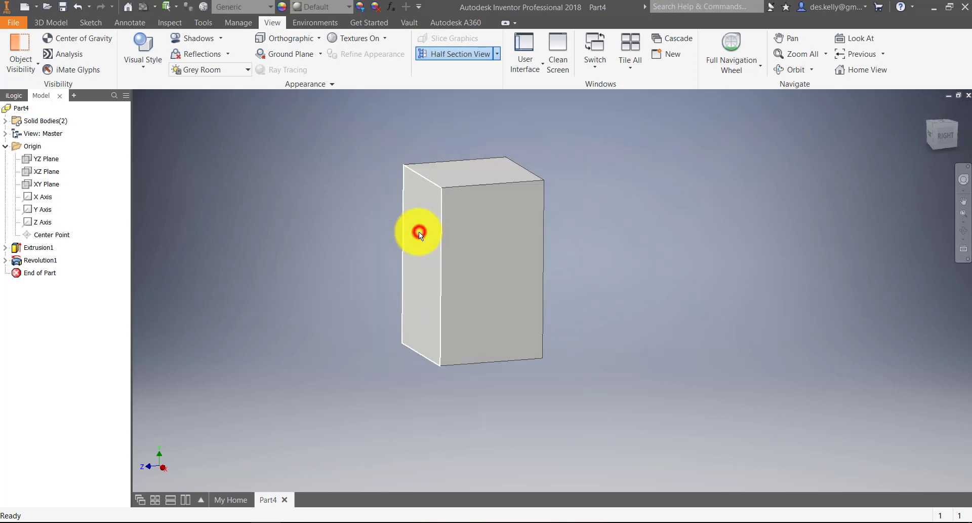
click(498, 54)
click(480, 150)
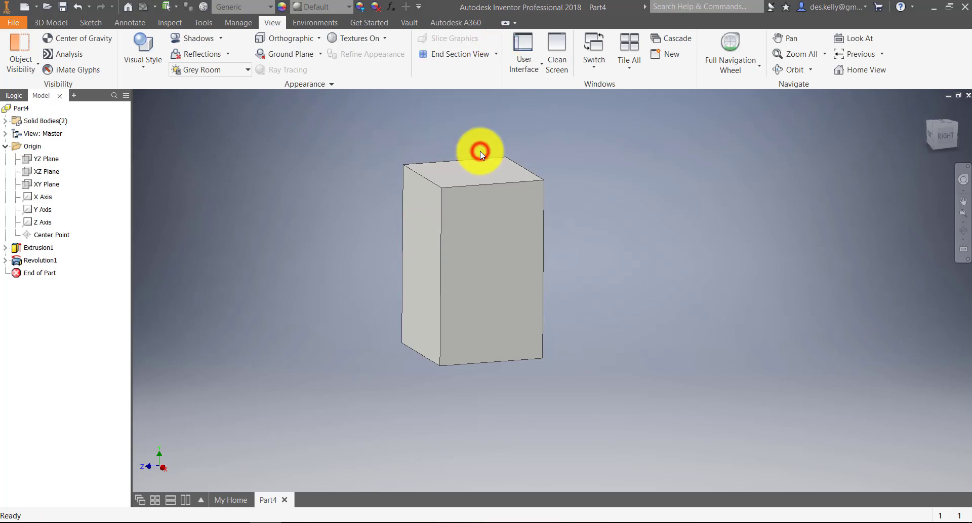
middle_drag(475, 162, 462, 179)
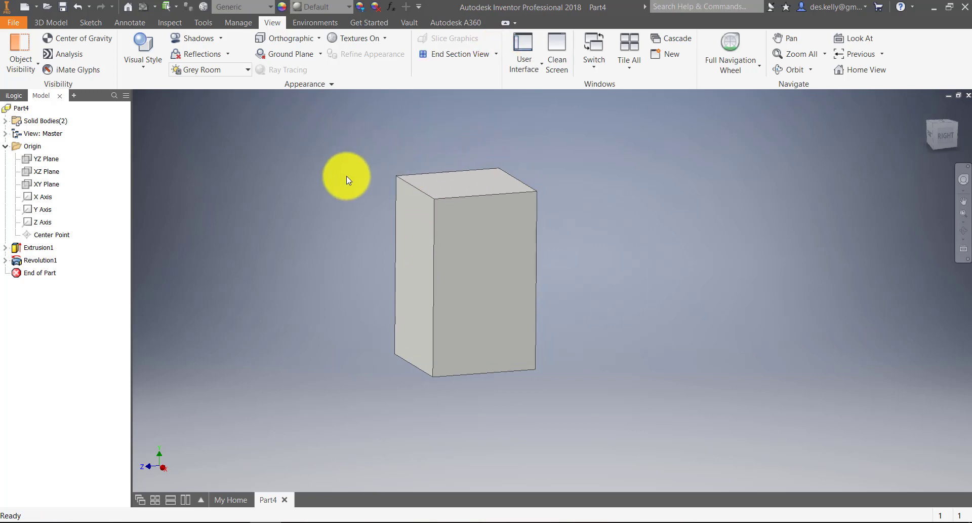
- Cut the revolved chess-piece body out of the block with Combine, using the block as the base and not keeping the toolbody
click(50, 22)
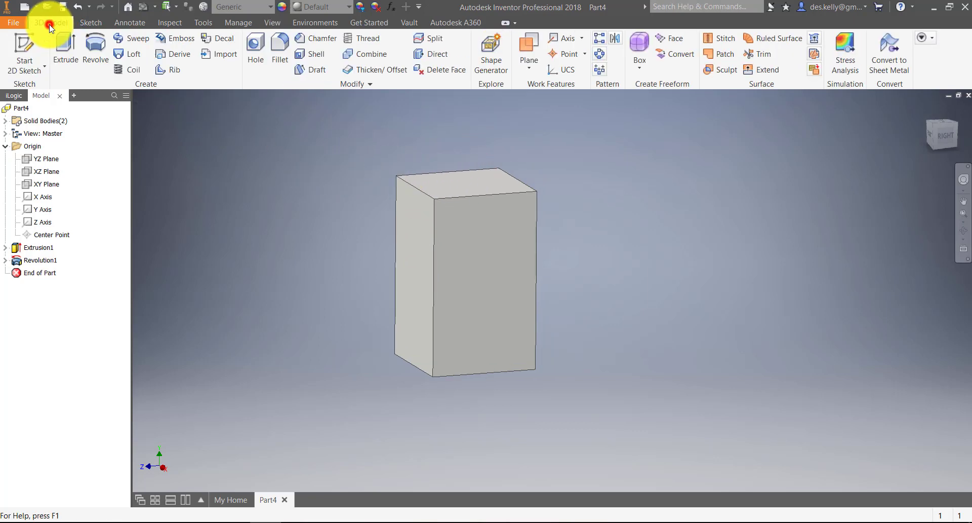
click(365, 54)
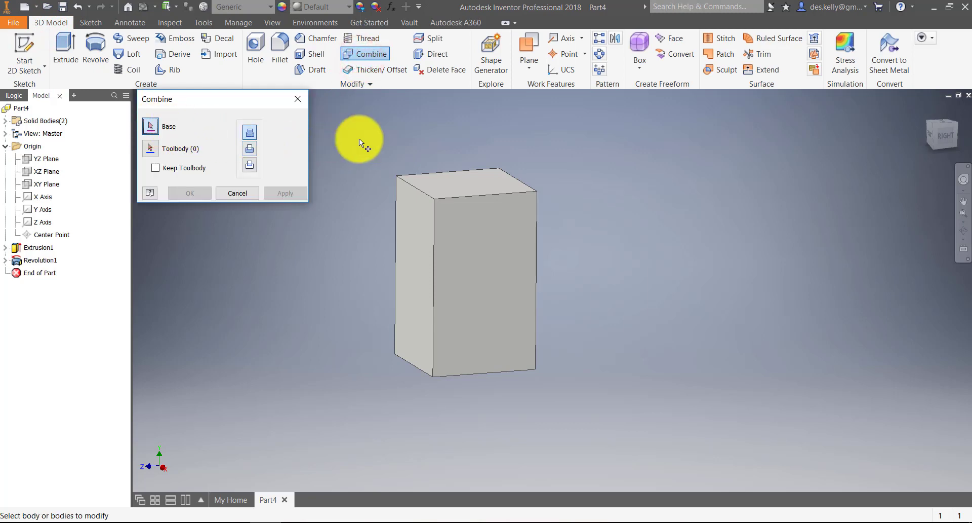
click(403, 177)
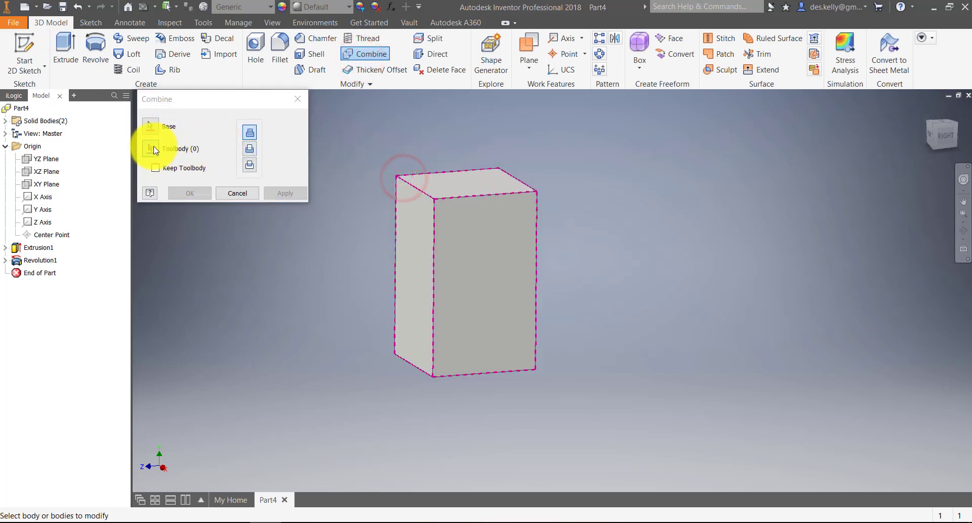
click(464, 247)
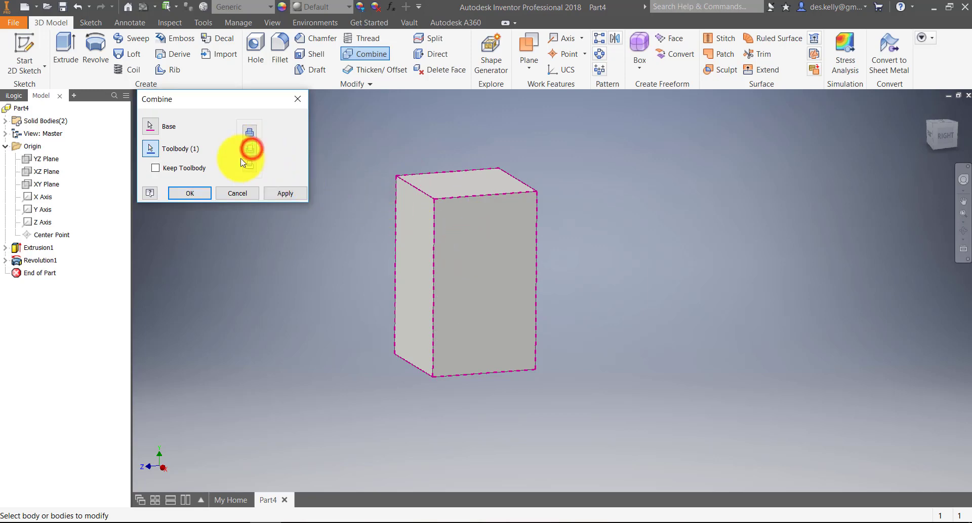
click(189, 192)
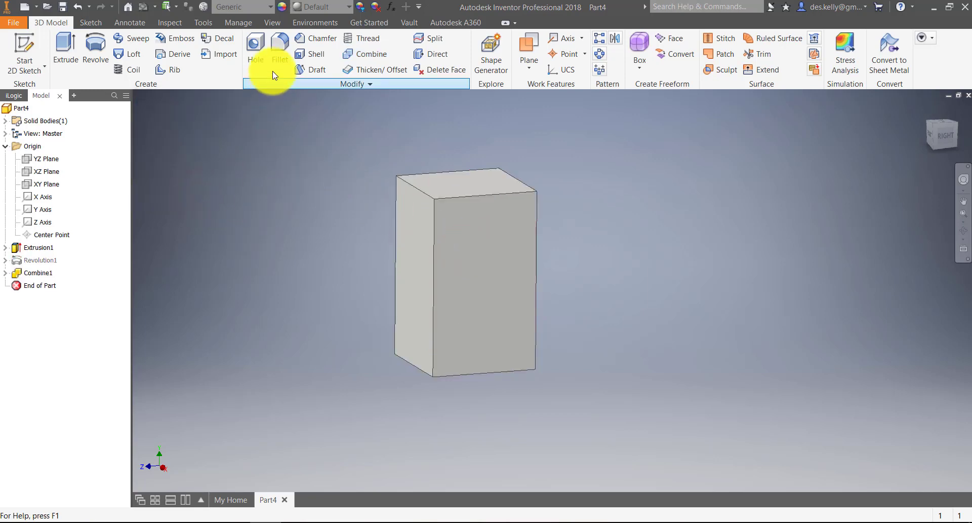
click(272, 22)
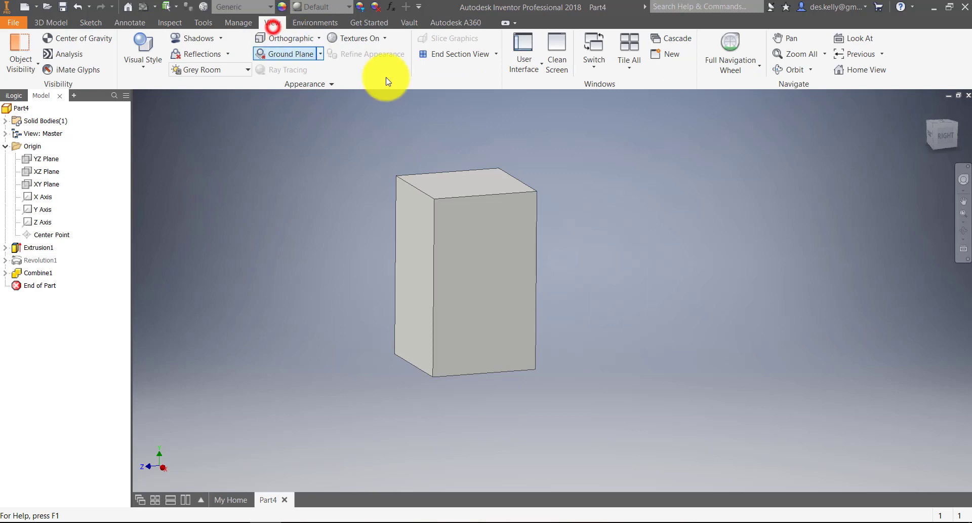
click(495, 55)
click(473, 100)
click(490, 222)
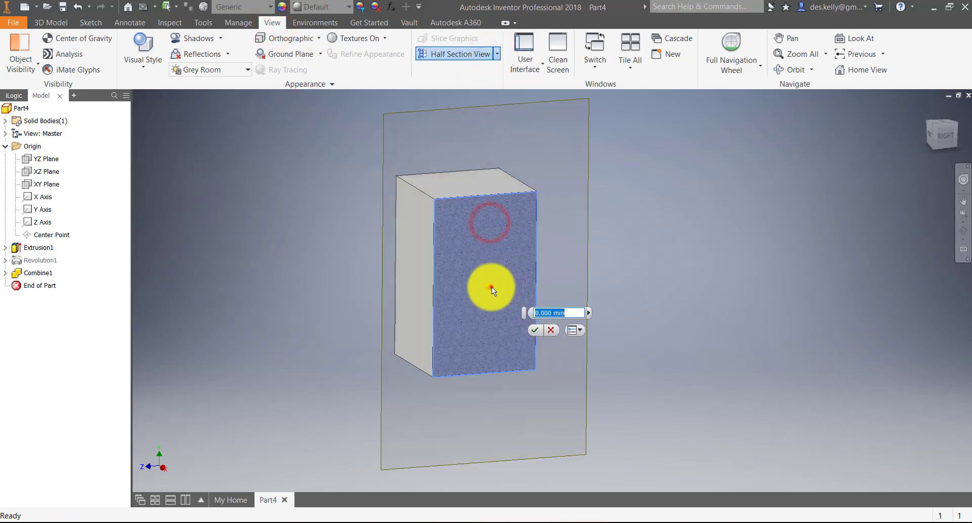
drag(492, 287, 588, 348)
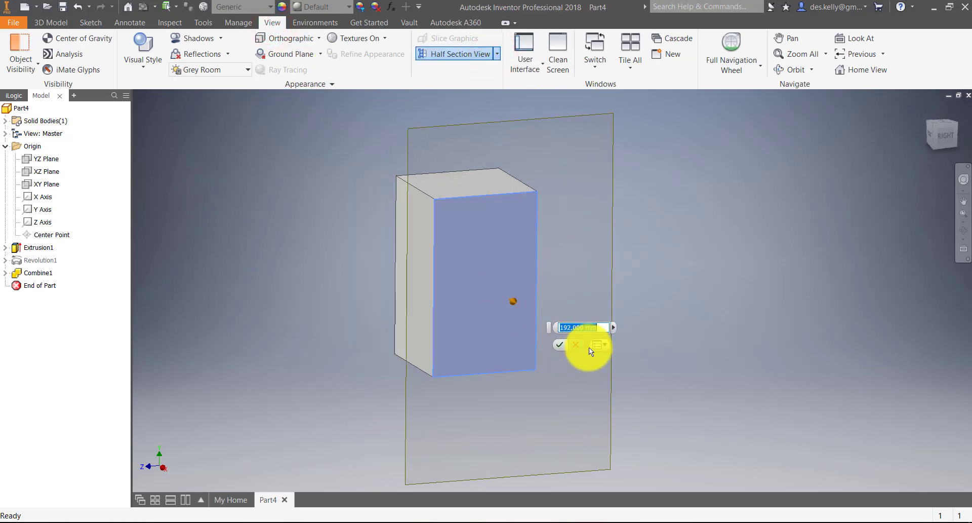
click(576, 343)
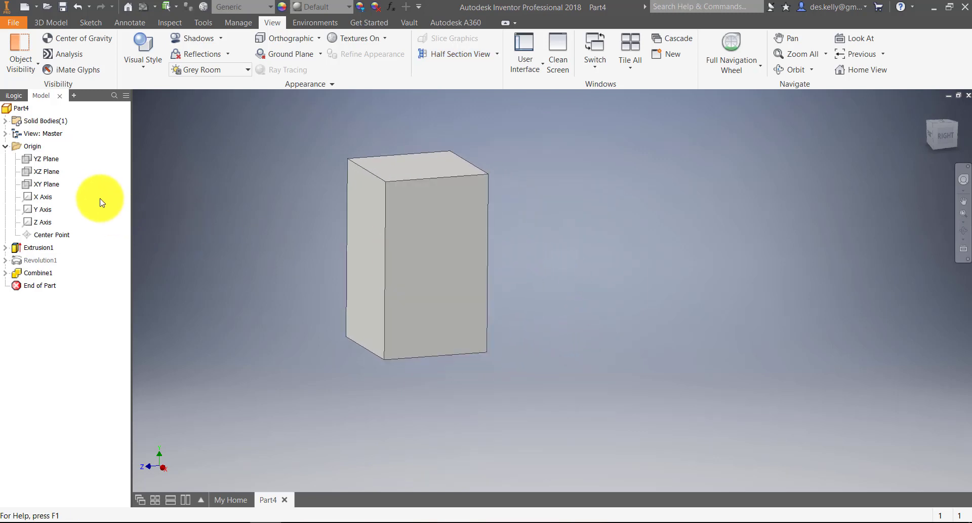
- Split the block into two solid bodies along the YZ plane with Split Solid
click(46, 159)
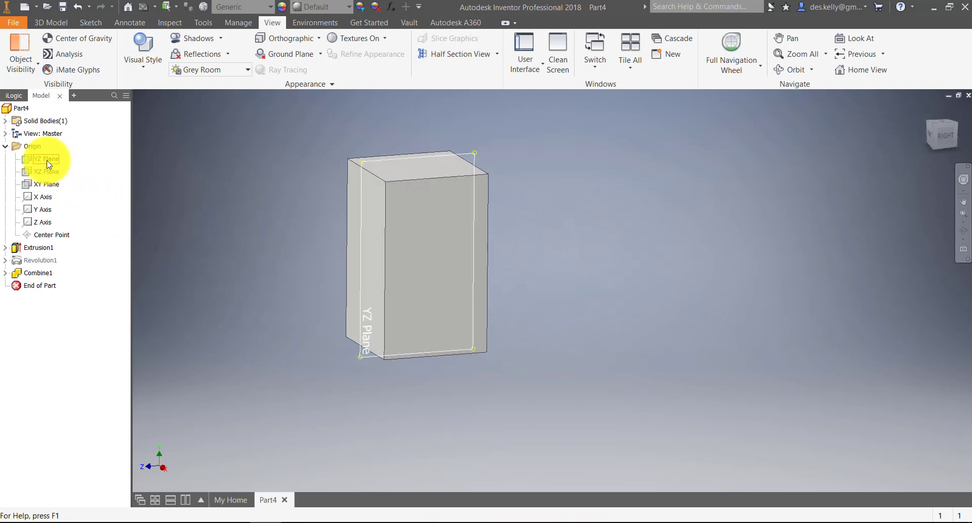
click(59, 23)
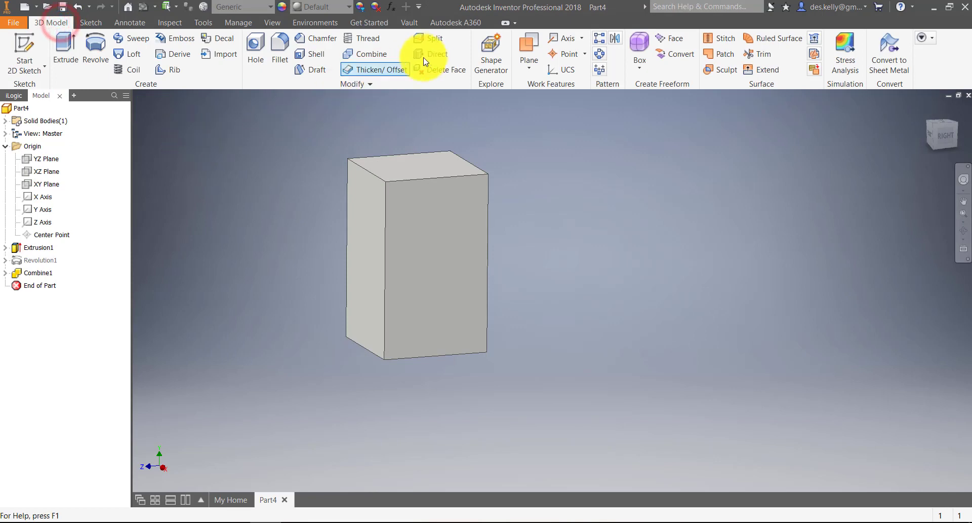
click(438, 45)
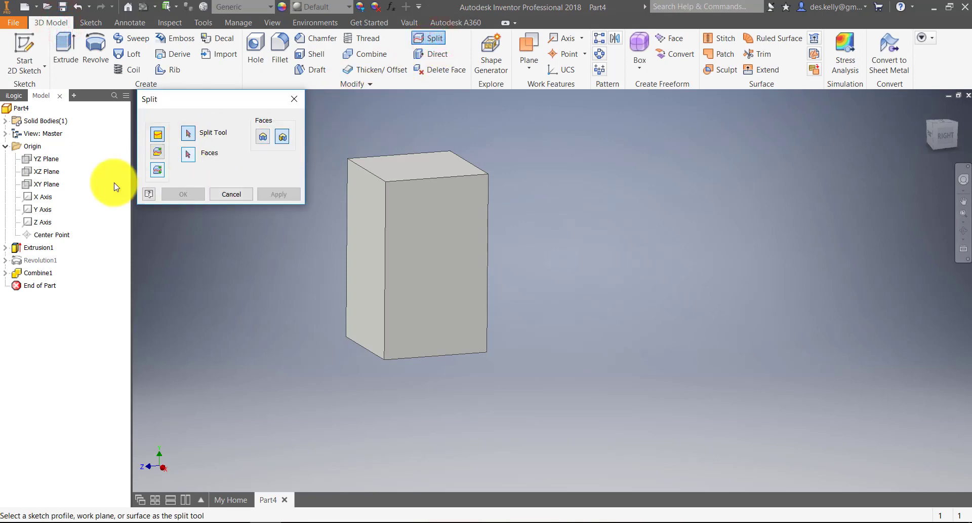
click(41, 159)
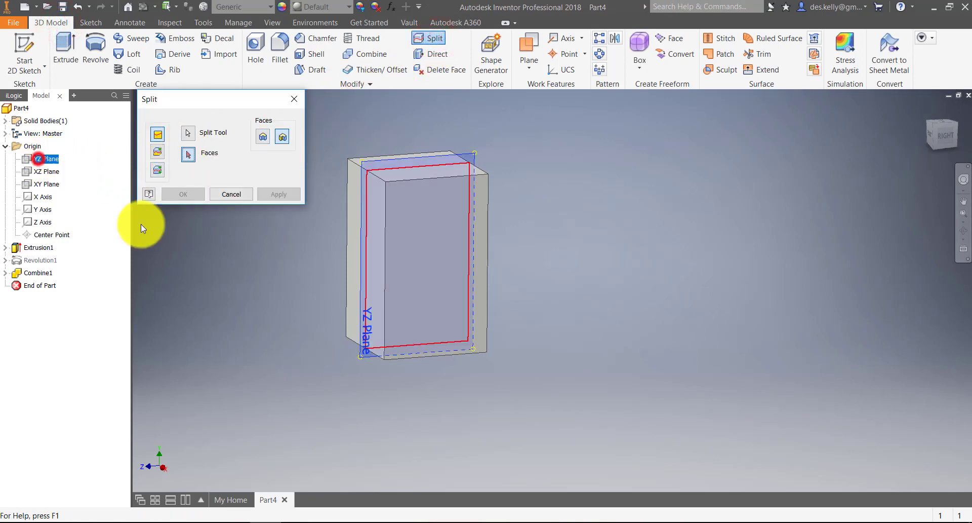
click(157, 171)
click(189, 197)
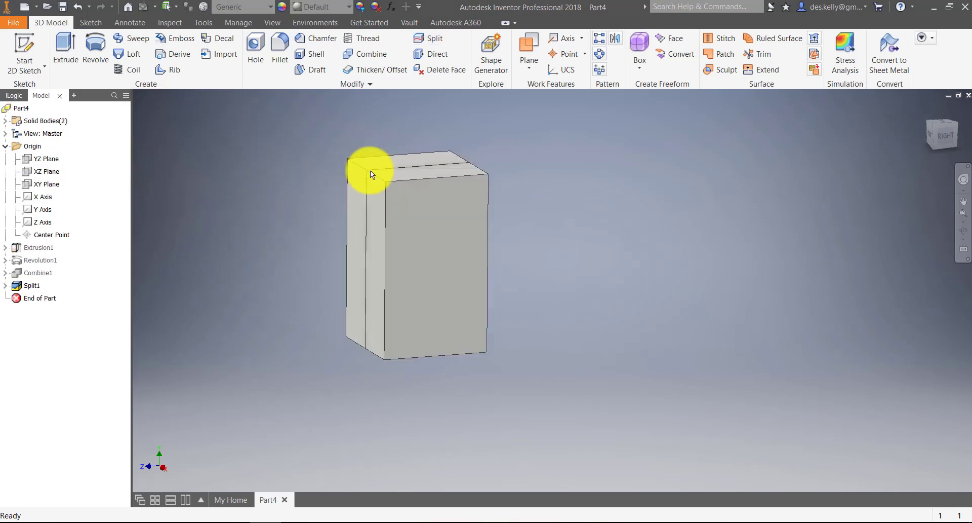
- Move the near half of the split block by an X offset of 150 mm with Move Bodies to open up the cavity
click(365, 84)
click(297, 99)
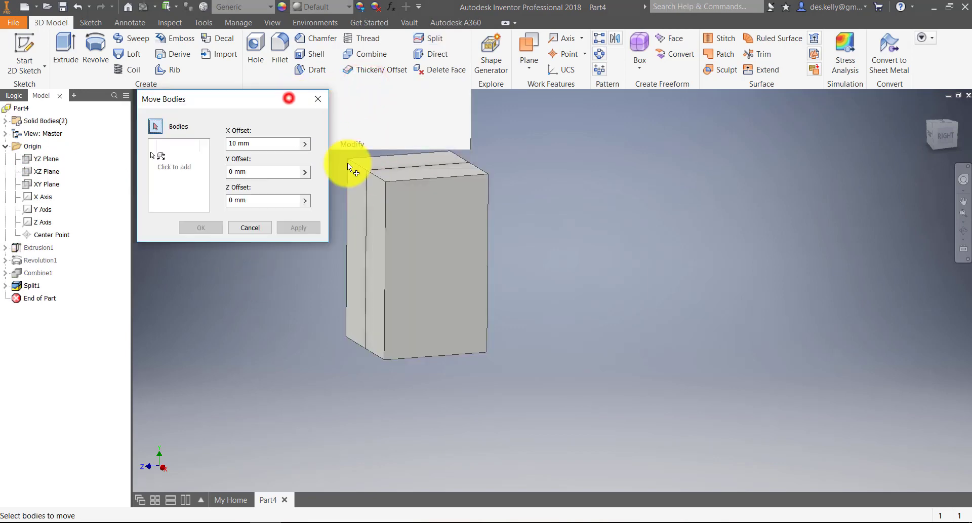
click(431, 202)
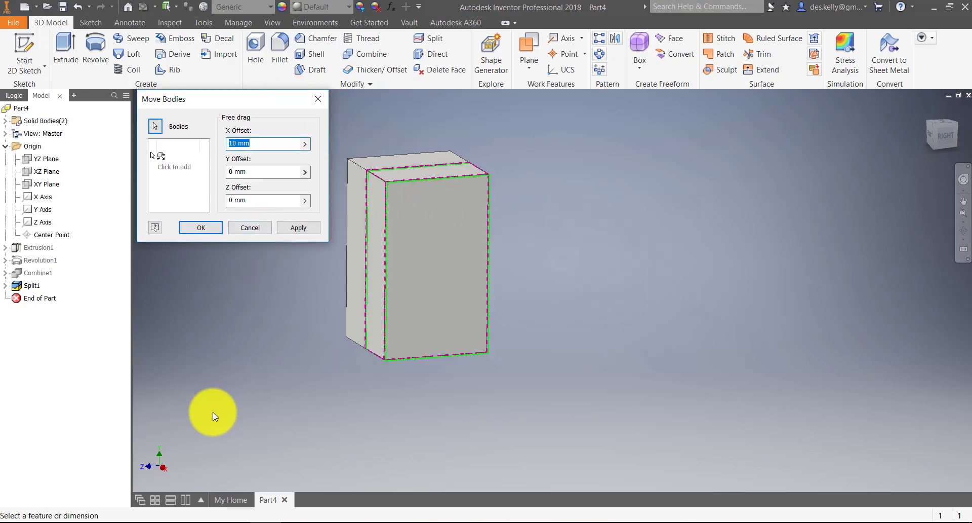
click(263, 143)
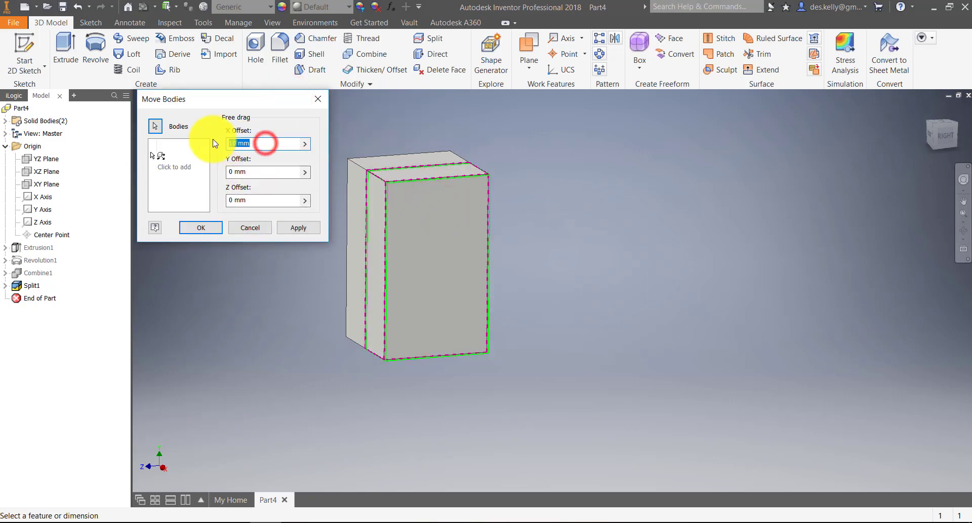
text(150)
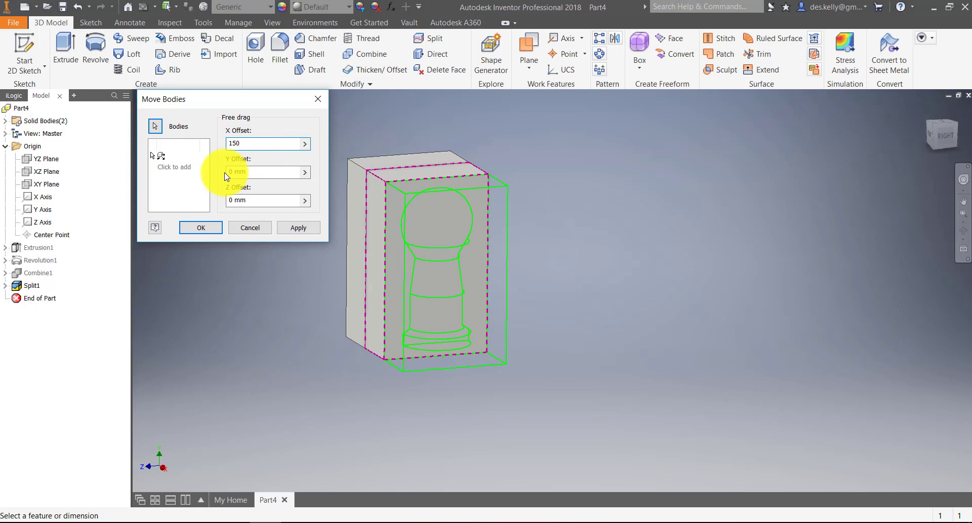
click(212, 227)
shift+middle_drag(303, 269, 418, 272)
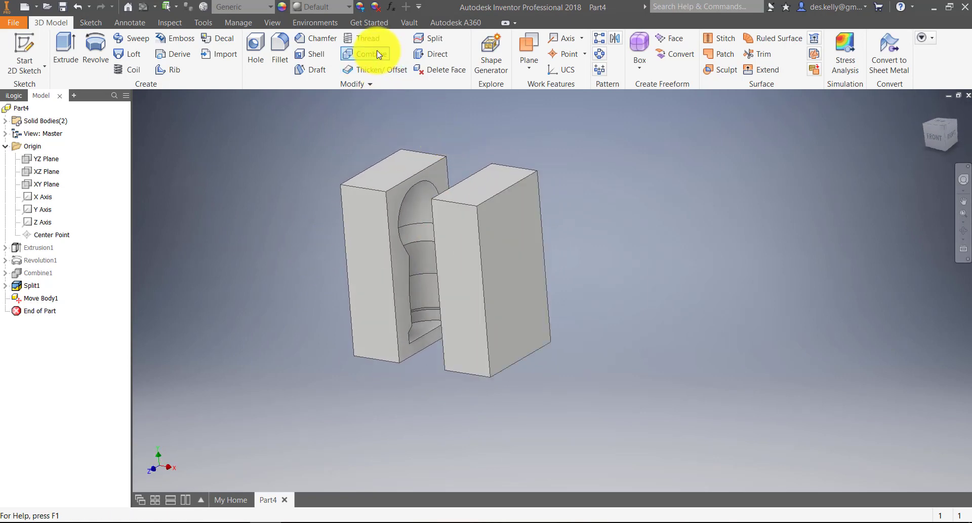
shift+middle_drag(454, 212, 350, 242)
shift+middle_drag(469, 278, 408, 273)
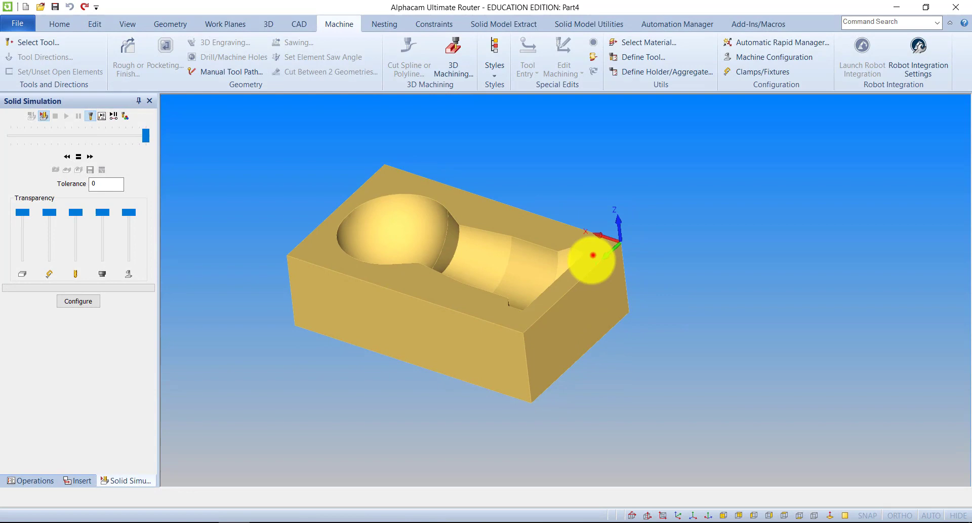
- Switch to Alphacam and create surfaces from the cavity's head, neck, body and base faces using Surfaces from Faces with a 0.0001 chord tolerance
mouse_move(592, 255)
shift+middle_down()
mouse_move(571, 358)
mouse_move(616, 217)
mouse_move(690, 265)
mouse_move(648, 311)
mouse_move(694, 445)
mouse_move(652, 277)
mouse_move(458, 249)
mouse_move(601, 251)
shift+middle_up()
scroll(460, 255, up, 2)
middle_drag(512, 261, 527, 248)
scroll(536, 252, down, 2)
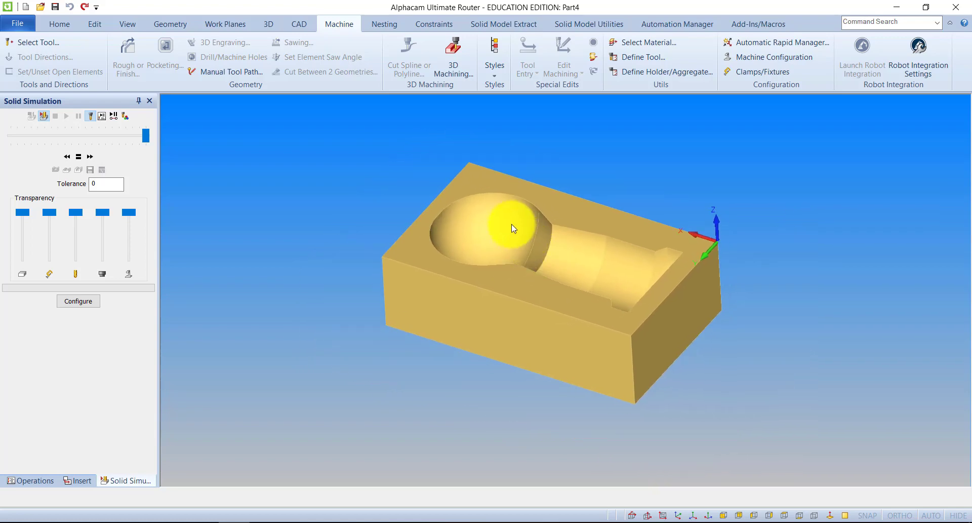
click(495, 25)
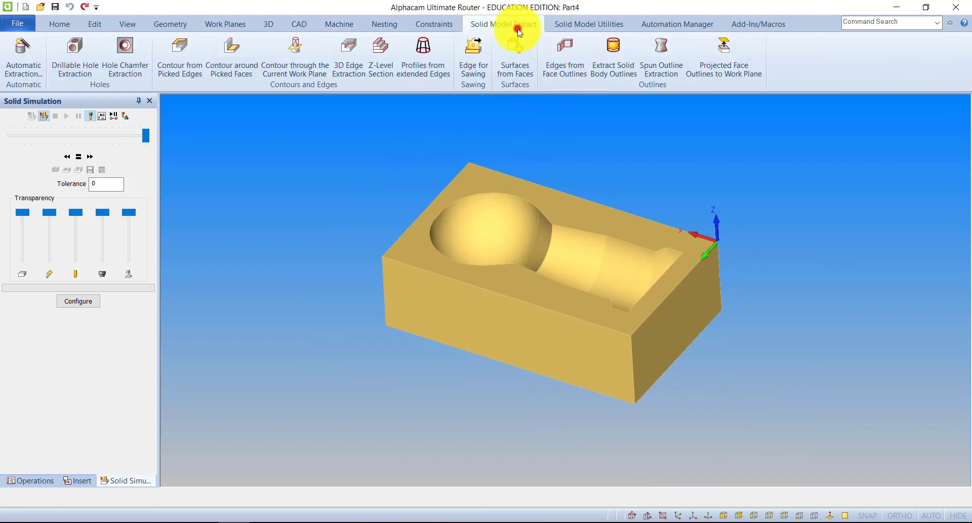
click(506, 65)
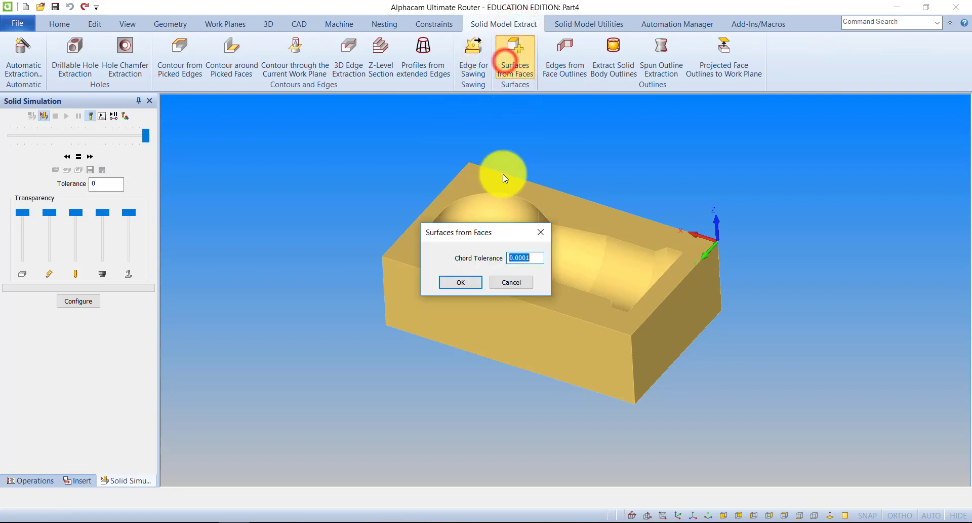
click(466, 282)
click(485, 225)
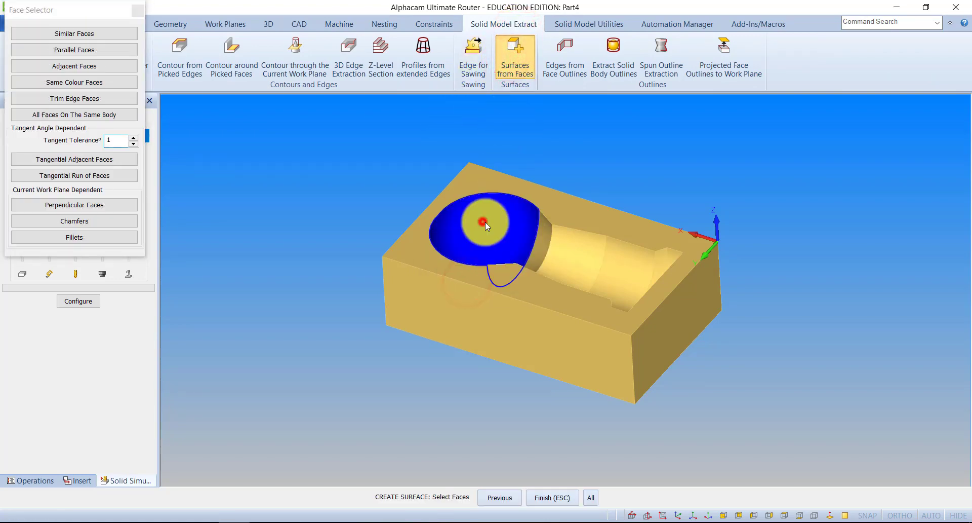
click(541, 237)
click(570, 240)
click(624, 257)
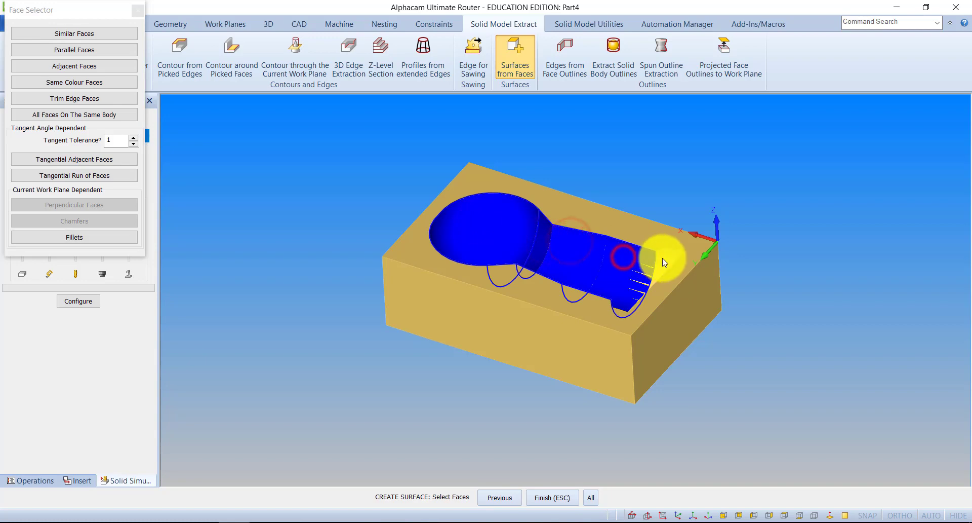
click(676, 258)
click(700, 242)
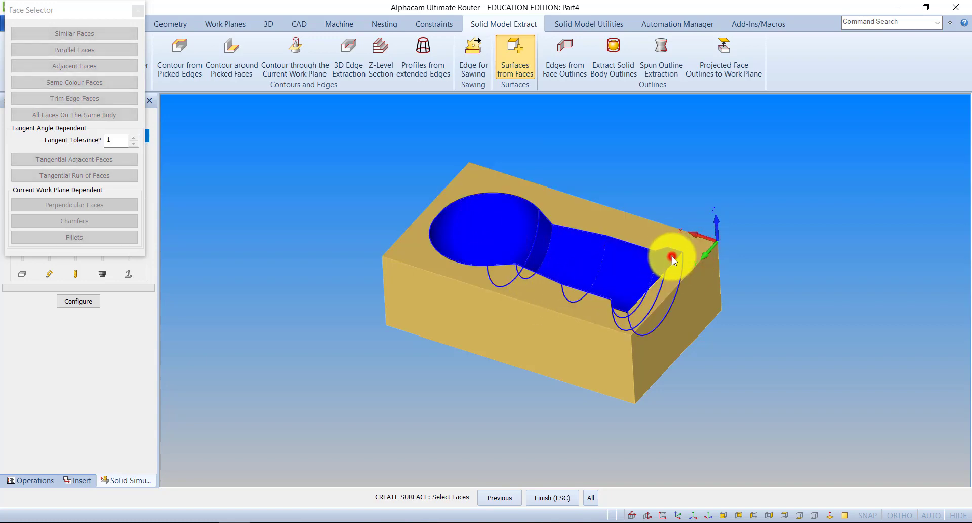
click(672, 256)
click(552, 496)
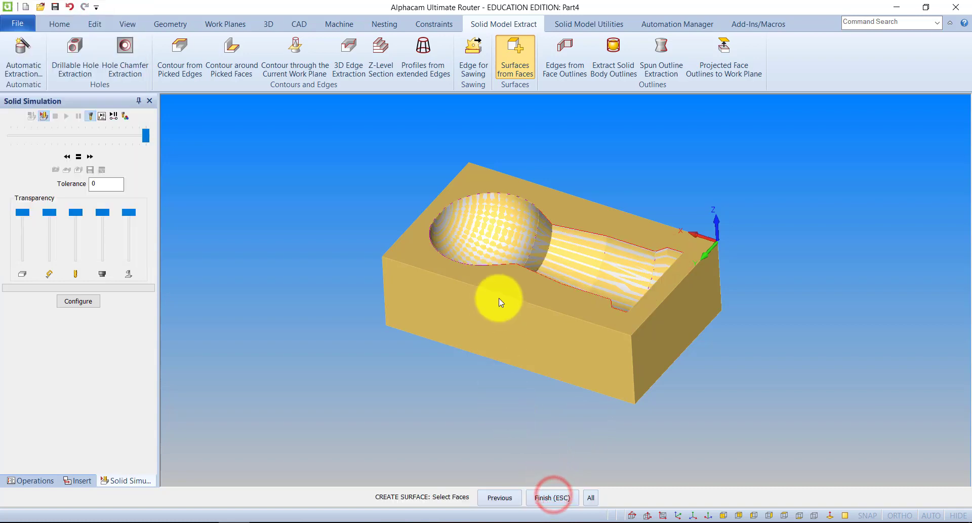
middle_drag(453, 269, 390, 256)
click(478, 366)
key(Escape)
key(Escape)
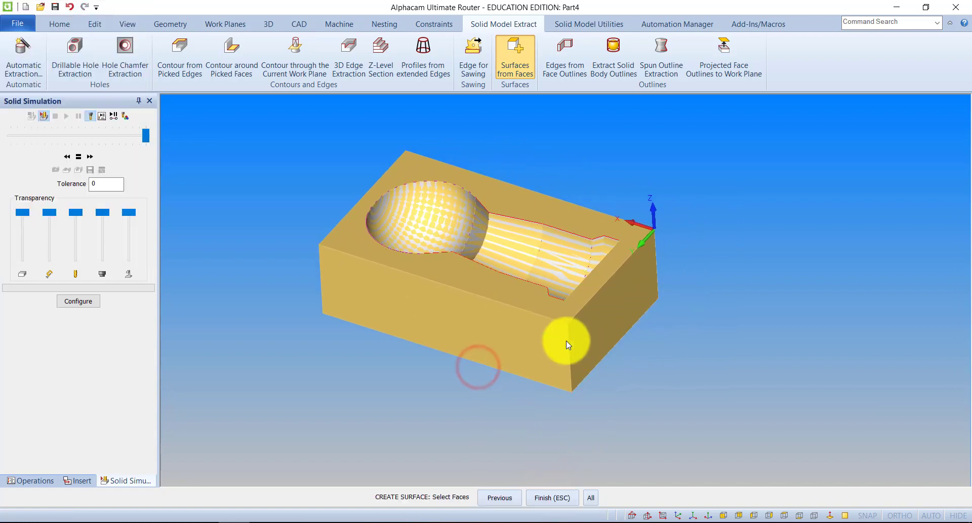
- Create surfaces from the cavity's flat end face and the block's top face with Surfaces from Faces
middle_drag(331, 383, 619, 433)
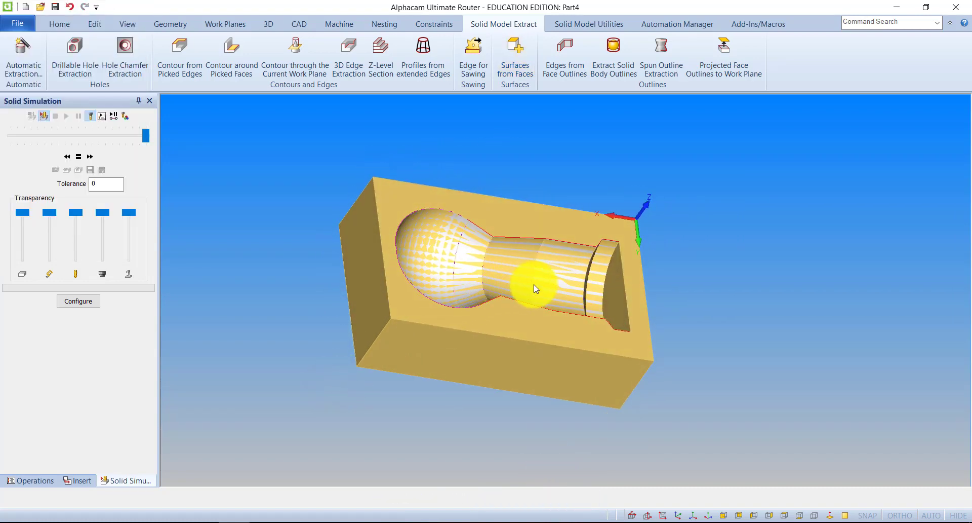
scroll(591, 290, up, 2)
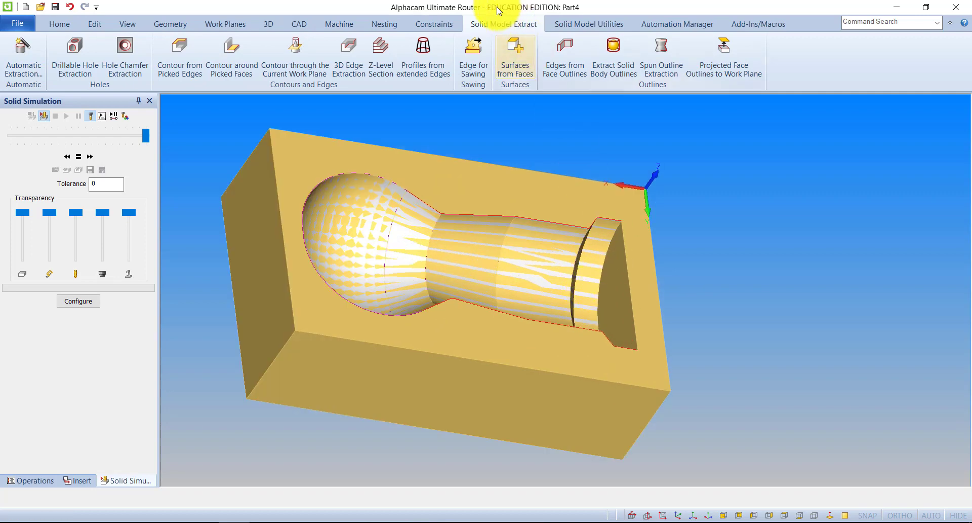
click(518, 64)
click(450, 278)
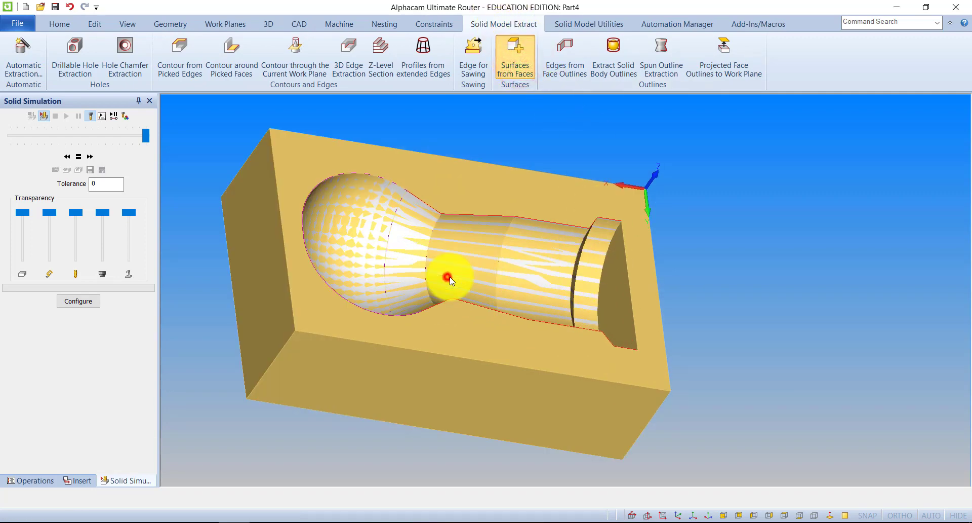
click(614, 280)
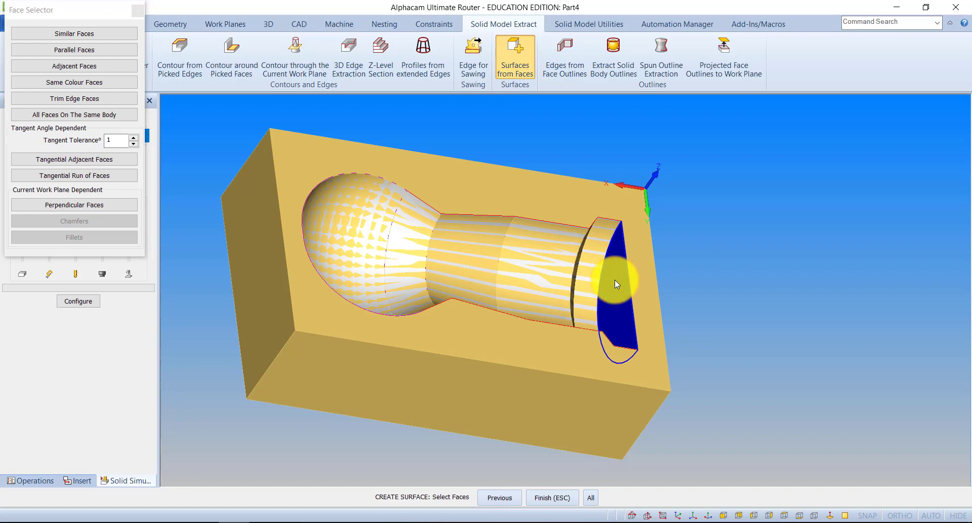
click(535, 196)
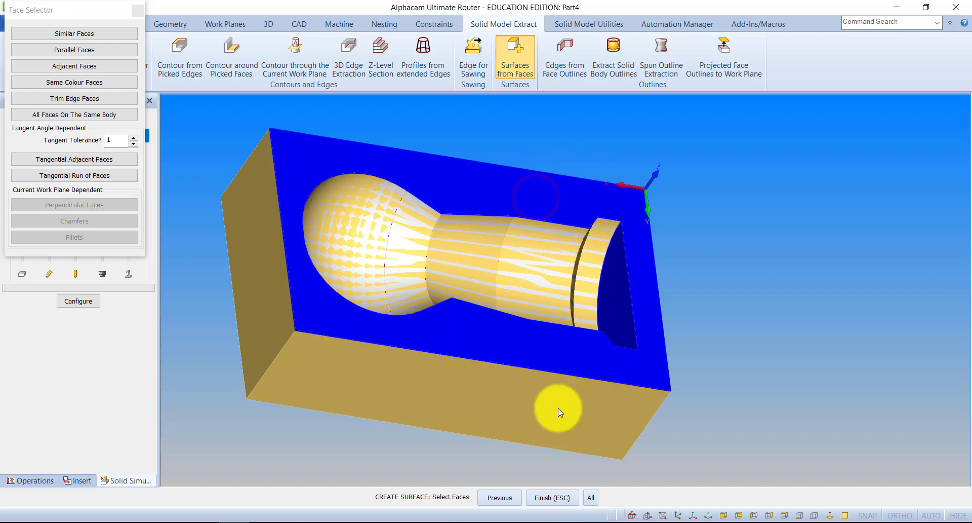
click(559, 495)
middle_drag(455, 272, 564, 247)
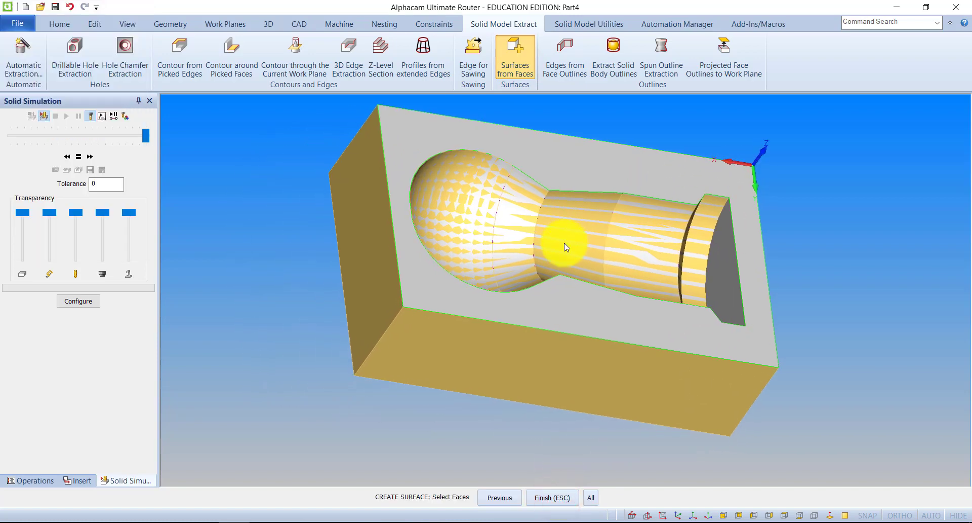
middle_drag(477, 320, 461, 289)
right_click(576, 445)
scroll(530, 392, down, 2)
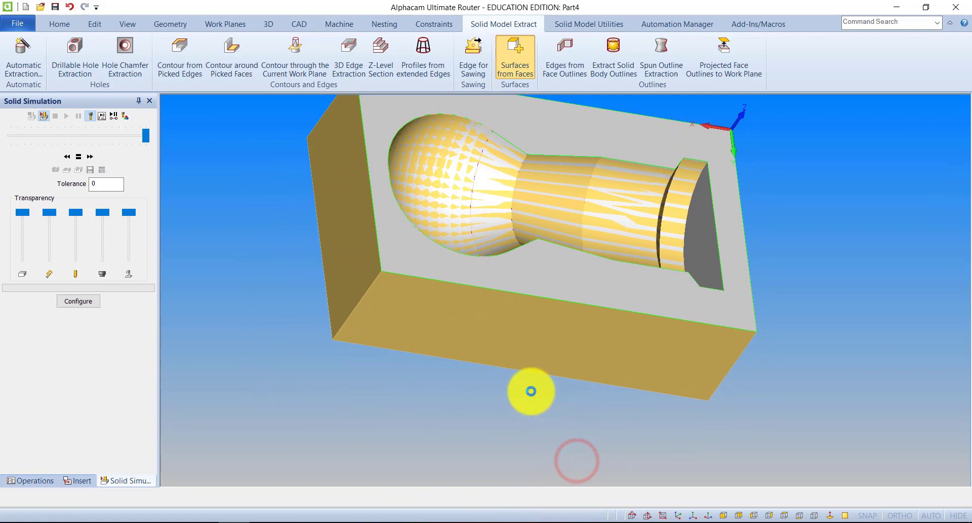
- Examine the surfaced block and its cavity from above and from the side
shift+middle_drag(540, 426, 582, 309)
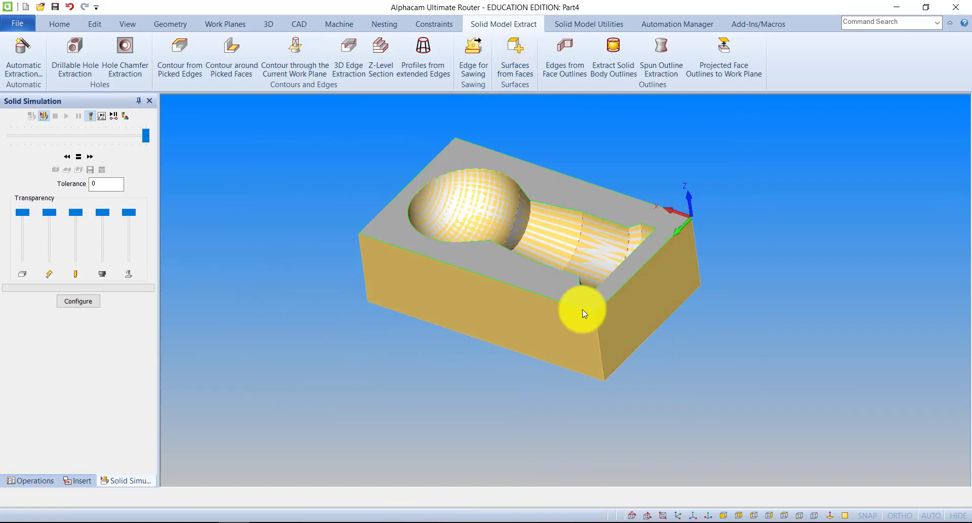
middle_drag(541, 190, 528, 216)
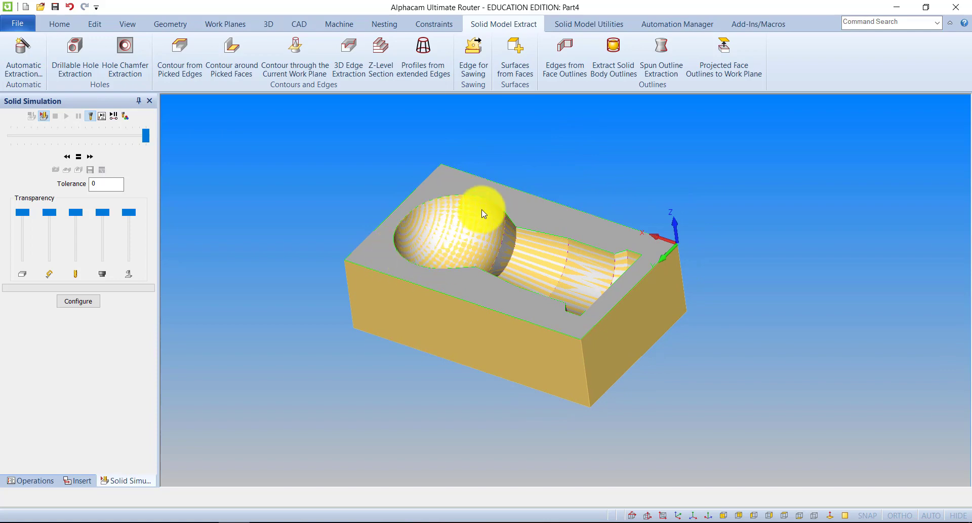
shift+middle_drag(673, 412, 750, 442)
scroll(458, 228, up, 2)
shift+middle_drag(479, 332, 442, 197)
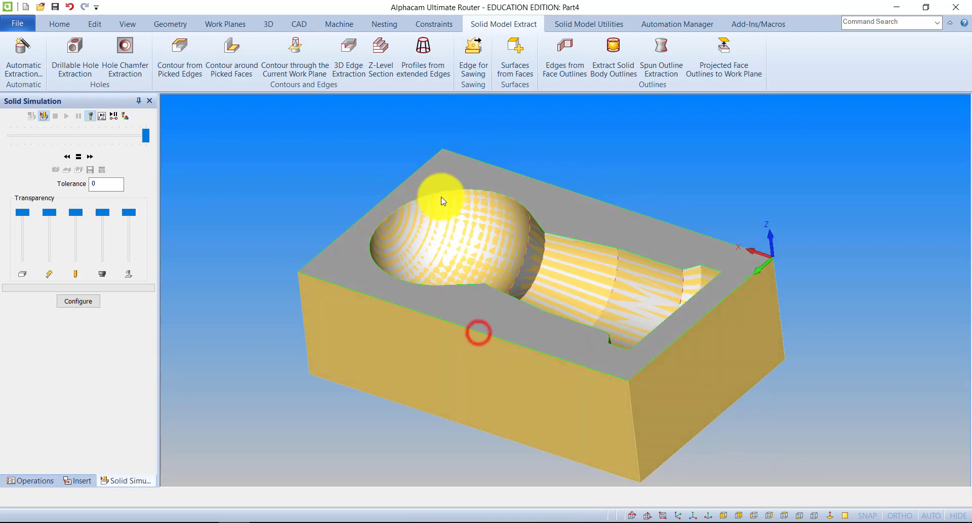
middle_drag(454, 347, 363, 332)
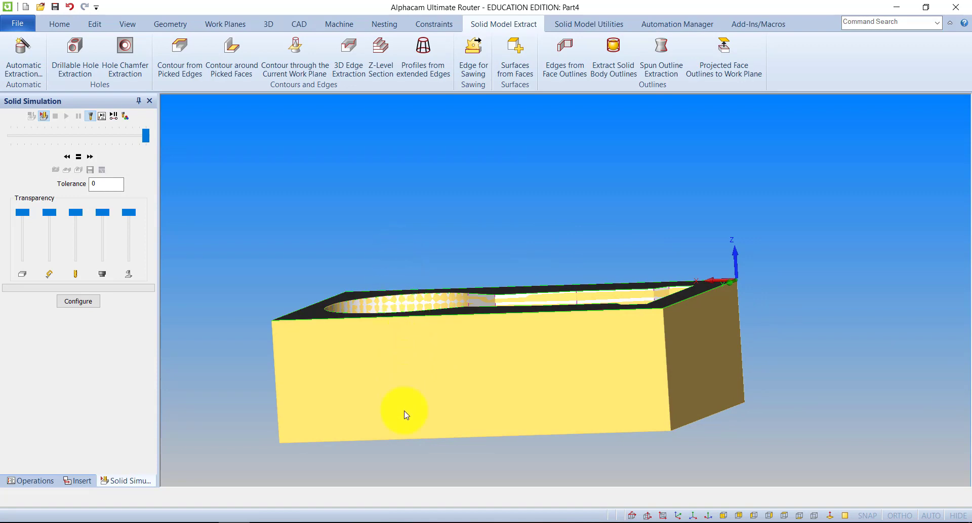
middle_drag(428, 313, 398, 172)
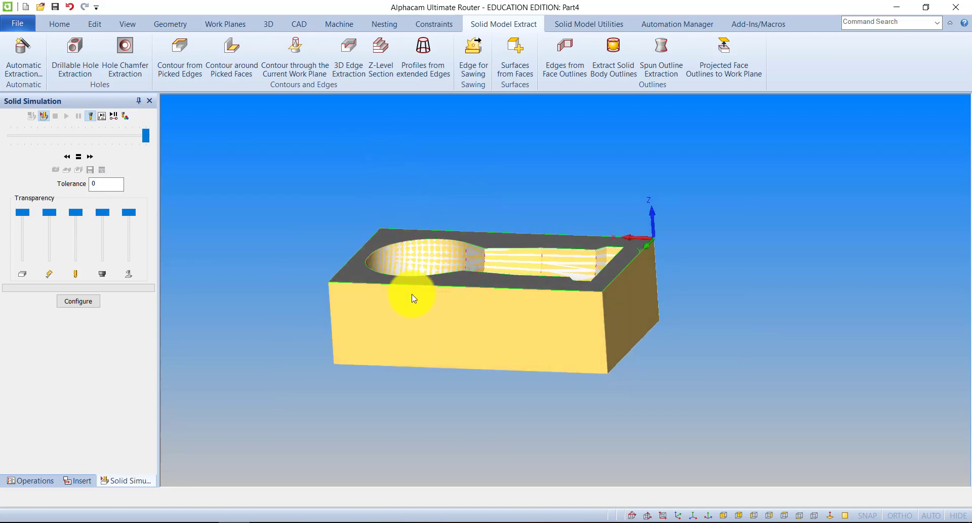
mouse_move(411, 294)
middle_down()
mouse_move(430, 265)
mouse_move(445, 174)
mouse_move(415, 296)
middle_up()
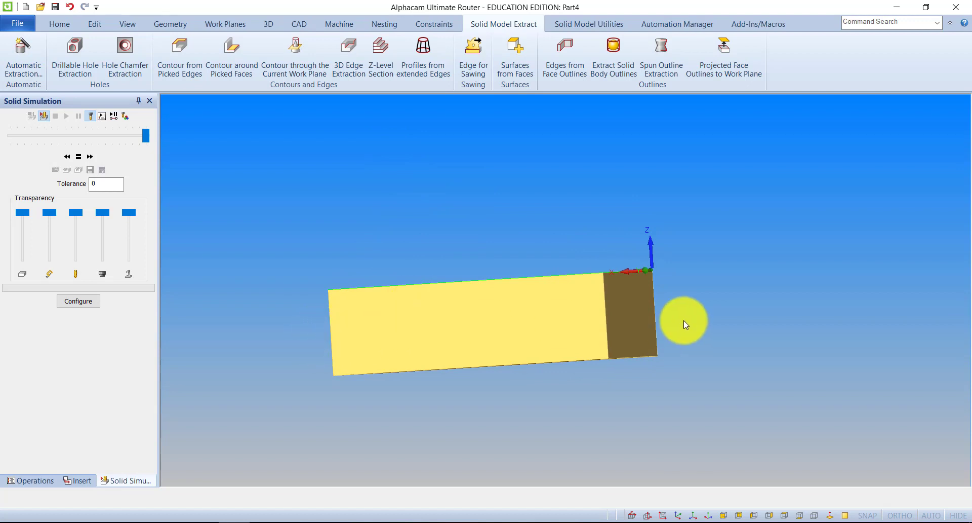
middle_drag(648, 257, 455, 337)
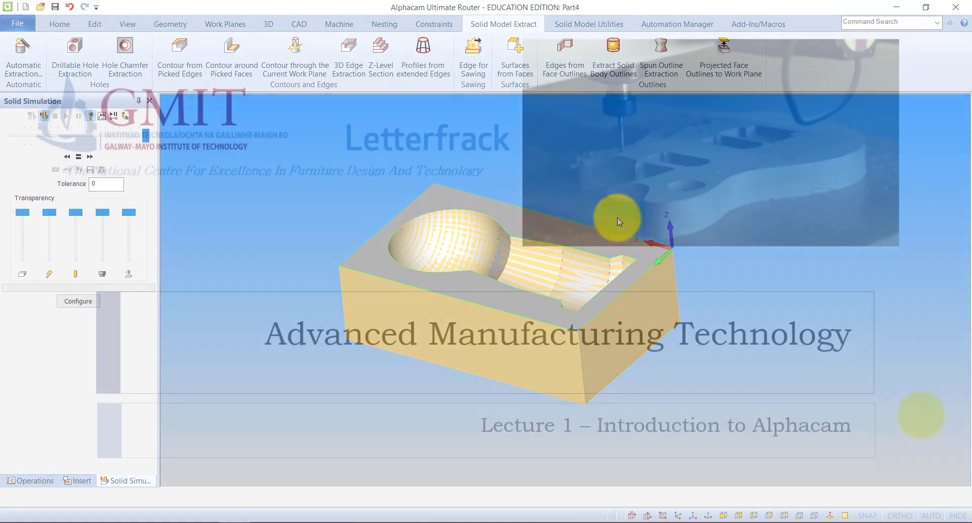